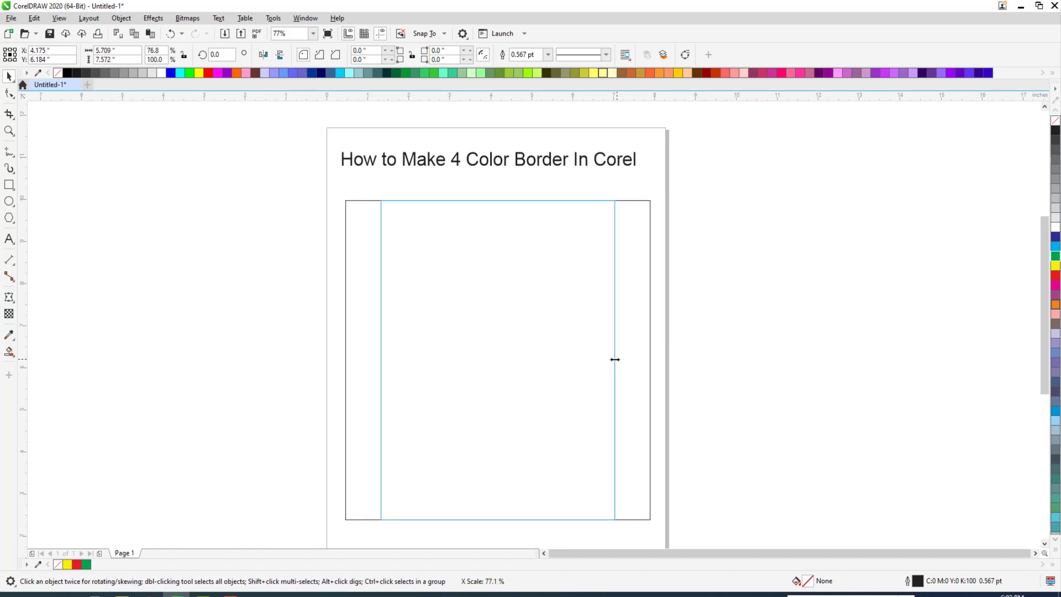
Create a smaller copy of the frame rectangle centred inside it, sized to about 4.39 by 6.44 in.
{"action": "left_click_drag", "start_coordinate": [614, 198], "coordinate": [593, 222]}
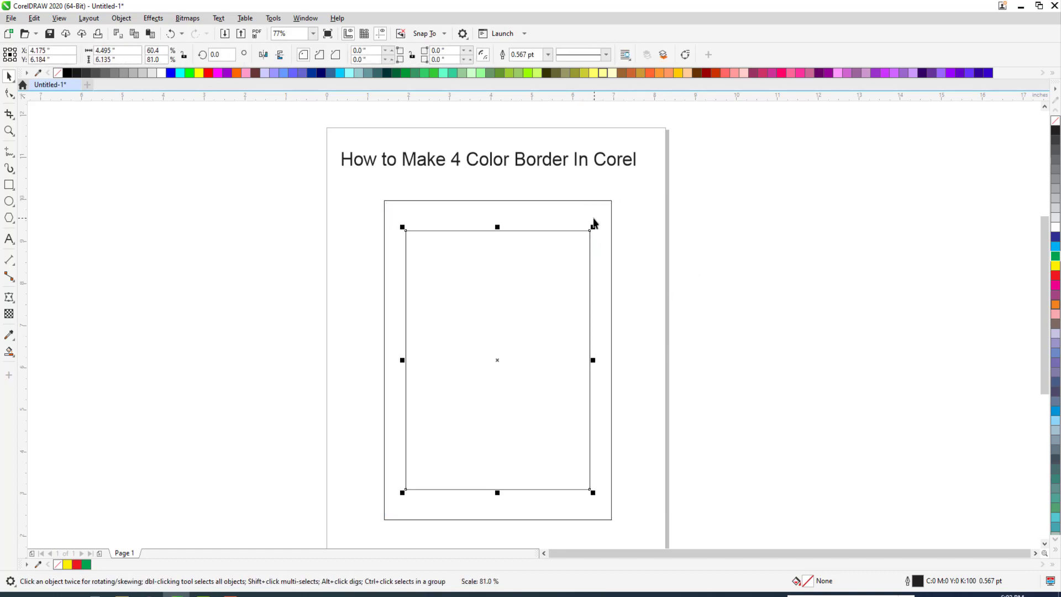
{"action": "left_click_drag", "start_coordinate": [497, 227], "coordinate": [497, 218]}
{"action": "left_click_drag", "start_coordinate": [592, 360], "coordinate": [589, 359]}
{"action": "left_click", "coordinate": [610, 323], "text": "shift"}
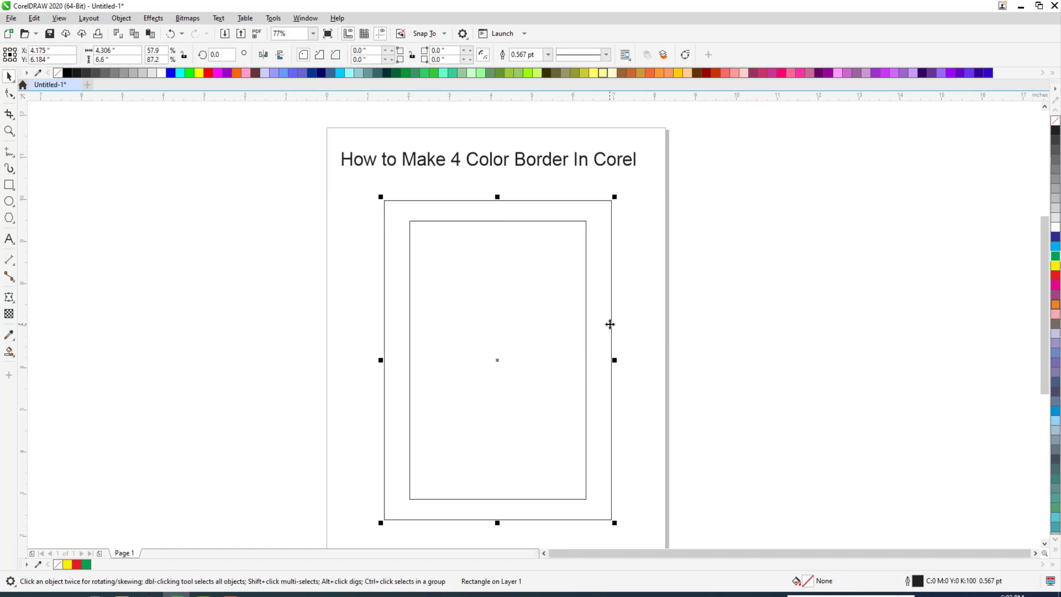
{"action": "left_click", "coordinate": [569, 274]}
{"action": "left_click_drag", "start_coordinate": [497, 217], "coordinate": [496, 230]}
{"action": "left_click", "coordinate": [518, 214], "text": "shift"}
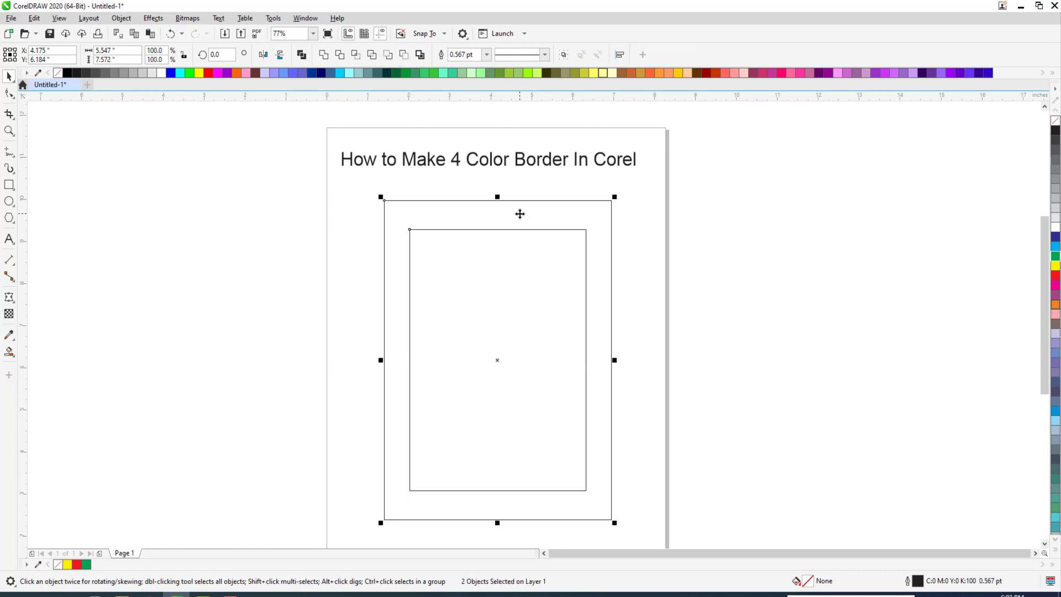
{"action": "left_click", "coordinate": [558, 275]}
{"action": "left_click_drag", "start_coordinate": [588, 227], "coordinate": [588, 224]}
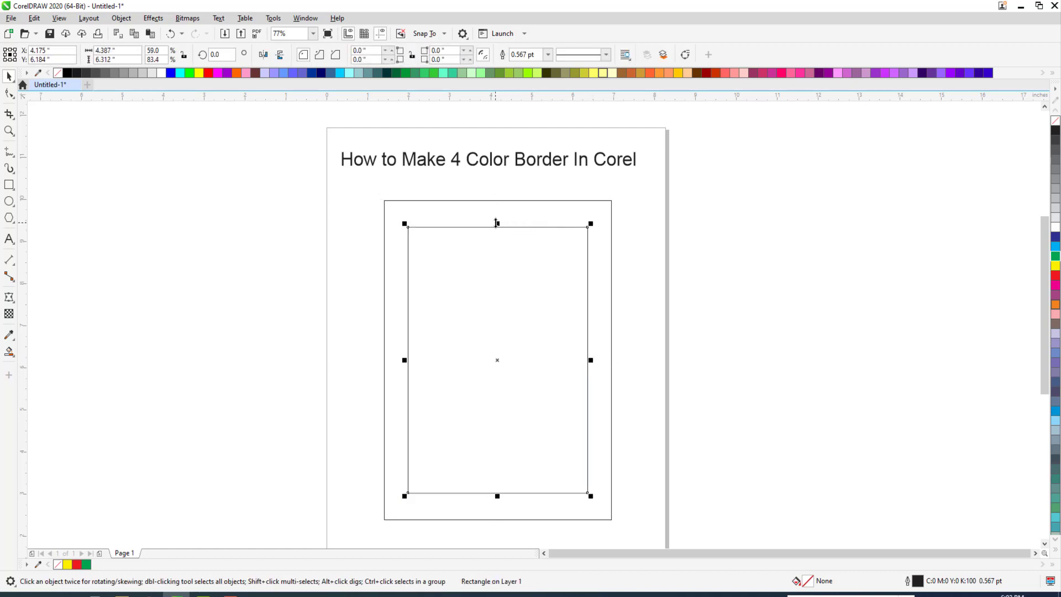
{"action": "left_click", "coordinate": [513, 206]}
Draw a five-sided polygon beside the page and reshape it into a star by moving its apex node to the base.
{"action": "left_click", "coordinate": [9, 217]}
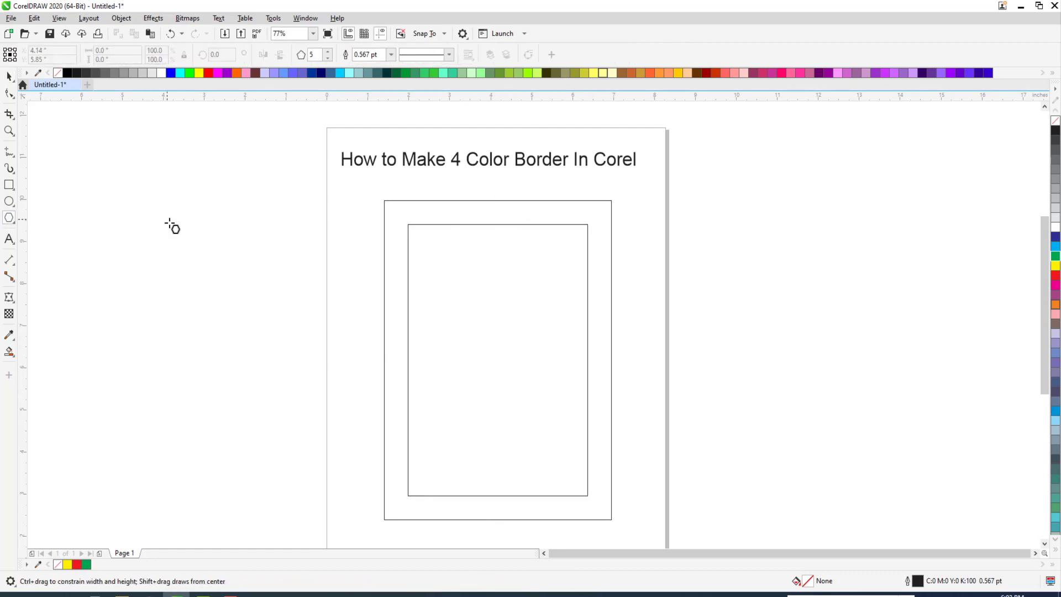
{"action": "left_click_drag", "start_coordinate": [166, 217], "coordinate": [270, 319]}
{"action": "left_click", "coordinate": [9, 93]}
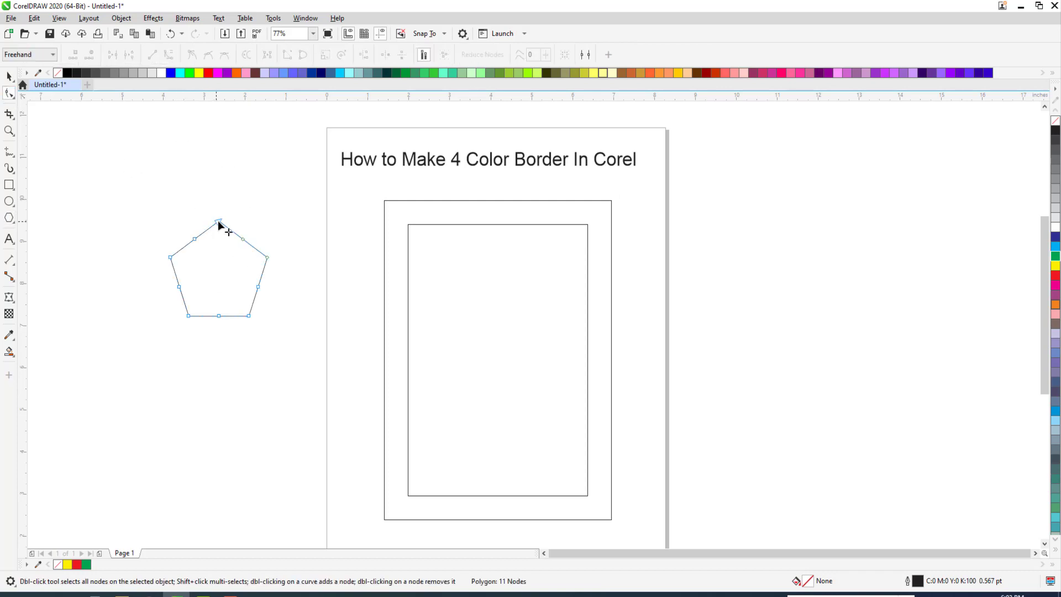
{"action": "left_click_drag", "start_coordinate": [218, 220], "coordinate": [219, 315]}
Set the star polygon's number of sides to 10.
{"action": "key", "text": "space"}
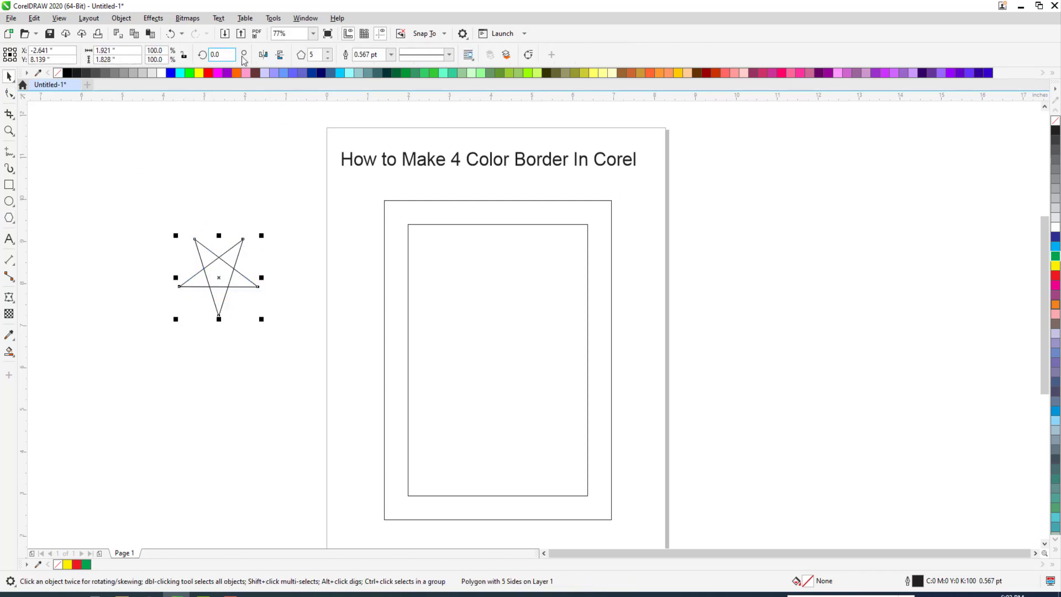
{"action": "type", "text": "10"}
{"action": "key", "text": "Return"}
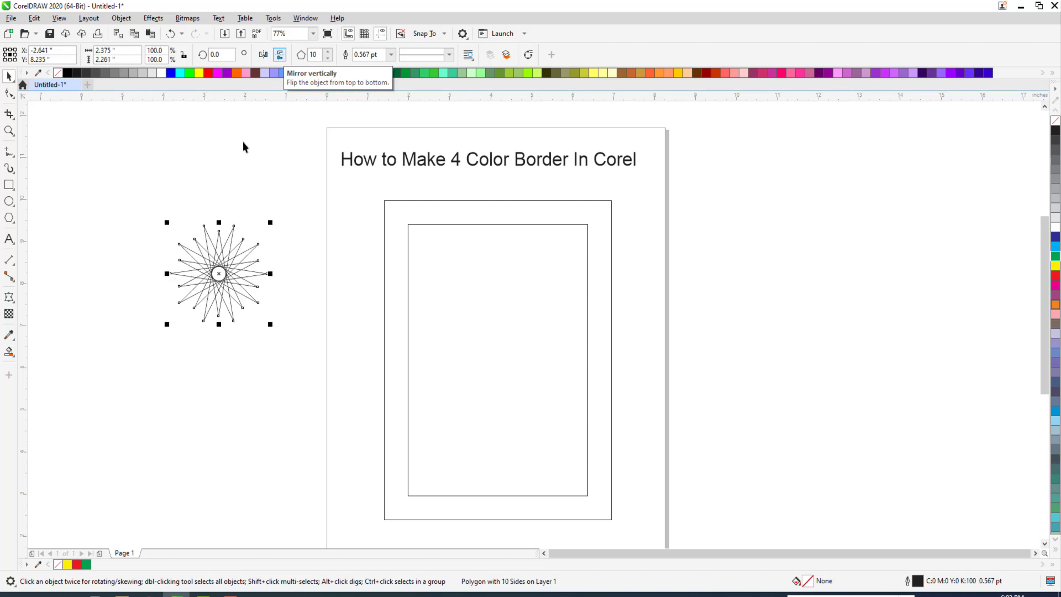
Move the star into the frame's upper-left corner and scale it down to about 0.47 by 0.45 in.
{"action": "left_click_drag", "start_coordinate": [219, 273], "coordinate": [371, 217]}
{"action": "scroll", "coordinate": [398, 202], "scroll_direction": "up", "scroll_amount": 4}
{"action": "left_click_drag", "start_coordinate": [383, 131], "coordinate": [301, 209]}
{"action": "left_click_drag", "start_coordinate": [235, 241], "coordinate": [346, 222]}
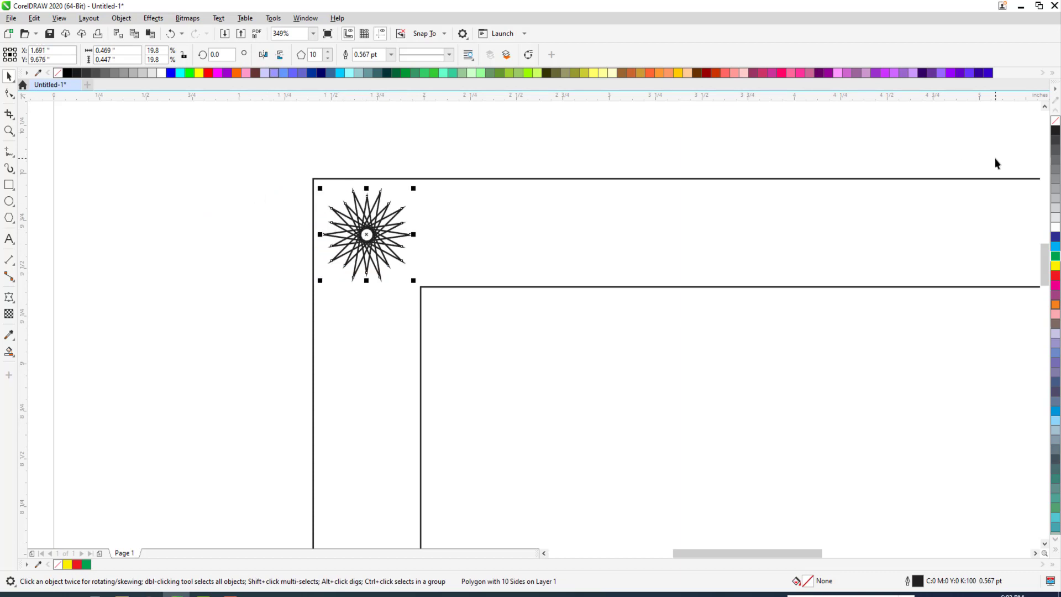
Fill the corner star green with no outline and enlarge it to about 0.68 by 0.65 in.
{"action": "left_click", "coordinate": [1055, 256]}
{"action": "right_click", "coordinate": [1055, 120]}
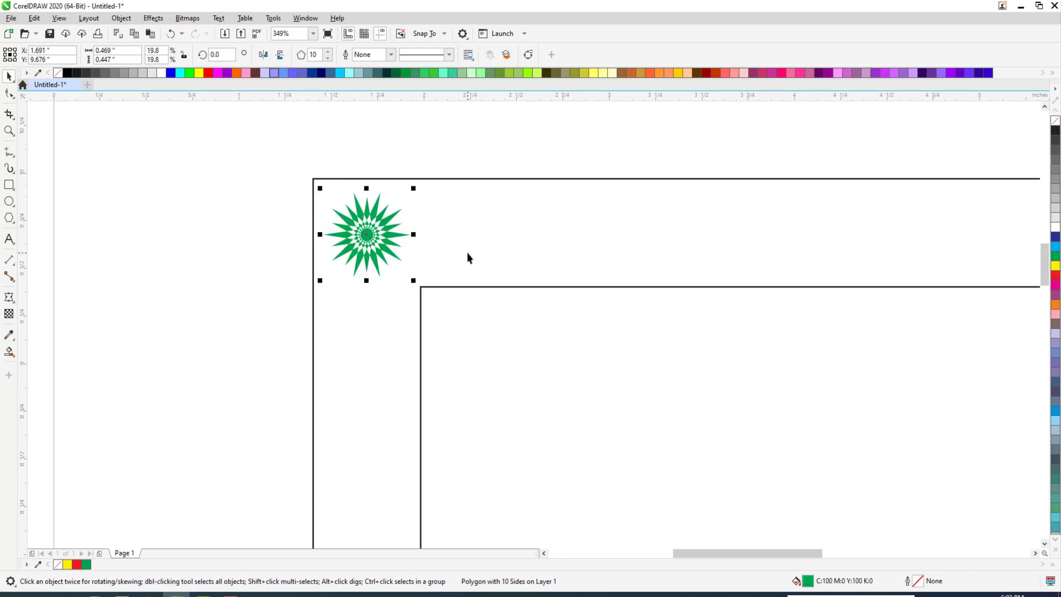
{"action": "left_click_drag", "start_coordinate": [413, 188], "coordinate": [440, 180]}
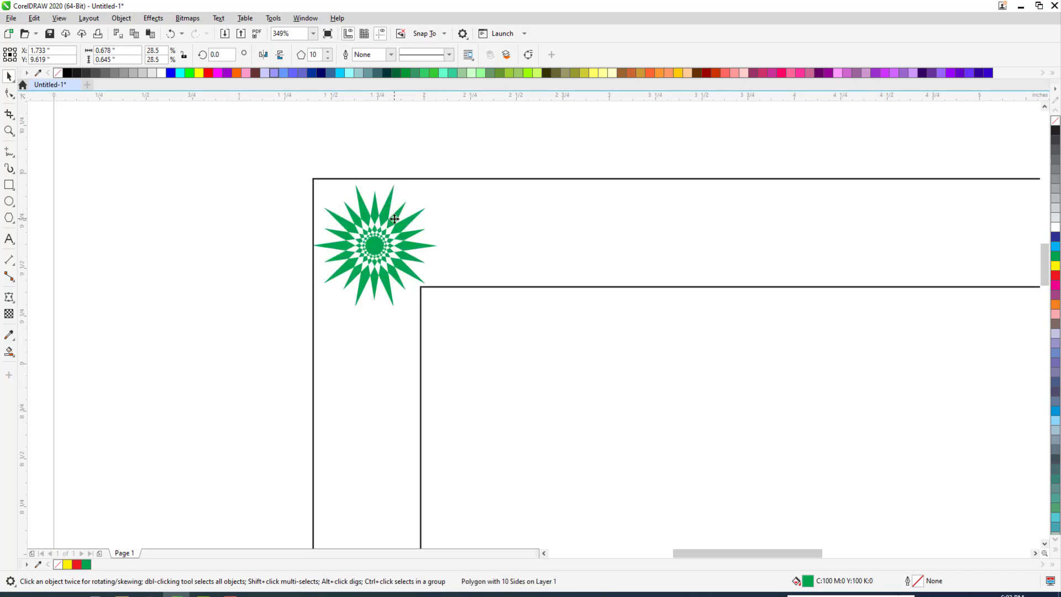
{"action": "left_click", "coordinate": [395, 219]}
Reshape the inner rectangle's four corners with the Shape tool into chamfers of about 0.36 in.
{"action": "scroll", "coordinate": [394, 219], "scroll_direction": "down", "scroll_amount": 3}
{"action": "key", "text": "F2"}
{"action": "left_click_drag", "start_coordinate": [353, 194], "coordinate": [665, 347]}
{"action": "left_click", "coordinate": [516, 302]}
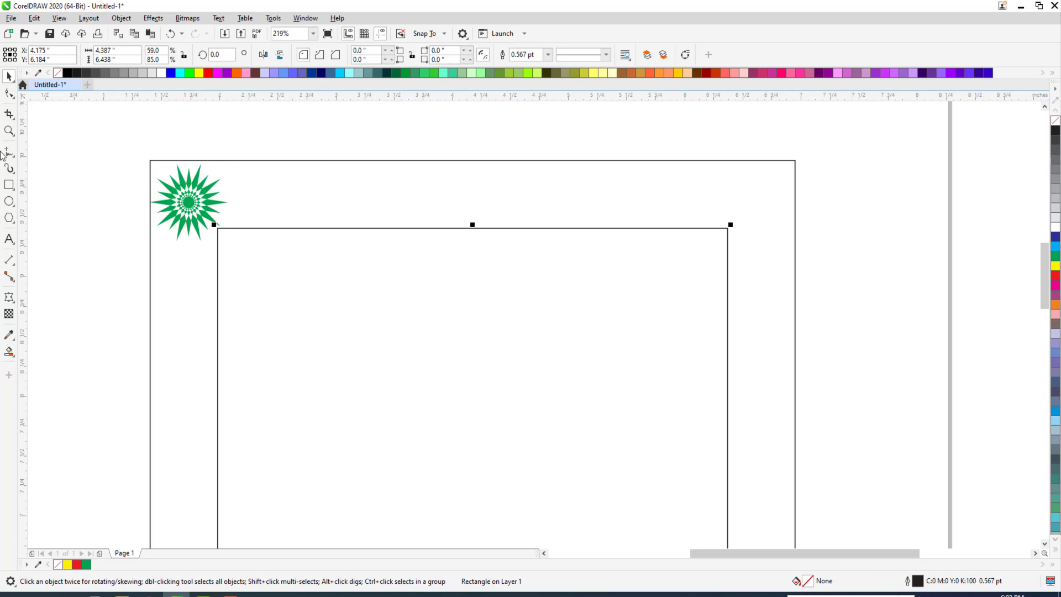
{"action": "left_click", "coordinate": [14, 95]}
{"action": "left_click_drag", "start_coordinate": [218, 229], "coordinate": [251, 236]}
{"action": "scroll", "coordinate": [251, 237], "scroll_direction": "down", "scroll_amount": 3}
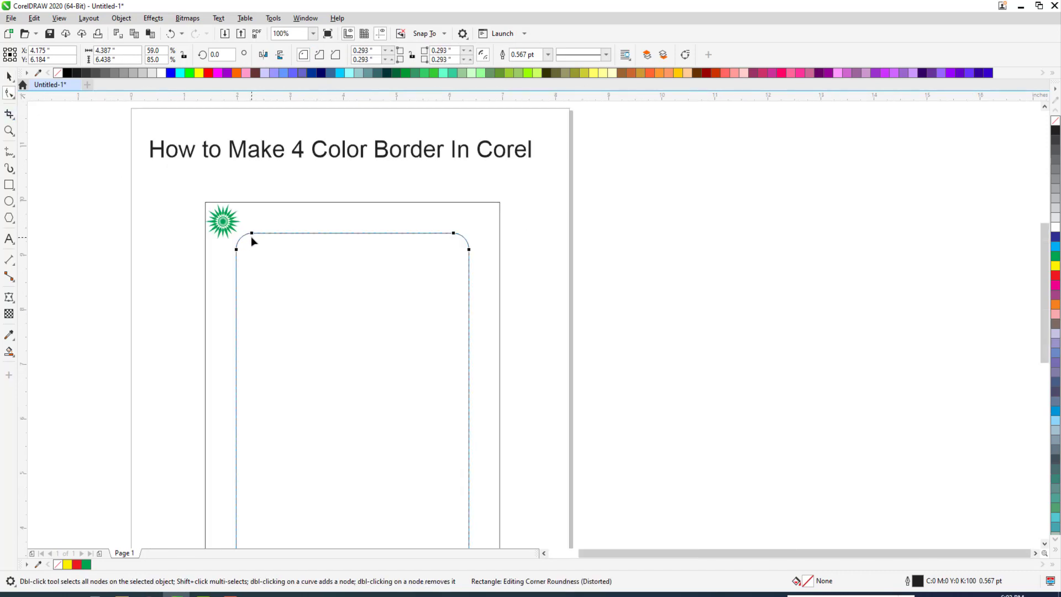
{"action": "key", "text": "ctrl+z"}
{"action": "key", "text": "space"}
{"action": "key", "text": "Escape"}
{"action": "scroll", "coordinate": [299, 239], "scroll_direction": "down", "scroll_amount": 1}
{"action": "key", "text": "F2"}
{"action": "left_click_drag", "start_coordinate": [174, 193], "coordinate": [528, 438]}
Enlarge the corner star to about 0.78 by 0.74 in and position it between the frame's corner and the inner chamfer.
{"action": "left_click", "coordinate": [372, 177]}
{"action": "key", "text": "F2"}
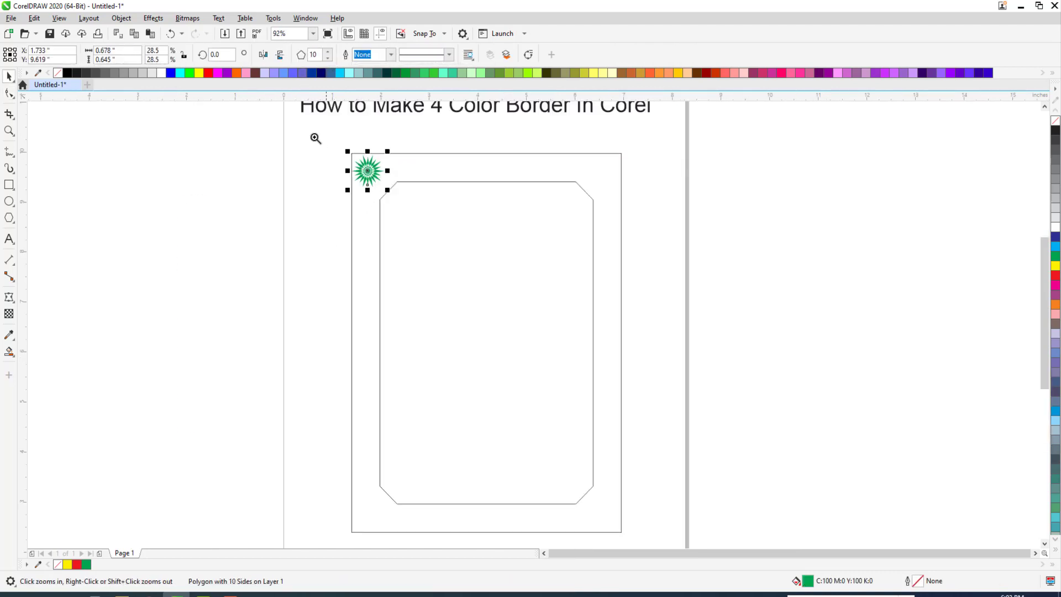
{"action": "left_click_drag", "start_coordinate": [316, 138], "coordinate": [545, 259]}
{"action": "left_click_drag", "start_coordinate": [347, 218], "coordinate": [353, 231]}
{"action": "left_click_drag", "start_coordinate": [373, 168], "coordinate": [382, 160]}
{"action": "left_click_drag", "start_coordinate": [341, 203], "coordinate": [350, 203]}
{"action": "scroll", "coordinate": [351, 206], "scroll_direction": "down", "scroll_amount": 2}
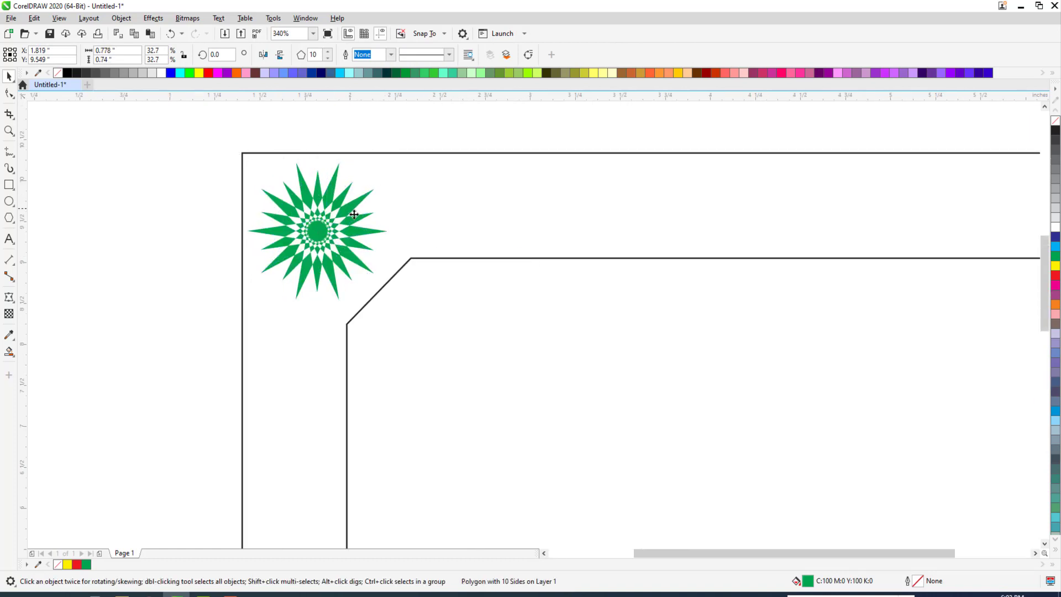
Duplicate the green corner star into the frame's upper-right corner.
{"action": "key", "text": "F2"}
{"action": "left_click_drag", "start_coordinate": [310, 160], "coordinate": [649, 338]}
{"action": "left_click_drag", "start_coordinate": [217, 244], "coordinate": [554, 232]}
{"action": "scroll", "coordinate": [587, 241], "scroll_direction": "down", "scroll_amount": 3}
Place a smaller star copy, about 0.39 by 0.38 in, left of the upper-right star and nudge it vertically within the border.
{"action": "scroll", "coordinate": [540, 268], "scroll_direction": "up", "scroll_amount": 3}
{"action": "left_click_drag", "start_coordinate": [549, 243], "coordinate": [588, 236]}
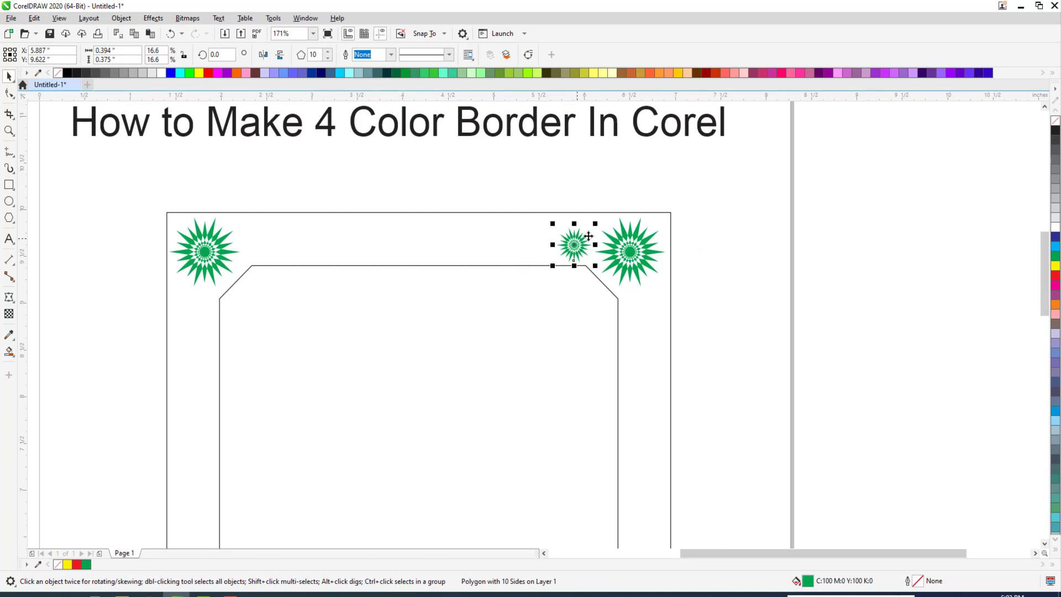
{"action": "key", "text": "F2"}
{"action": "left_click_drag", "start_coordinate": [390, 207], "coordinate": [743, 320]}
{"action": "key", "text": "Up"}
{"action": "key", "text": "Up"}
{"action": "key", "text": "Down"}
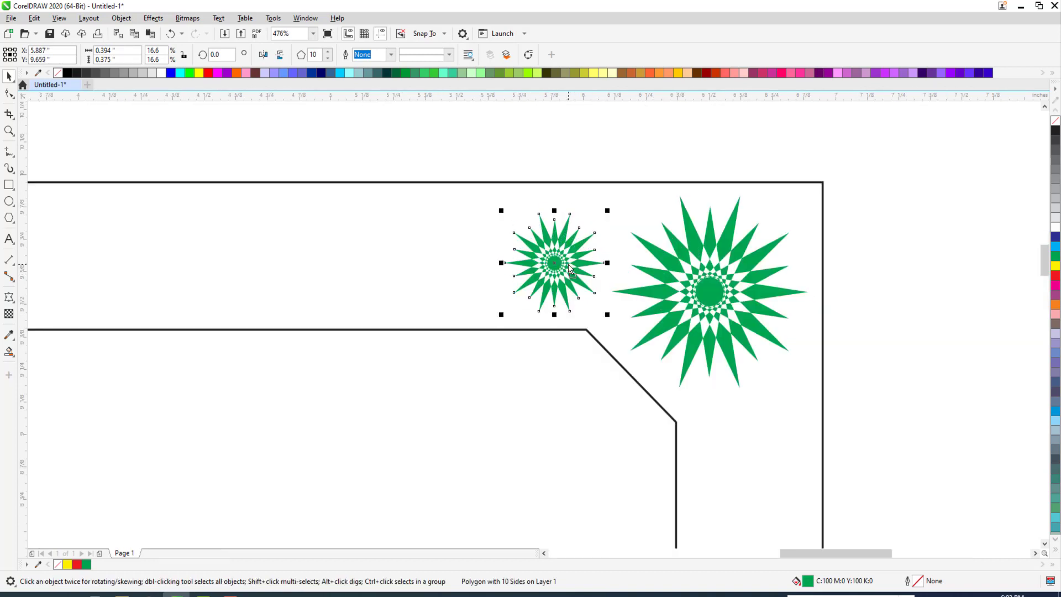
Duplicate the small star leftward and repeat the copy until nine evenly spaced stars fill the upper border.
{"action": "left_click_drag", "start_coordinate": [571, 271], "coordinate": [523, 257]}
{"action": "scroll", "coordinate": [595, 257], "scroll_direction": "down", "scroll_amount": 2}
{"action": "right_click", "coordinate": [522, 256]}
{"action": "key", "text": "ctrl+r"}
{"action": "key", "text": "ctrl+r"}
{"action": "key", "text": "ctrl+r"}
{"action": "key", "text": "ctrl+r"}
{"action": "key", "text": "ctrl+r"}
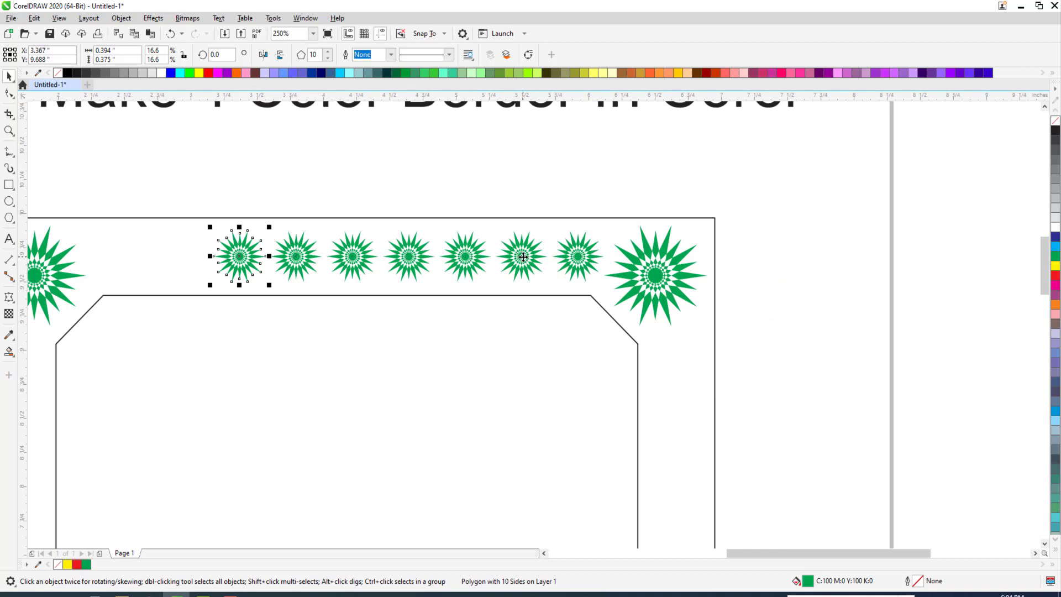
{"action": "key", "text": "ctrl+r"}
{"action": "key", "text": "ctrl+r"}
Group the nine small stars and stretch the row to about 3.89 in wide, centred horizontally on the frame.
{"action": "key", "text": "F3"}
{"action": "key", "text": "F2"}
{"action": "left_click_drag", "start_coordinate": [189, 225], "coordinate": [768, 359]}
{"action": "key", "text": "Escape"}
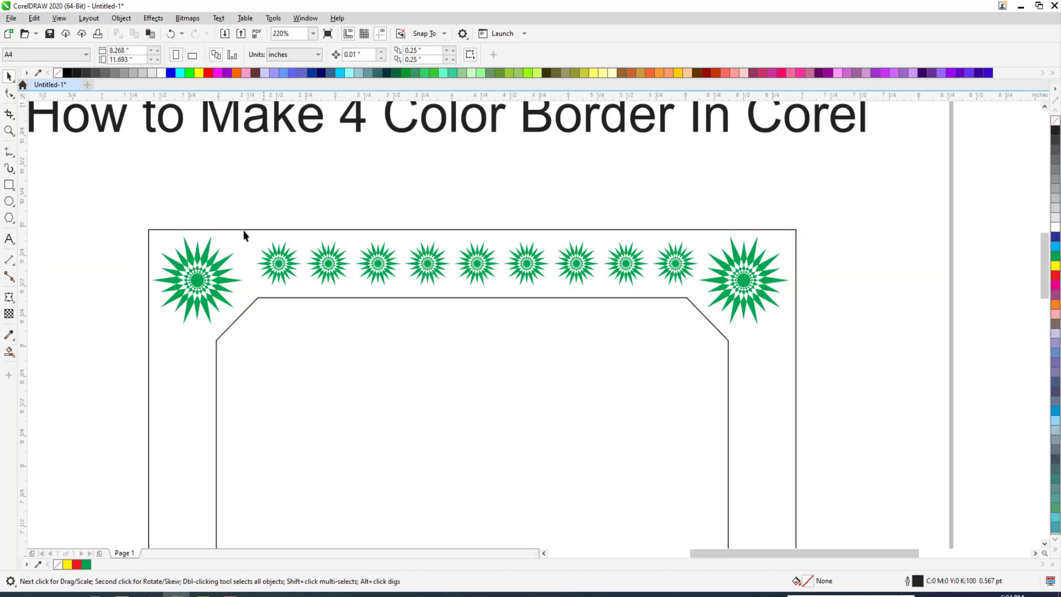
{"action": "key", "text": "ctrl+g"}
{"action": "left_click_drag", "start_coordinate": [671, 295], "coordinate": [702, 263]}
{"action": "left_click", "coordinate": [690, 241], "text": "shift"}
{"action": "key", "text": "c"}
{"action": "left_click", "coordinate": [673, 257]}
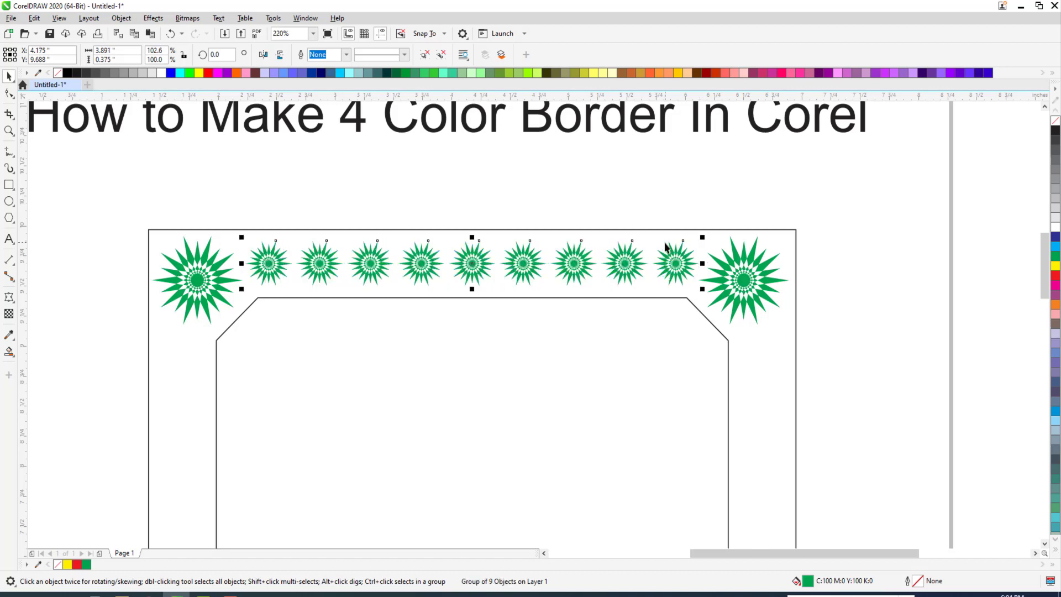
Ungroup the row of nine small stars.
{"action": "key", "text": "Escape"}
{"action": "left_click", "coordinate": [685, 262]}
{"action": "left_click", "coordinate": [749, 270]}
{"action": "left_click", "coordinate": [684, 266]}
{"action": "key", "text": "ctrl+u"}
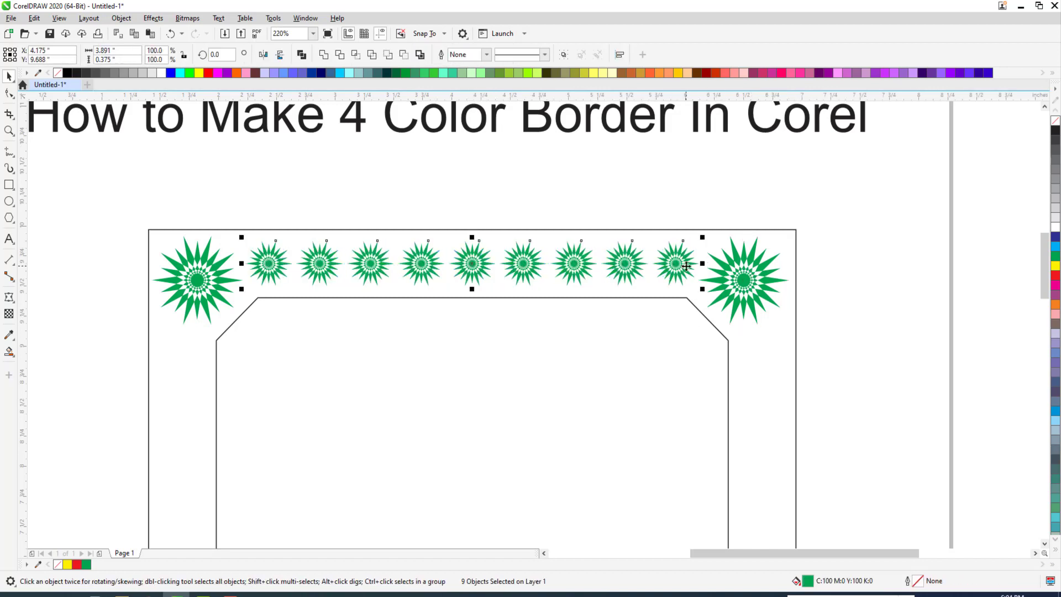
Recolour the small stars counted from the right: the first red, the third magenta and the fourth dark blue.
{"action": "left_click", "coordinate": [683, 264]}
{"action": "left_click", "coordinate": [1055, 276]}
{"action": "left_click", "coordinate": [575, 265], "text": "ctrl"}
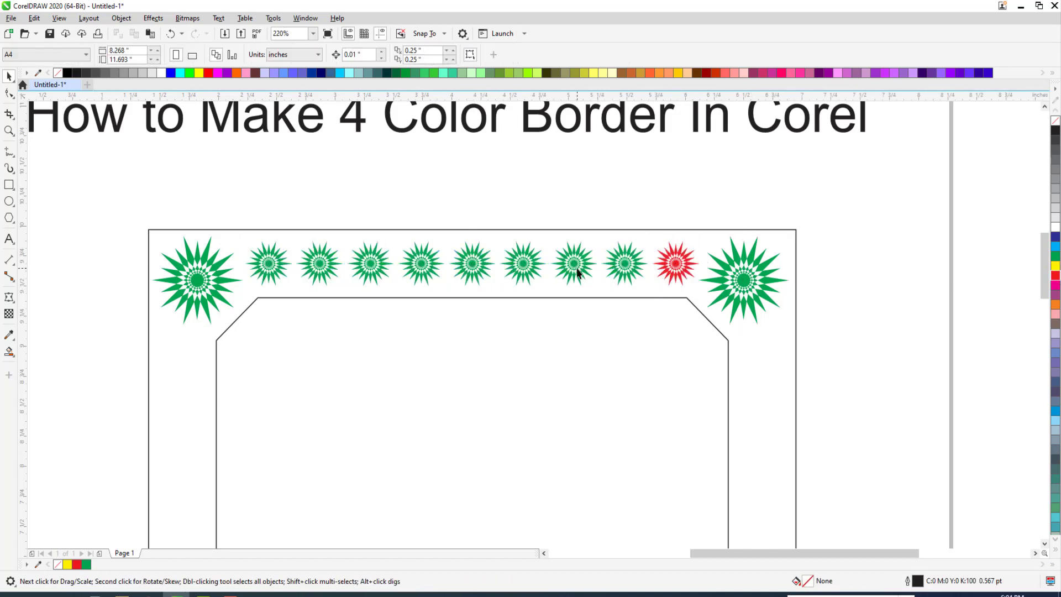
{"action": "left_click", "coordinate": [1055, 285]}
{"action": "left_click", "coordinate": [485, 268]}
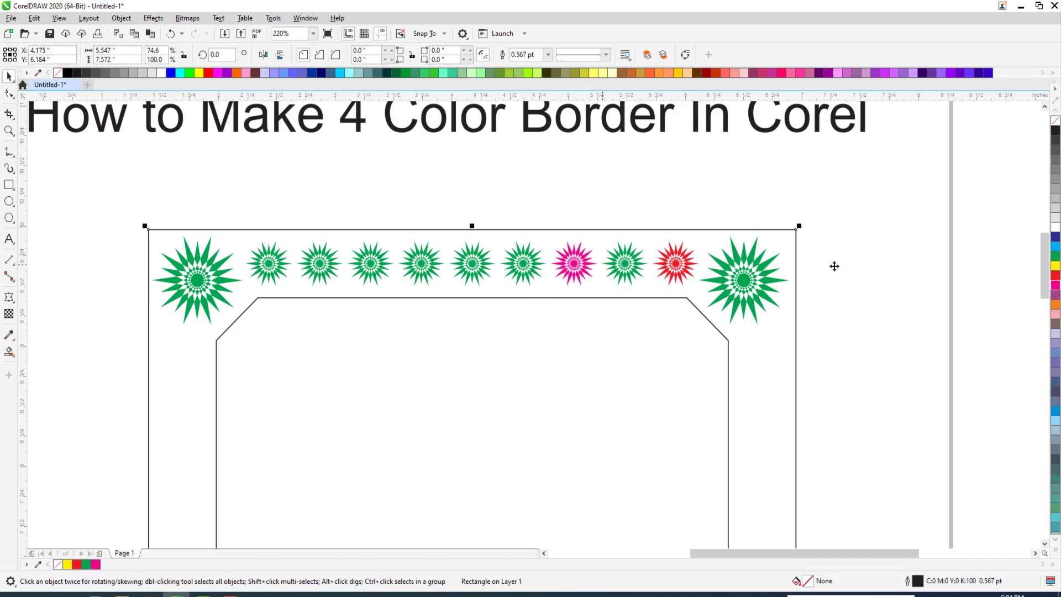
{"action": "left_click", "coordinate": [538, 267], "text": "ctrl"}
{"action": "left_click", "coordinate": [1055, 237]}
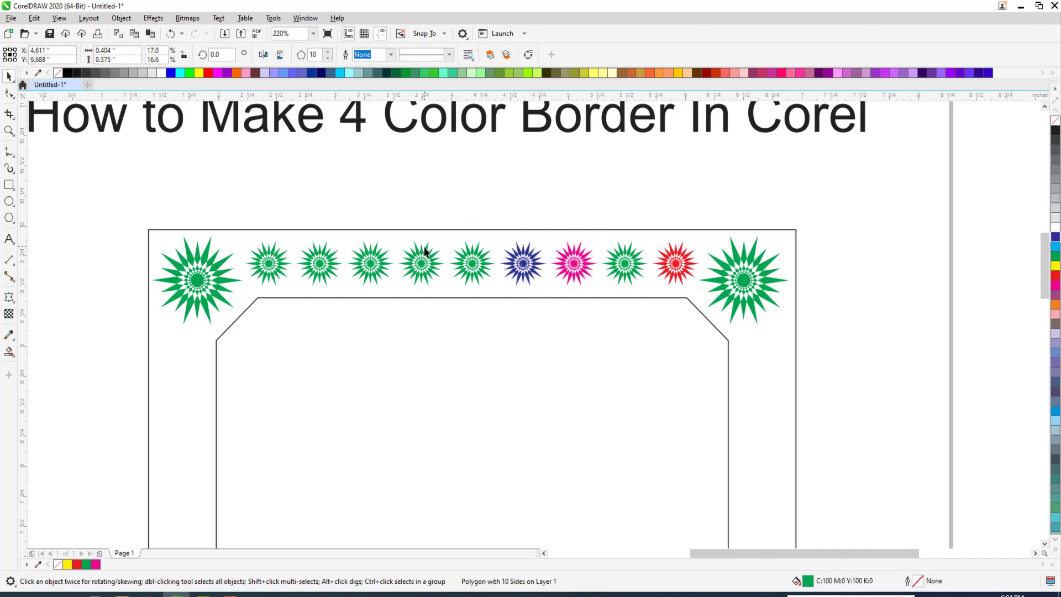
Fill the middle small star cyan and the fourth small star from the left red.
{"action": "left_click", "coordinate": [473, 266], "text": "ctrl"}
{"action": "left_click", "coordinate": [1055, 246]}
{"action": "left_click", "coordinate": [423, 265], "text": "ctrl"}
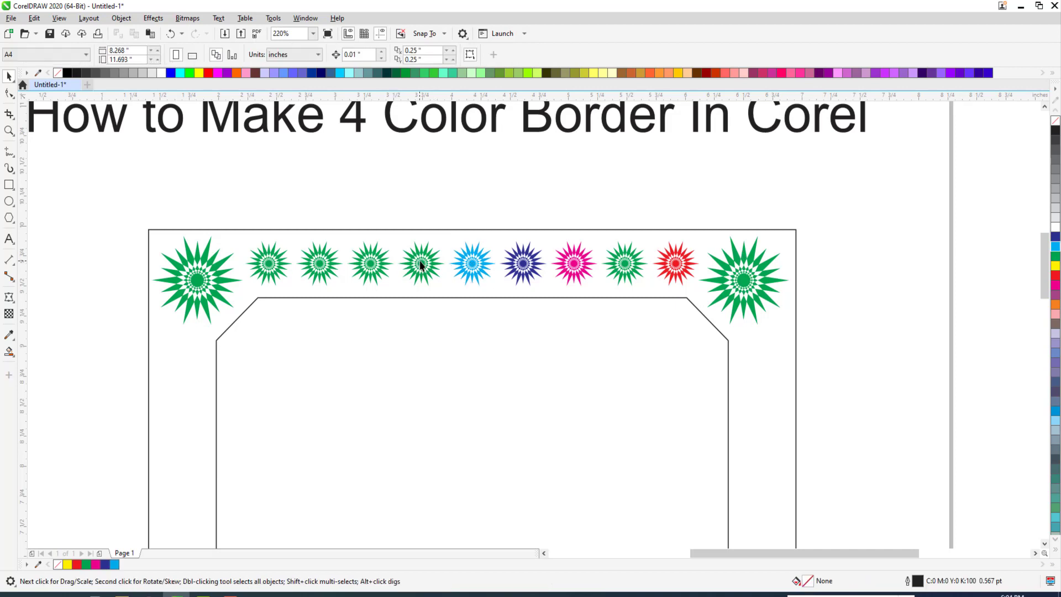
{"action": "left_click", "coordinate": [1055, 277]}
{"action": "key", "text": "Escape"}
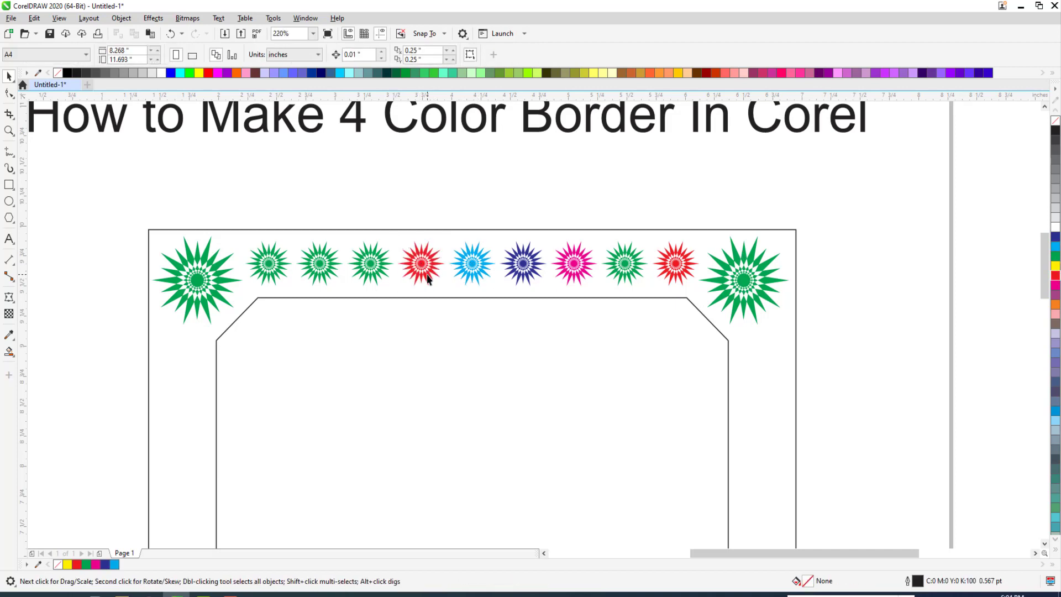
Fill the second small star from the left magenta and the leftmost small star dark blue.
{"action": "left_click", "coordinate": [326, 265]}
{"action": "left_click", "coordinate": [1056, 286]}
{"action": "key", "text": "Escape"}
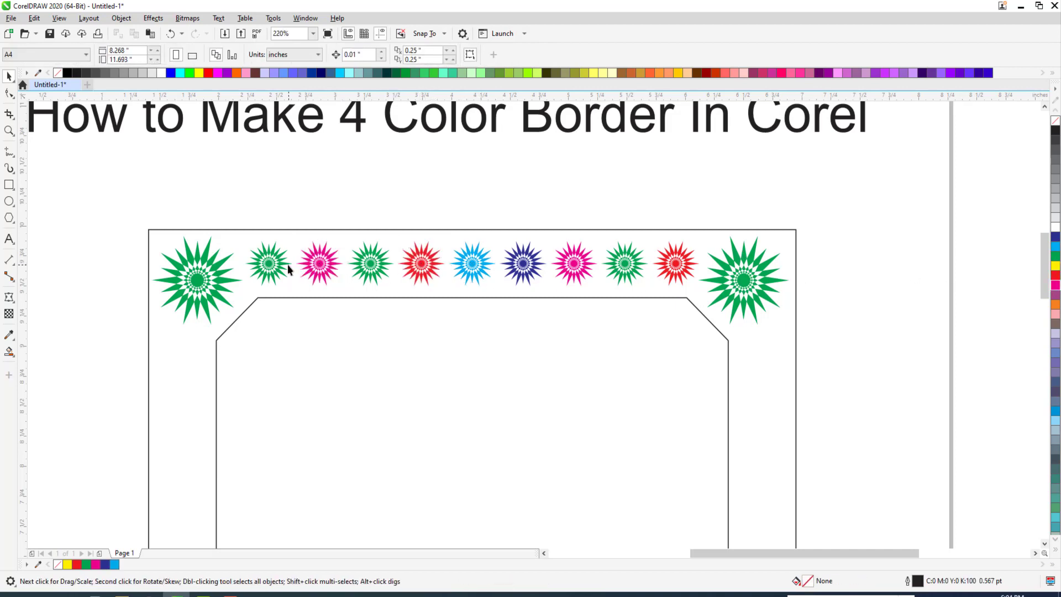
{"action": "left_click", "coordinate": [287, 268]}
{"action": "left_click", "coordinate": [1054, 238]}
{"action": "left_click", "coordinate": [845, 248]}
Fill the chamfered inner rectangle light grey and remove its outline.
{"action": "key", "text": "F3"}
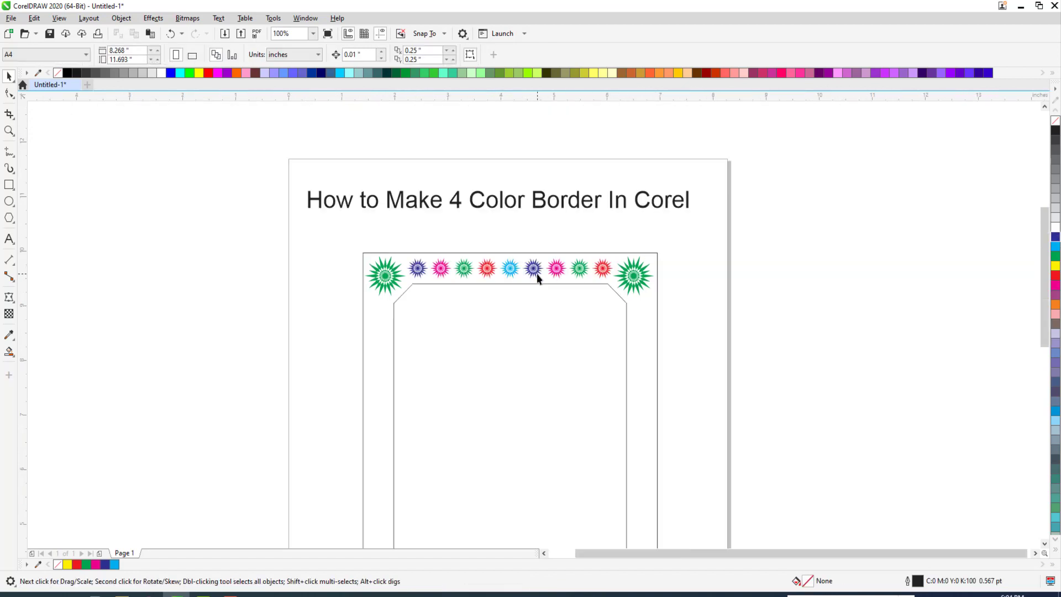
{"action": "key", "text": "F2"}
{"action": "left_click_drag", "start_coordinate": [248, 244], "coordinate": [848, 468]}
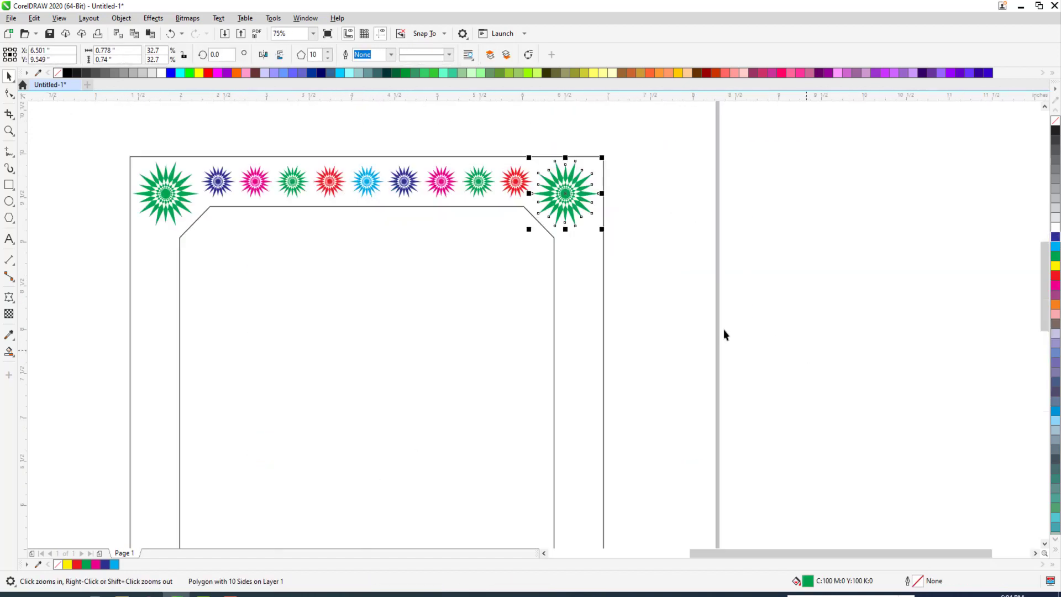
{"action": "key", "text": "Tab"}
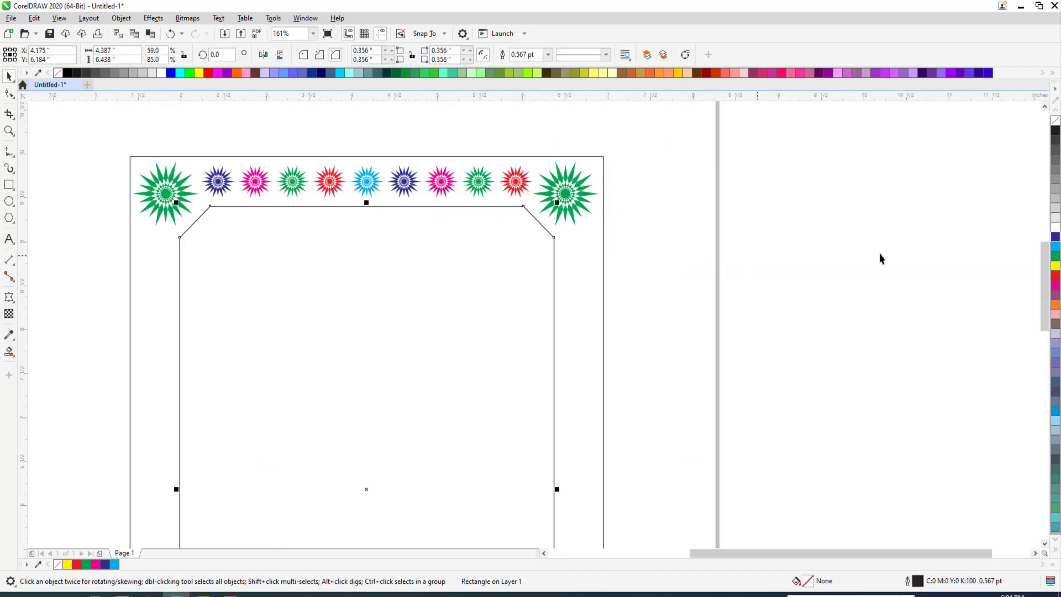
{"action": "left_click", "coordinate": [1054, 218]}
{"action": "right_click", "coordinate": [1055, 121]}
{"action": "left_click", "coordinate": [767, 161]}
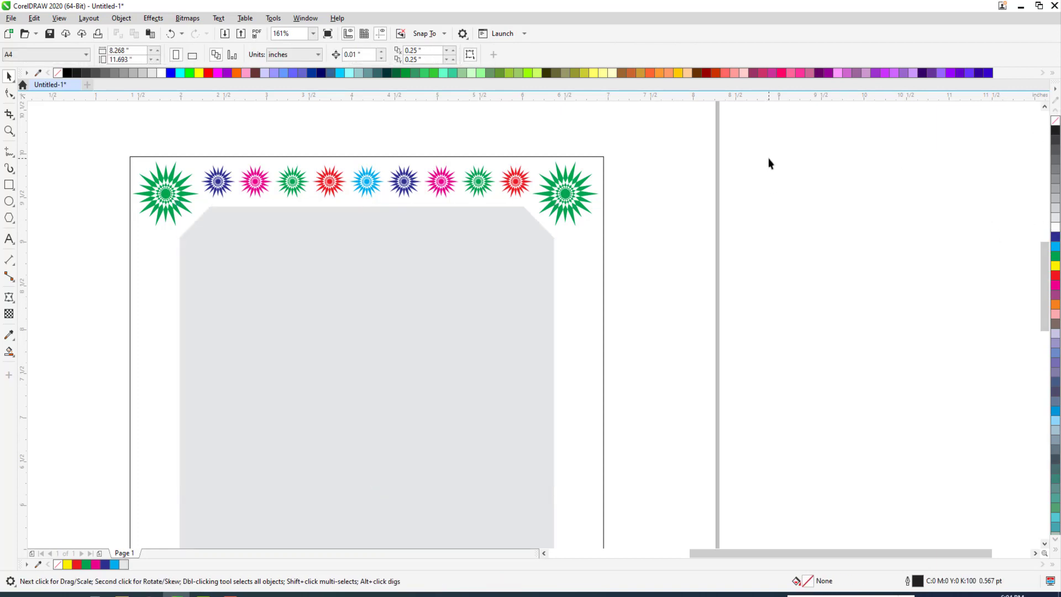
Fill the outer frame rectangle white.
{"action": "left_click", "coordinate": [499, 240]}
{"action": "left_click", "coordinate": [594, 244]}
{"action": "left_click", "coordinate": [1056, 229]}
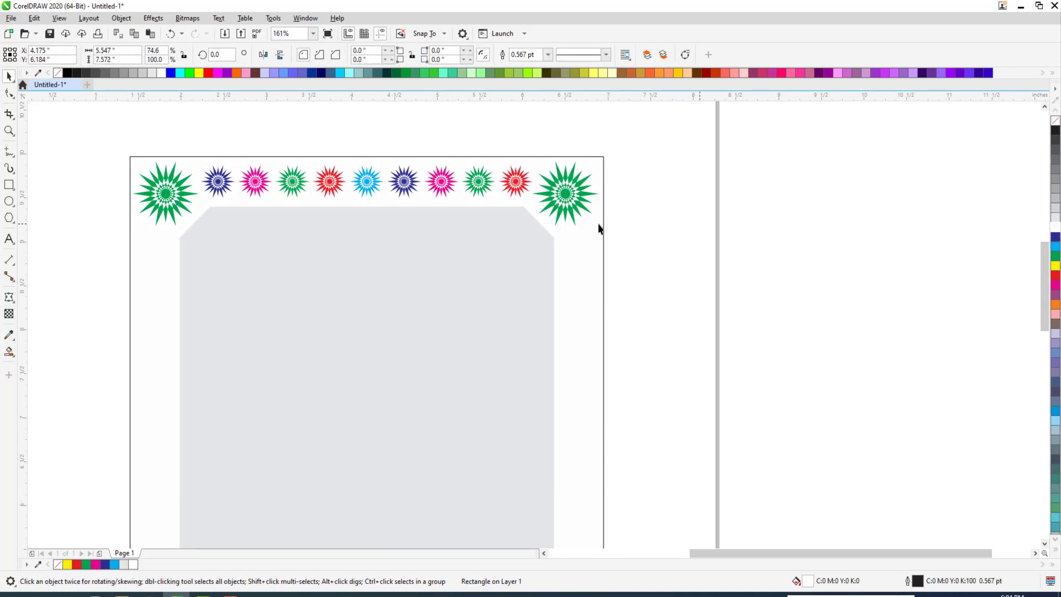
Draw a thin horizontal rectangle, about 3.67 by 0.02 in, above the row of small stars inside the frame.
{"action": "key", "text": "F4"}
{"action": "left_click", "coordinate": [359, 186]}
{"action": "key", "text": "F2"}
{"action": "left_click_drag", "start_coordinate": [360, 186], "coordinate": [738, 521]}
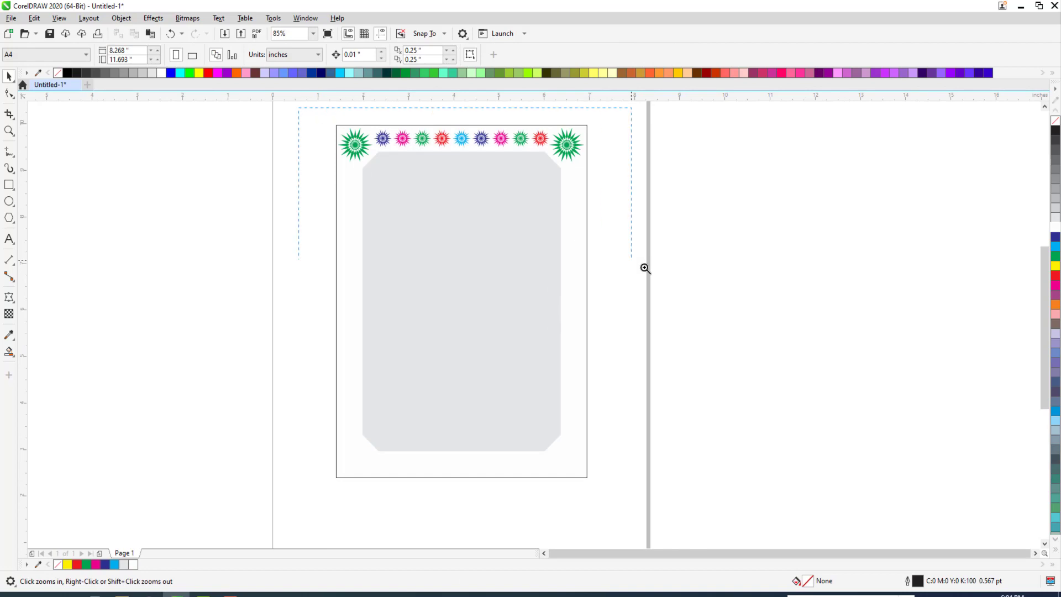
{"action": "left_click_drag", "start_coordinate": [645, 267], "coordinate": [653, 270]}
{"action": "scroll", "coordinate": [529, 200], "scroll_direction": "down", "scroll_amount": 2}
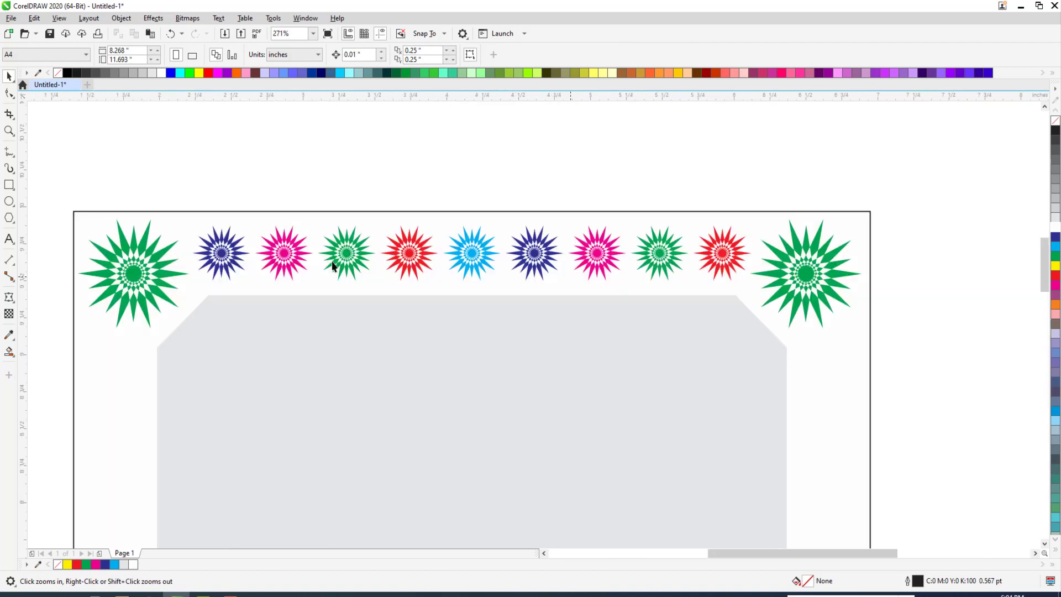
{"action": "key", "text": "F6"}
{"action": "left_click_drag", "start_coordinate": [214, 222], "coordinate": [742, 221]}
{"action": "key", "text": "space"}
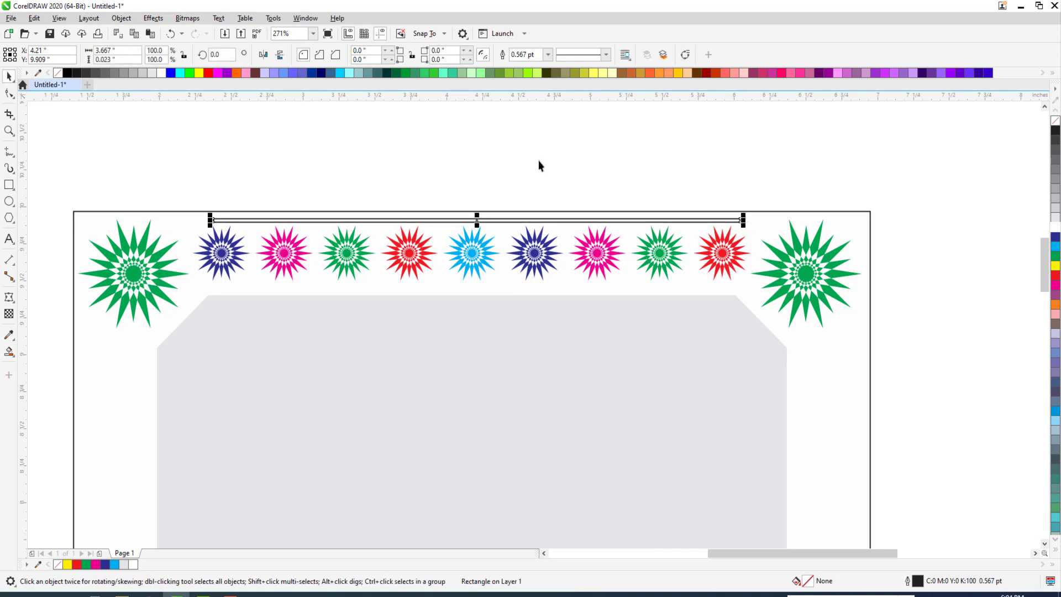
Fill the thin bar above the small stars red and remove its outline.
{"action": "left_click", "coordinate": [1054, 257]}
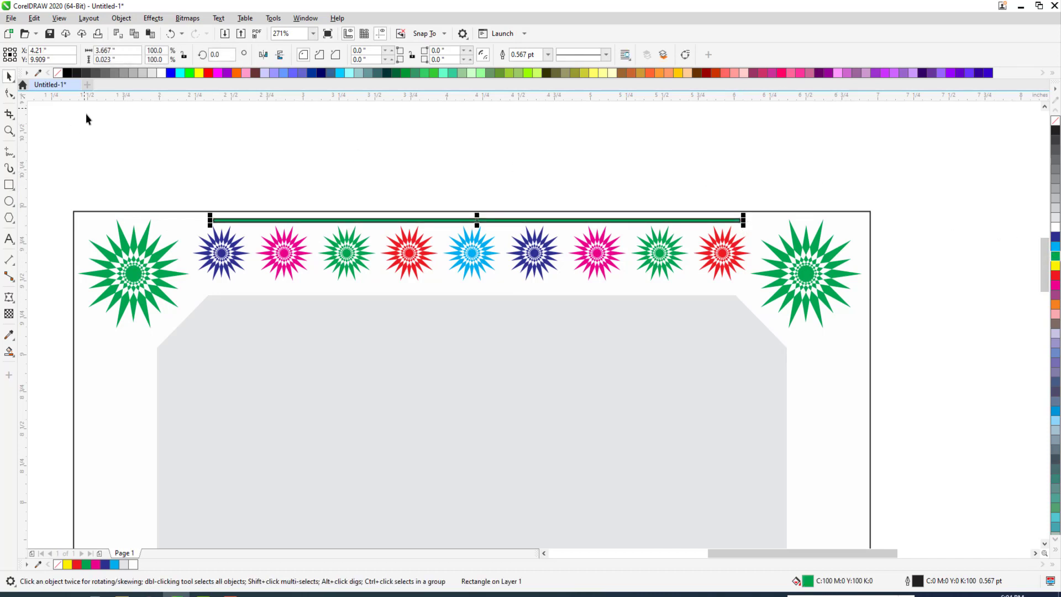
{"action": "right_click", "coordinate": [60, 74]}
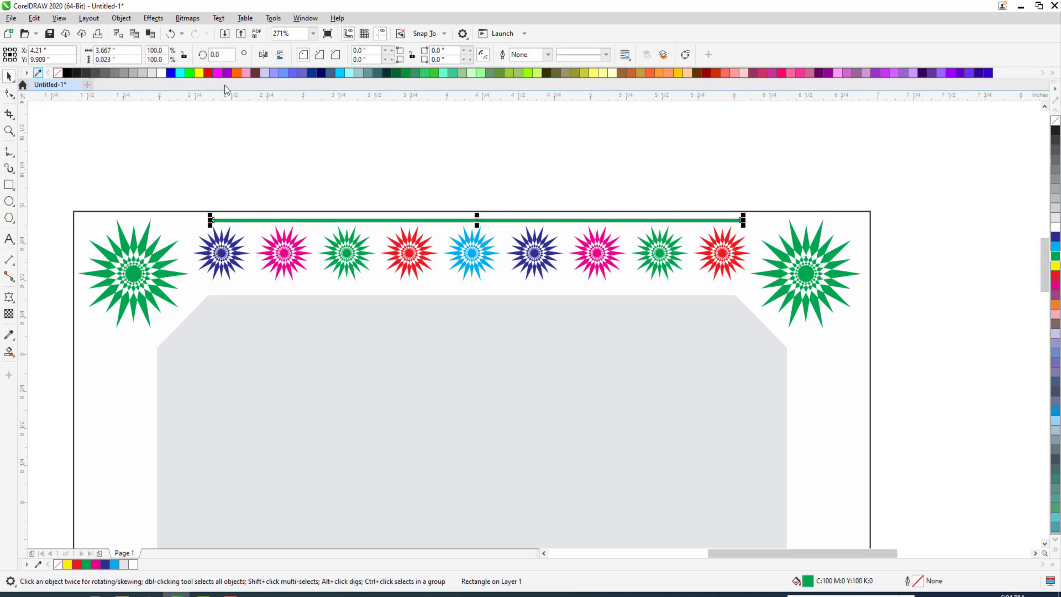
{"action": "left_click", "coordinate": [208, 73]}
Centre the red bar horizontally on the row of small stars and reduce its height to about 0.013 in.
{"action": "left_click", "coordinate": [408, 252], "text": "shift"}
{"action": "key", "text": "c"}
{"action": "key", "text": "F2"}
{"action": "left_click_drag", "start_coordinate": [426, 188], "coordinate": [621, 290]}
{"action": "key", "text": "Escape"}
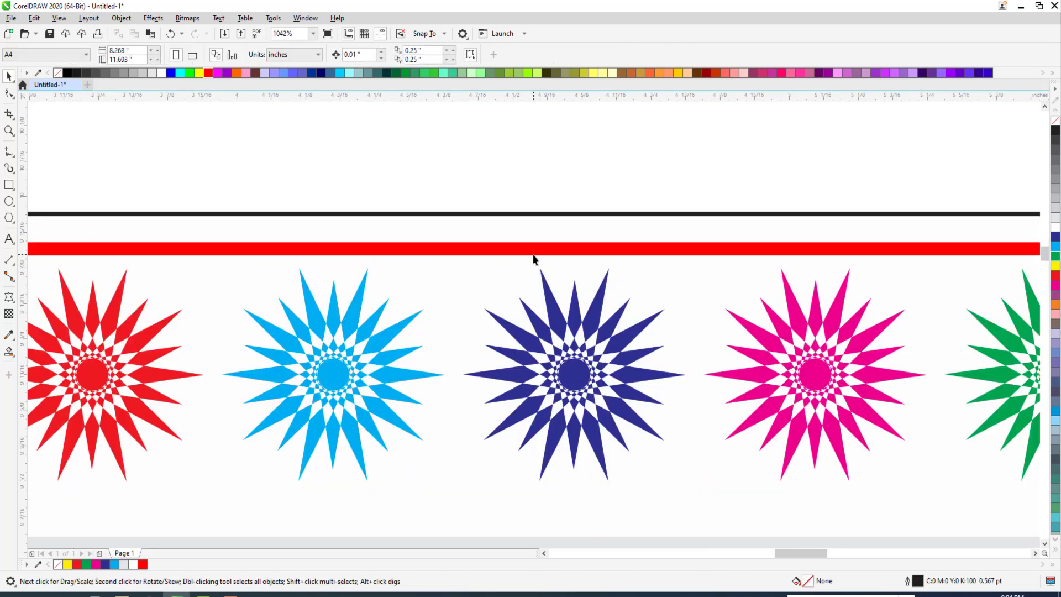
{"action": "left_click", "coordinate": [471, 247]}
{"action": "left_click_drag", "start_coordinate": [92, 238], "coordinate": [643, 297]}
{"action": "left_click", "coordinate": [271, 232], "text": "shift"}
{"action": "scroll", "coordinate": [348, 251], "scroll_direction": "down", "scroll_amount": 3}
{"action": "left_click", "coordinate": [407, 247]}
{"action": "scroll", "coordinate": [335, 256], "scroll_direction": "down", "scroll_amount": 4}
{"action": "key", "text": "F2"}
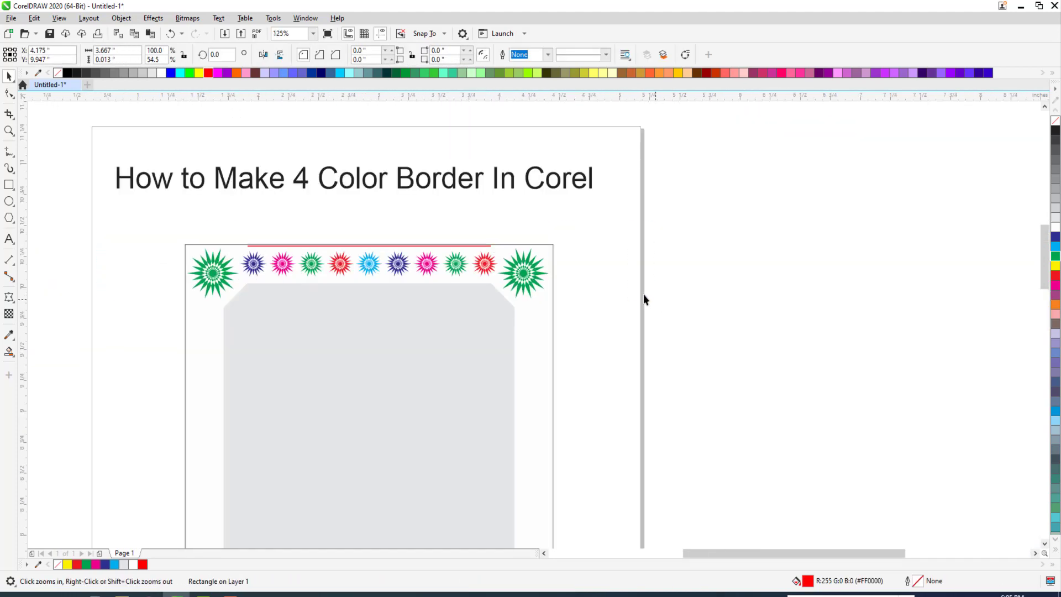
Try to align the red bar's centre with the row of small stars.
{"action": "left_click", "coordinate": [734, 326], "text": "shift"}
{"action": "key", "text": "c"}
{"action": "key", "text": "Escape"}
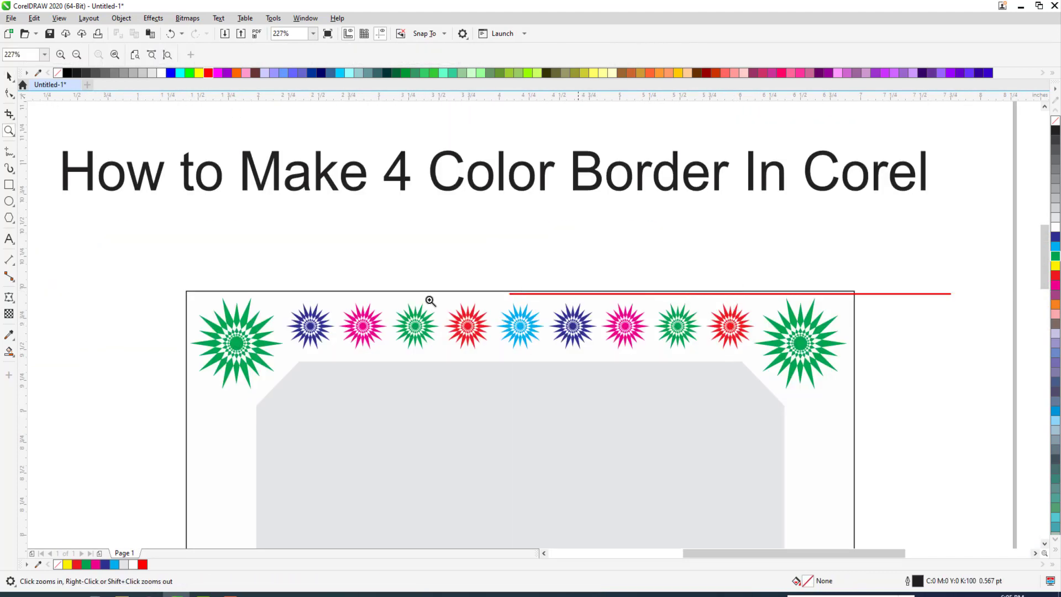
Group the row of small stars inside the frame.
{"action": "left_click_drag", "start_coordinate": [769, 352], "coordinate": [769, 352]}
{"action": "key", "text": "ctrl+g"}
{"action": "key", "text": "Escape"}
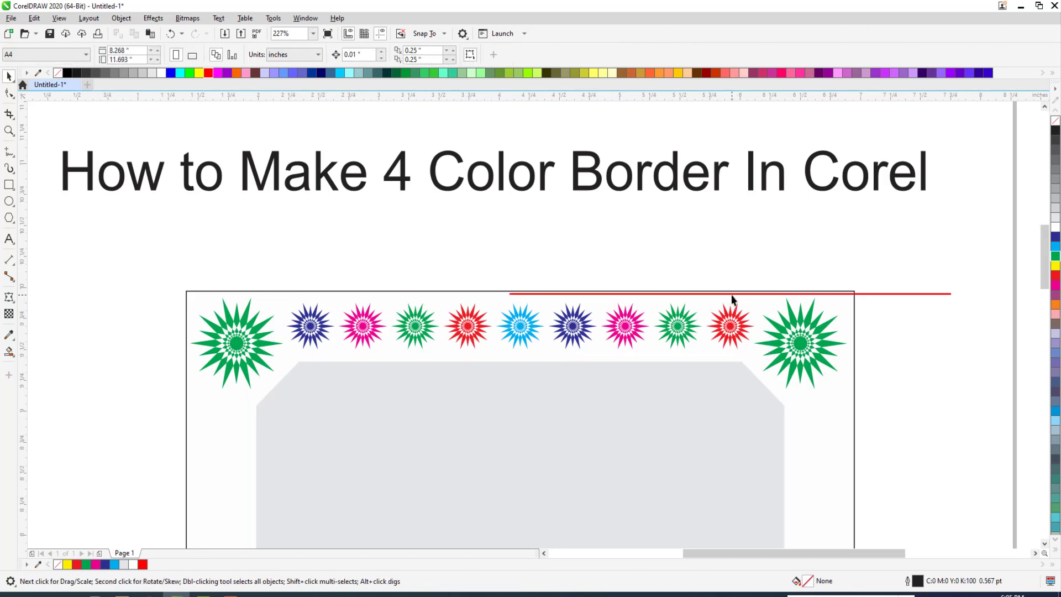
Centre the red bar over the grouped stars, slightly lower than before, and widen it to about 5.48 in across the frame.
{"action": "left_click", "coordinate": [732, 294]}
{"action": "left_click", "coordinate": [730, 323], "text": "shift"}
{"action": "key", "text": "c"}
{"action": "key", "text": "Escape"}
{"action": "left_click_drag", "start_coordinate": [632, 294], "coordinate": [632, 298]}
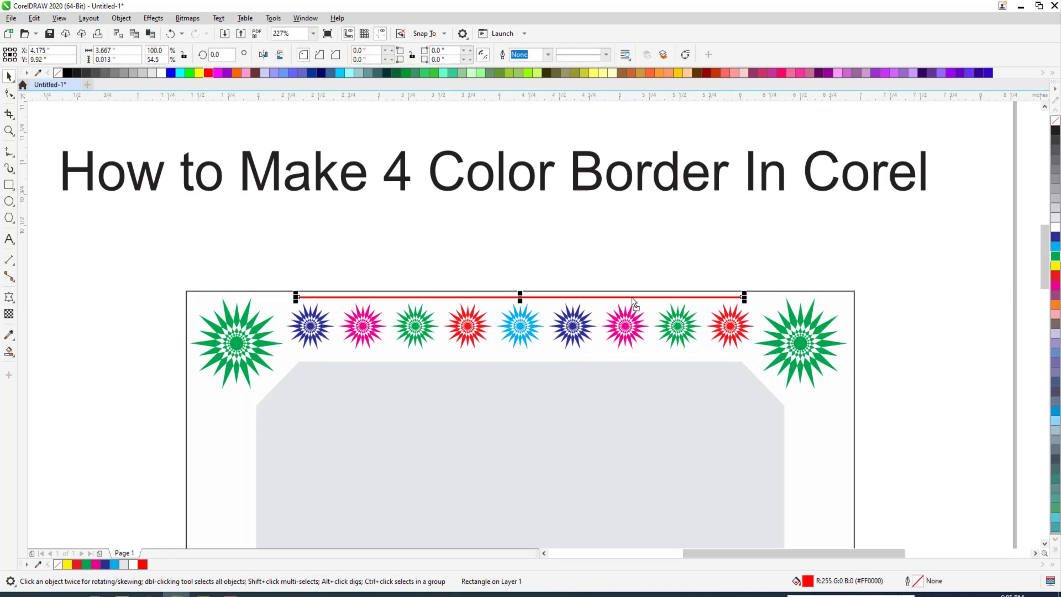
{"action": "left_click_drag", "start_coordinate": [747, 299], "coordinate": [854, 302]}
Copy the long red bar below the row of stars and shorten the copy to a dash about 0.46 in wide.
{"action": "left_click_drag", "start_coordinate": [520, 301], "coordinate": [520, 361]}
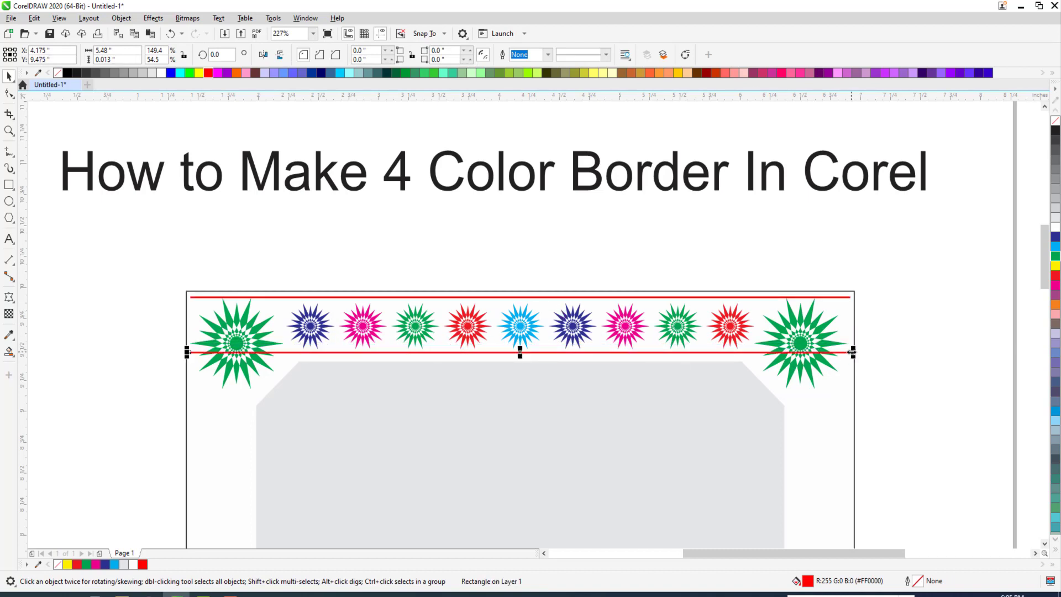
{"action": "left_click_drag", "start_coordinate": [853, 352], "coordinate": [551, 352]}
{"action": "key", "text": "Escape"}
{"action": "left_click", "coordinate": [735, 352]}
{"action": "key", "text": "Escape"}
{"action": "left_click", "coordinate": [532, 353]}
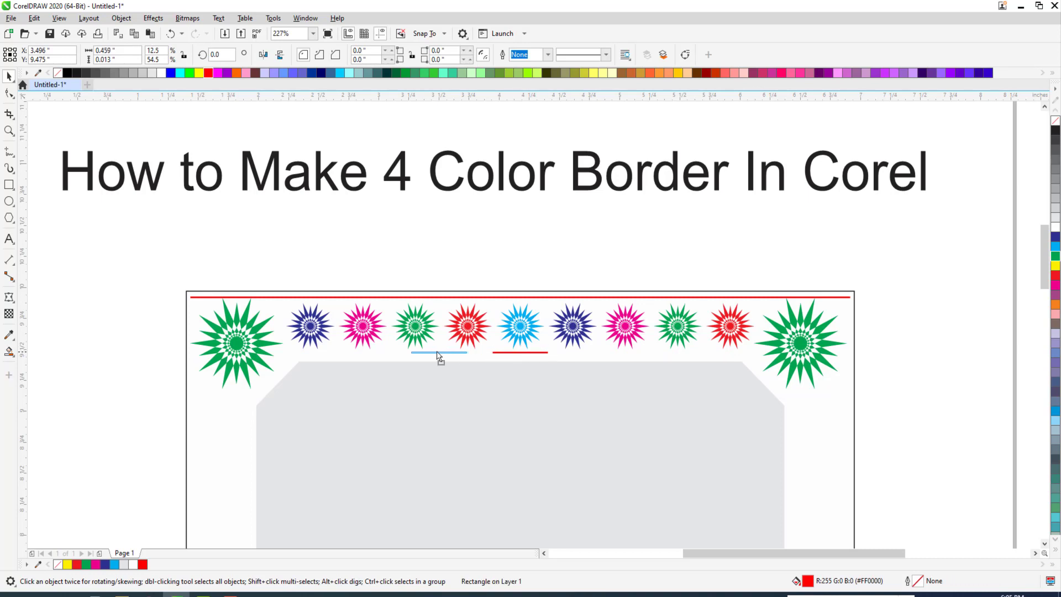
Ungroup the stars, group the leftmost two, and centre the red dash beneath them, widened to about 0.65 in.
{"action": "left_click_drag", "start_coordinate": [412, 355], "coordinate": [442, 352]}
{"action": "key", "text": "ctrl+z"}
{"action": "left_click_drag", "start_coordinate": [360, 352], "coordinate": [370, 352]}
{"action": "left_click", "coordinate": [369, 315]}
{"action": "key", "text": "ctrl+u"}
{"action": "left_click", "coordinate": [310, 319]}
{"action": "left_click", "coordinate": [367, 324]}
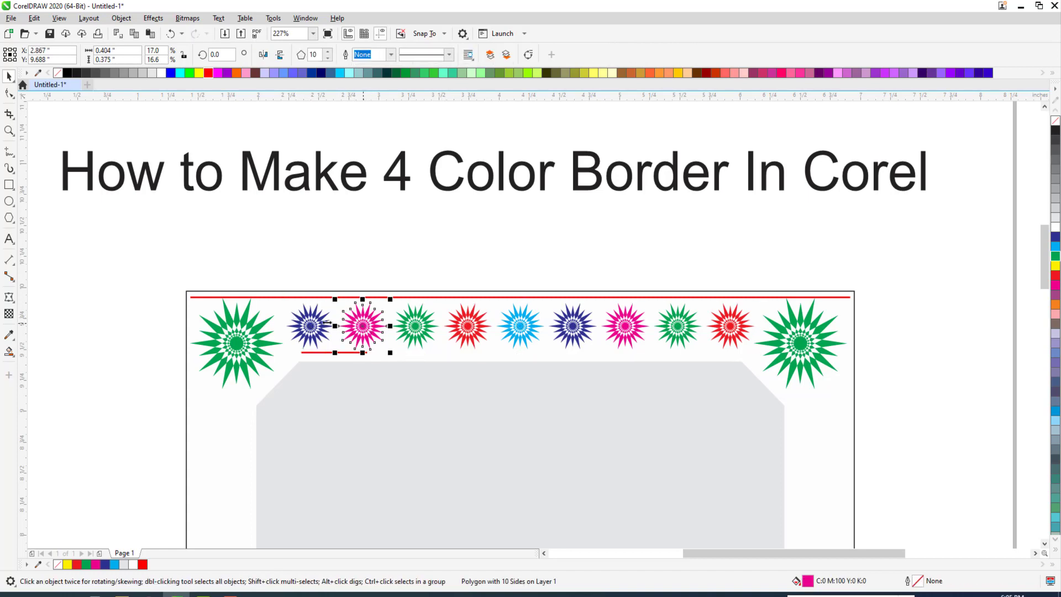
{"action": "left_click", "coordinate": [301, 326], "text": "shift"}
{"action": "key", "text": "ctrl+g"}
{"action": "left_click", "coordinate": [326, 352]}
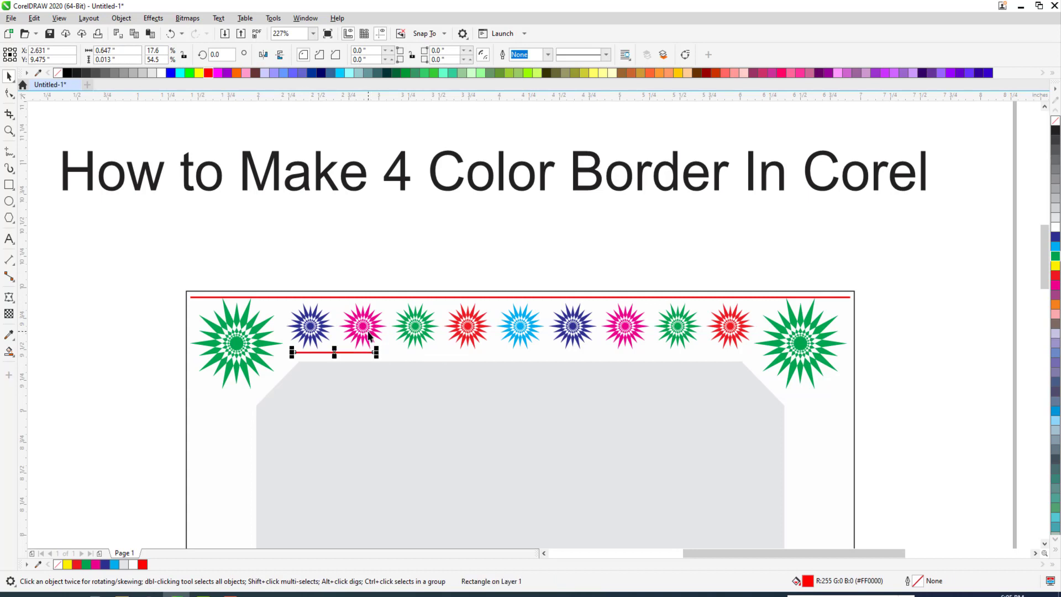
Group the second and third small stars from the left.
{"action": "left_click", "coordinate": [426, 333], "text": "ctrl"}
{"action": "left_click", "coordinate": [374, 330], "text": "shift"}
{"action": "left_click", "coordinate": [398, 329]}
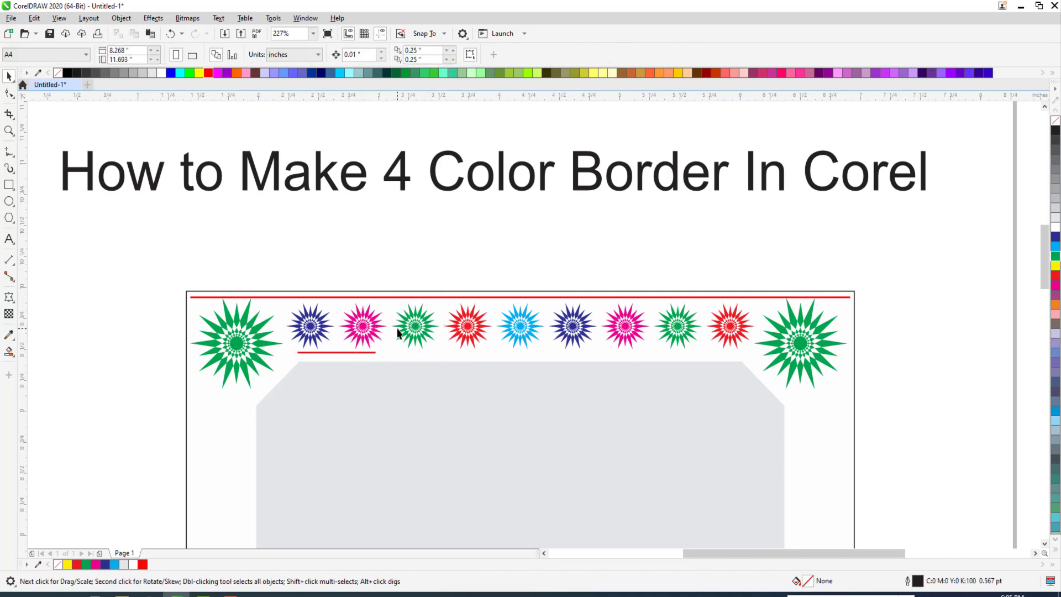
{"action": "left_click", "coordinate": [362, 330]}
{"action": "left_click", "coordinate": [404, 328], "text": "shift"}
{"action": "key", "text": "ctrl+g"}
{"action": "key", "text": "Escape"}
Copy the red dash beside itself and centre the copy beneath the grouped second and third stars.
{"action": "left_click", "coordinate": [367, 353]}
{"action": "left_click_drag", "start_coordinate": [350, 353], "coordinate": [411, 352]}
{"action": "right_click", "coordinate": [411, 352]}
{"action": "left_click", "coordinate": [420, 323], "text": "shift"}
{"action": "key", "text": "c"}
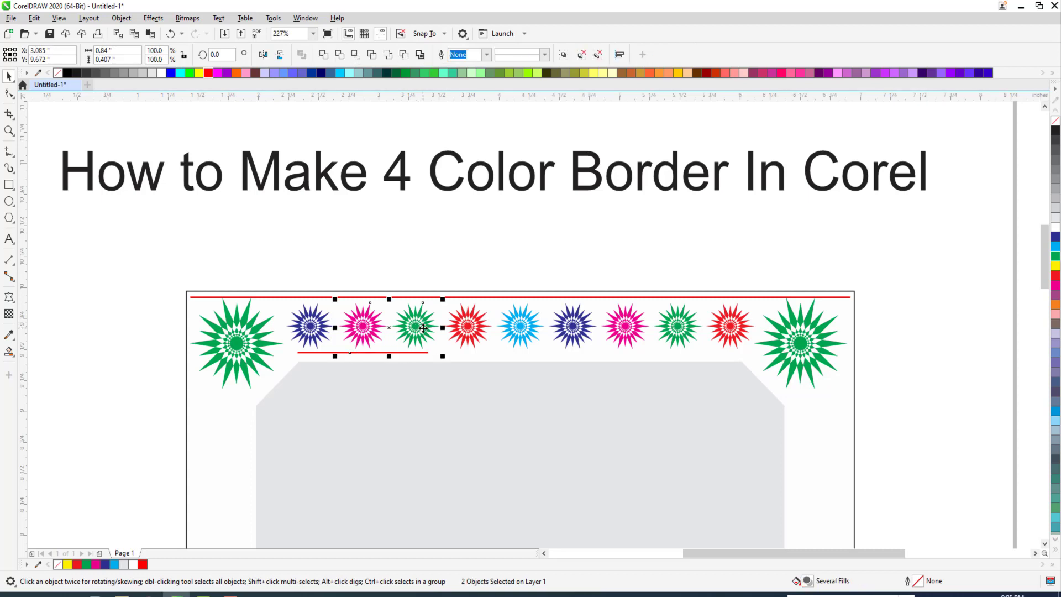
Ungroup the second and third stars, and group the green third star with the red fourth star.
{"action": "key", "text": "Escape"}
{"action": "left_click", "coordinate": [421, 326]}
{"action": "key", "text": "ctrl+u"}
{"action": "key", "text": "Escape"}
{"action": "left_click", "coordinate": [421, 327]}
{"action": "left_click", "coordinate": [475, 333], "text": "shift"}
{"action": "key", "text": "ctrl+g"}
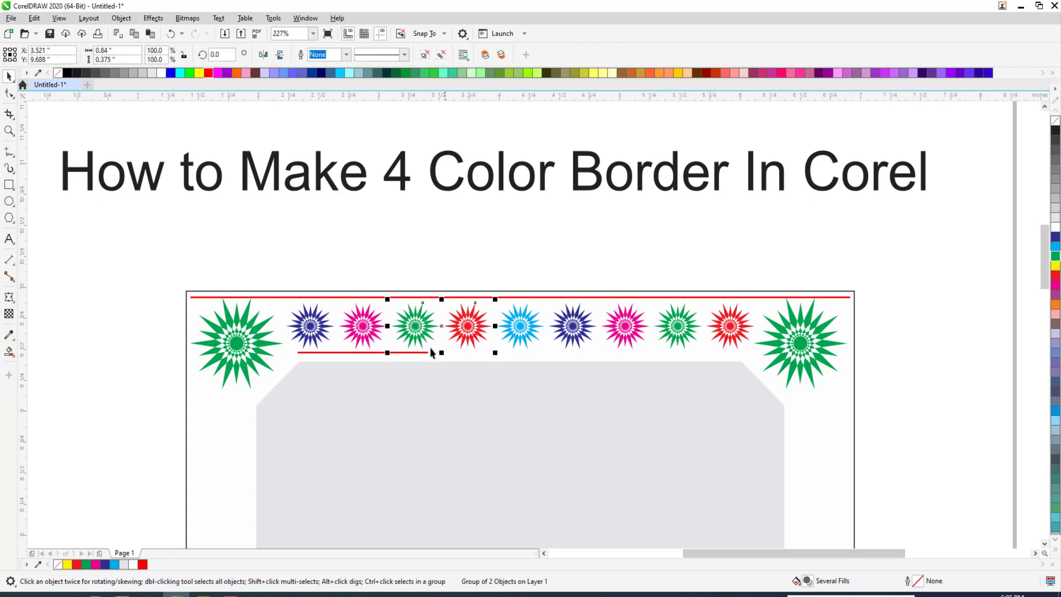
Centre the second red dash beneath the grouped third and fourth stars.
{"action": "key", "text": "Escape"}
{"action": "left_click", "coordinate": [412, 353]}
{"action": "left_click", "coordinate": [417, 326], "text": "shift"}
{"action": "key", "text": "c"}
{"action": "key", "text": "Escape"}
Group the light blue and dark blue middle stars and copy a red dash beneath the pair.
{"action": "left_click", "coordinate": [528, 330]}
{"action": "left_click", "coordinate": [582, 326], "text": "shift"}
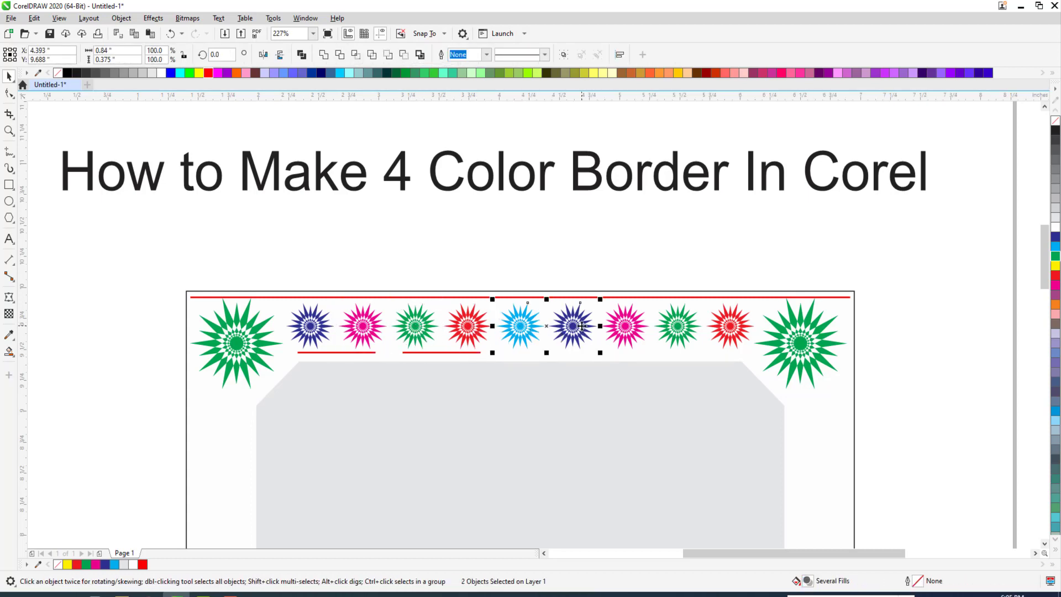
{"action": "key", "text": "ctrl+g"}
{"action": "key", "text": "Escape"}
{"action": "left_click_drag", "start_coordinate": [467, 352], "coordinate": [647, 353]}
Place a fourth red dash beneath the seventh and eighth small stars.
{"action": "left_click", "coordinate": [623, 332]}
{"action": "left_click", "coordinate": [660, 331], "text": "shift"}
{"action": "key", "text": "ctrl+g"}
{"action": "key", "text": "Escape"}
{"action": "key", "text": "ctrl+z"}
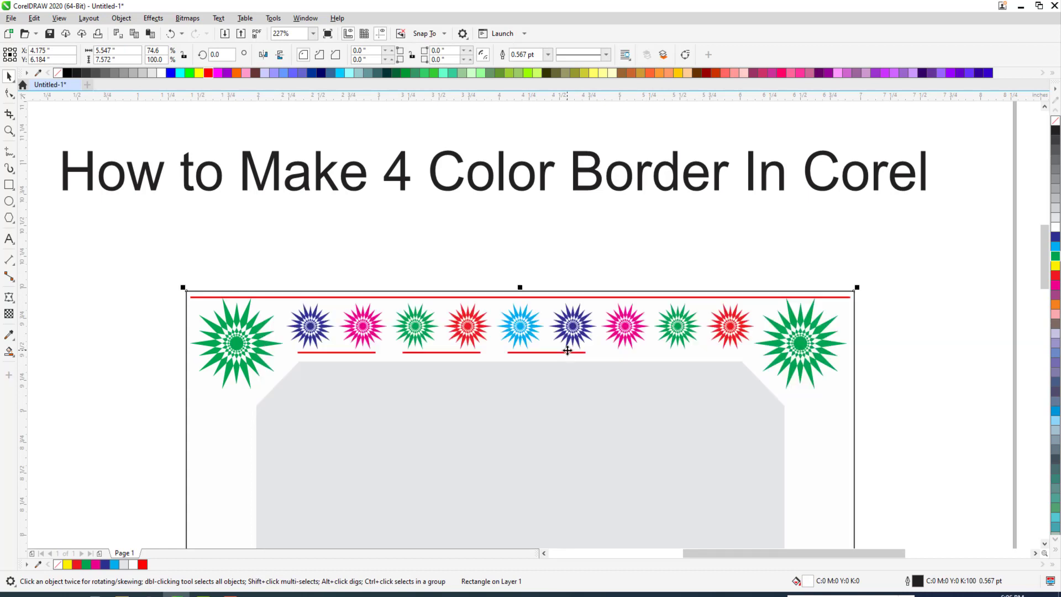
{"action": "key", "text": "Escape"}
{"action": "left_click_drag", "start_coordinate": [558, 351], "coordinate": [662, 354]}
{"action": "left_click", "coordinate": [701, 362]}
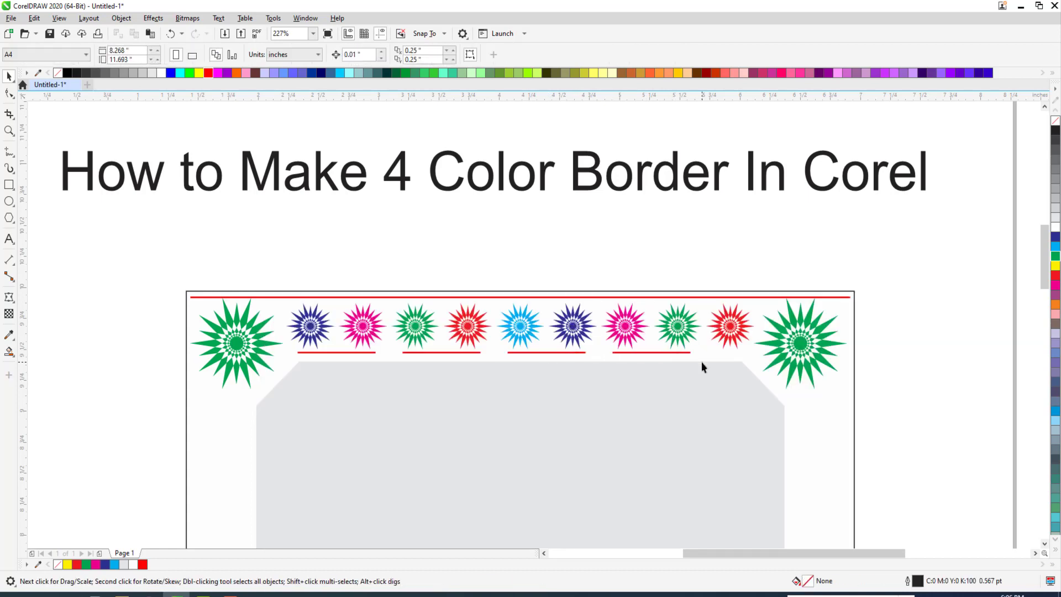
Group the four red dashes and centre the group horizontally on the grey panel.
{"action": "key", "text": "ctrl+g"}
{"action": "left_click", "coordinate": [703, 374], "text": "shift"}
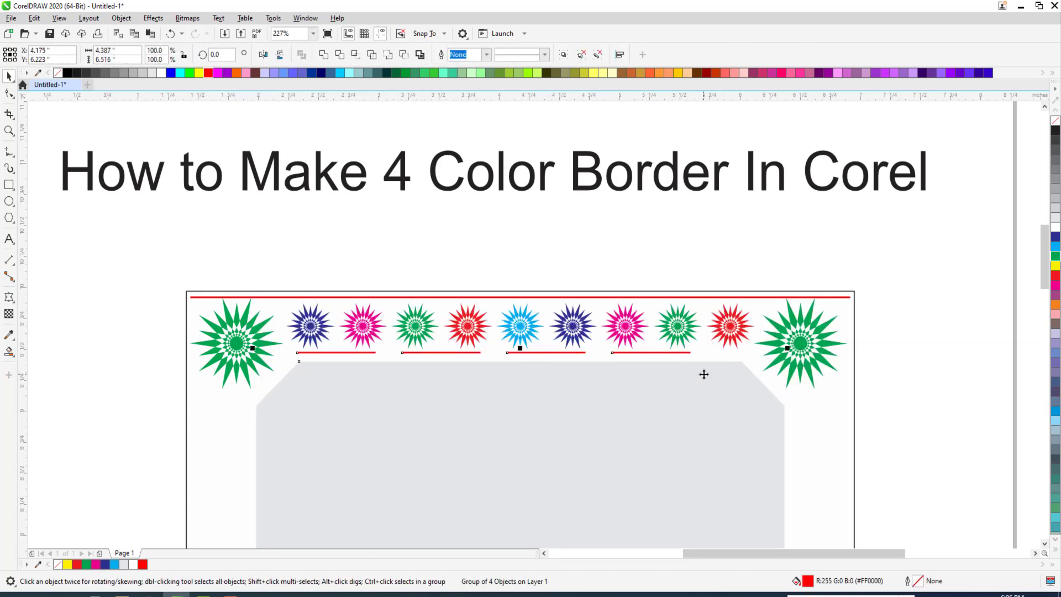
{"action": "key", "text": "c"}
{"action": "key", "text": "Escape"}
{"action": "left_click", "coordinate": [715, 352]}
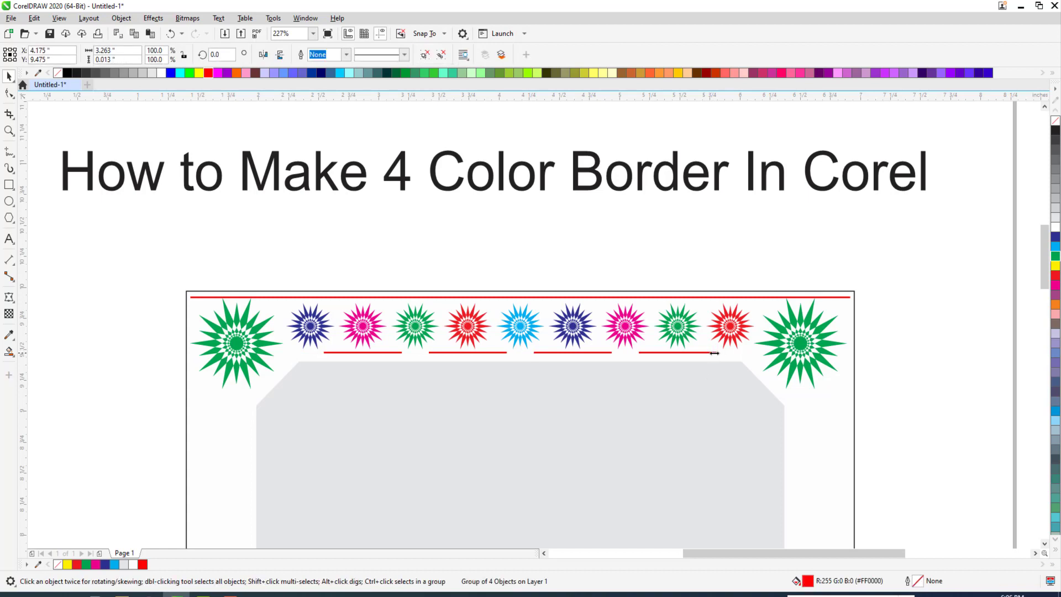
Resize and move the dash group so it spans from the leftmost to the rightmost small star.
{"action": "left_click_drag", "start_coordinate": [714, 352], "coordinate": [561, 354]}
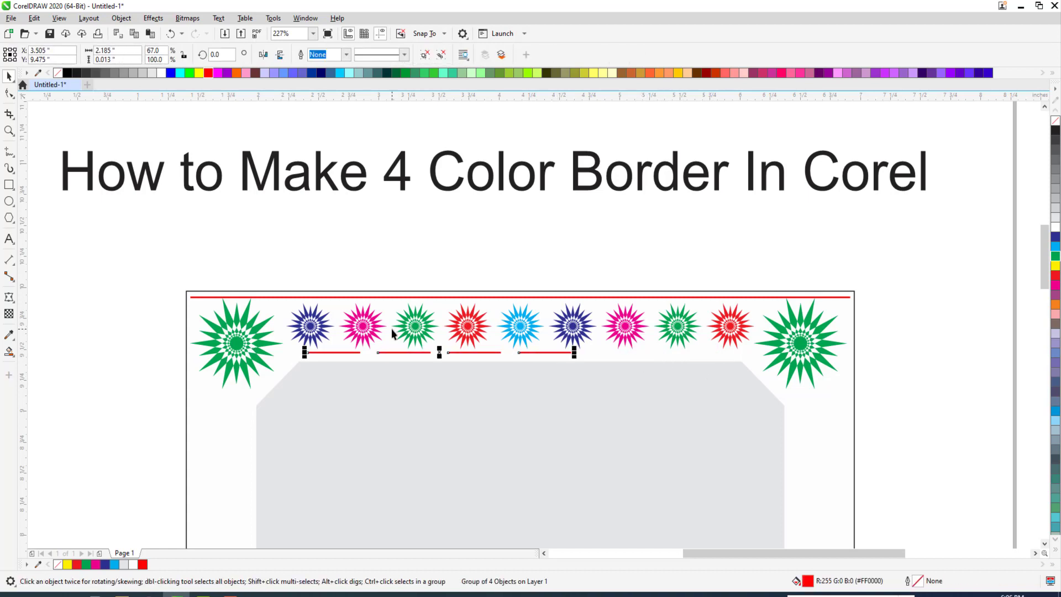
{"action": "left_click", "coordinate": [316, 335], "text": "shift"}
{"action": "key", "text": "l"}
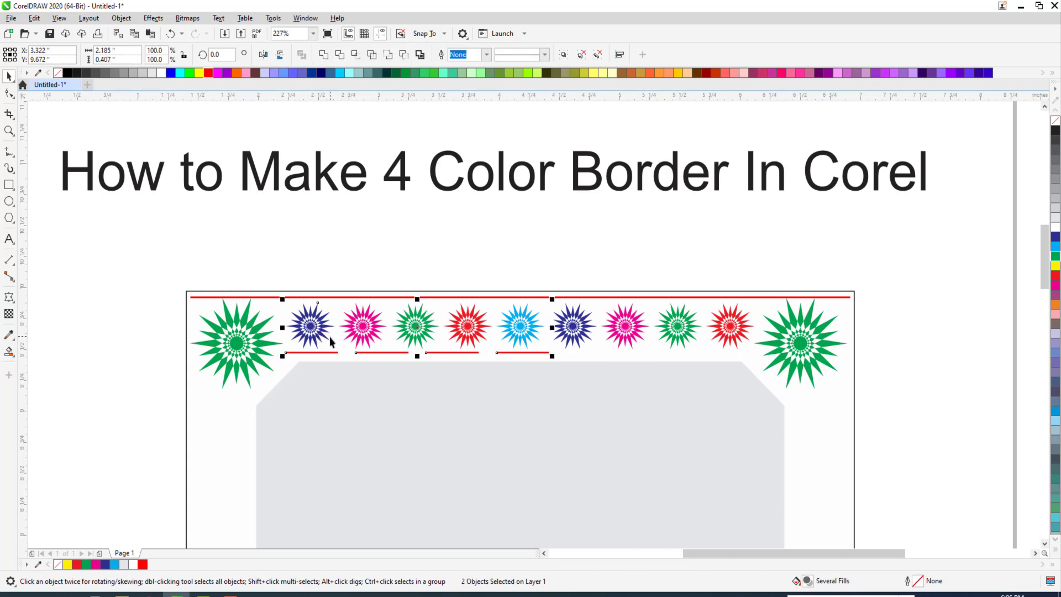
{"action": "left_click", "coordinate": [319, 352]}
{"action": "left_click_drag", "start_coordinate": [319, 353], "coordinate": [340, 355]}
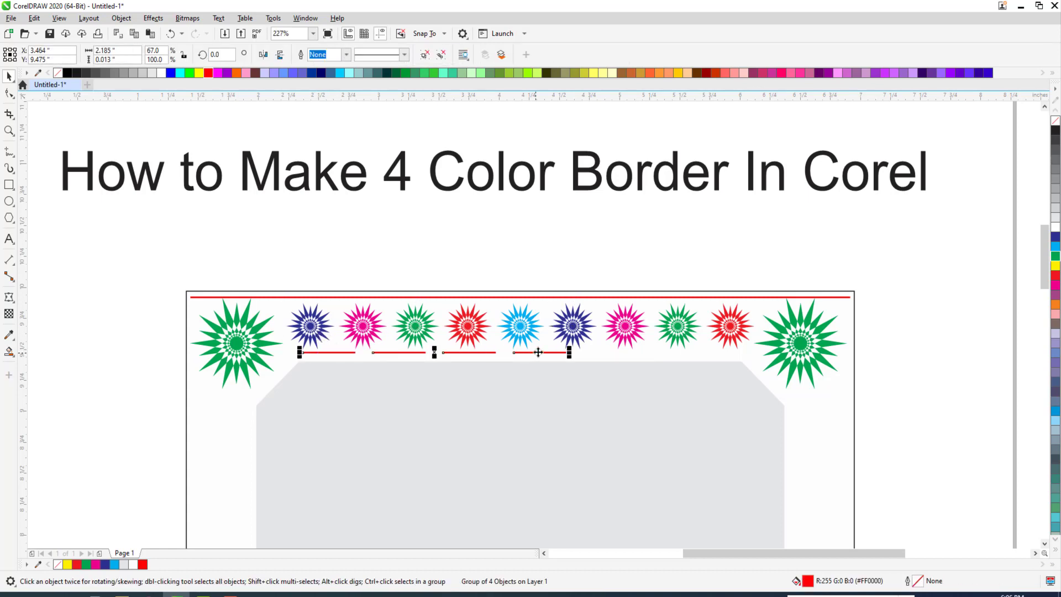
{"action": "left_click_drag", "start_coordinate": [569, 356], "coordinate": [750, 364]}
Fill the second dash dark green and the third dash dark brown.
{"action": "left_click", "coordinate": [499, 352], "text": "ctrl"}
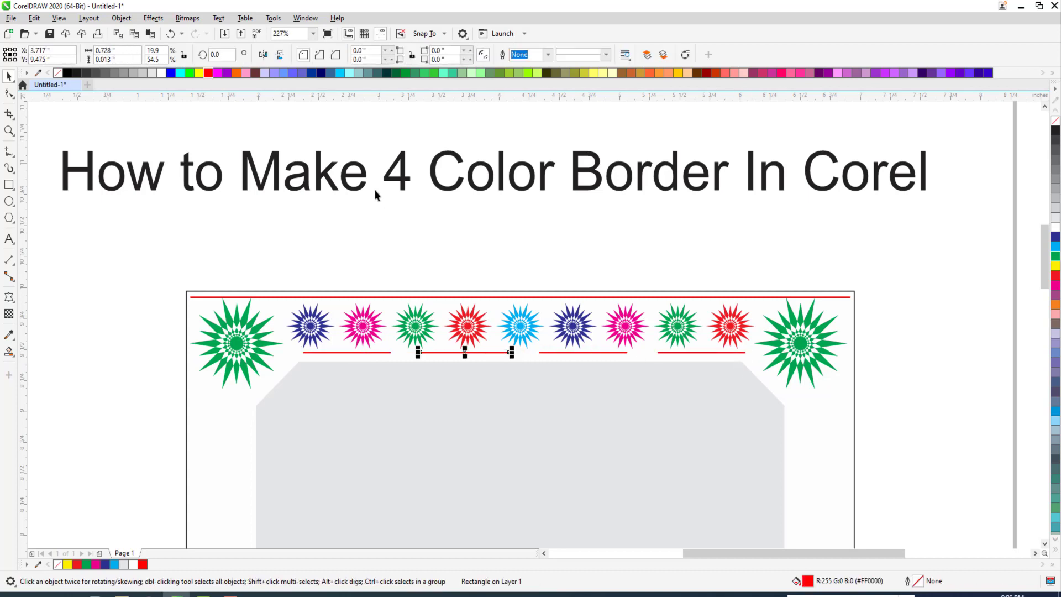
{"action": "left_click", "coordinate": [395, 75]}
{"action": "left_click", "coordinate": [569, 353], "text": "ctrl"}
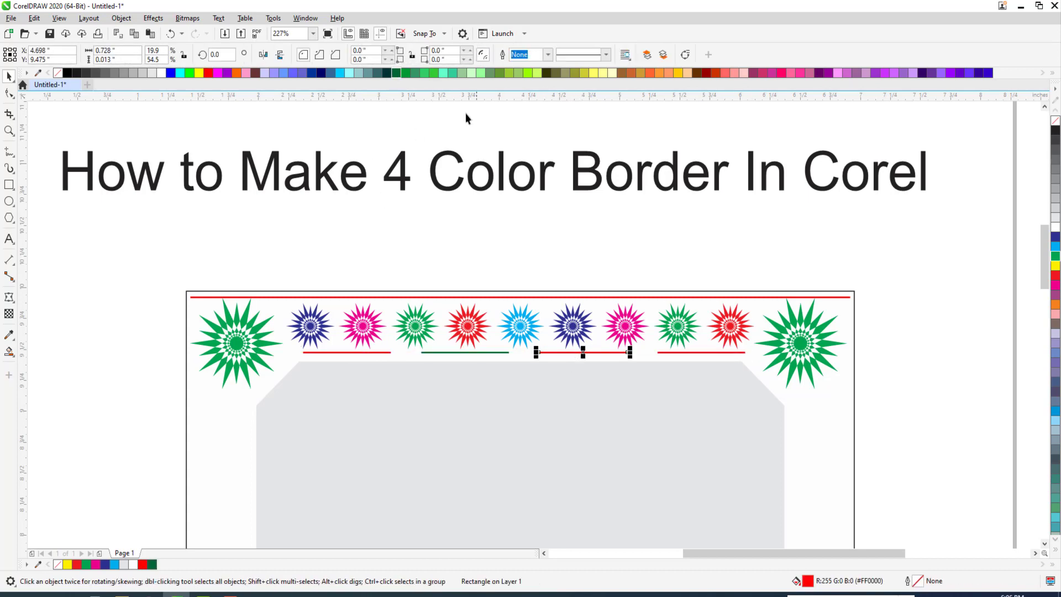
{"action": "left_click", "coordinate": [491, 73]}
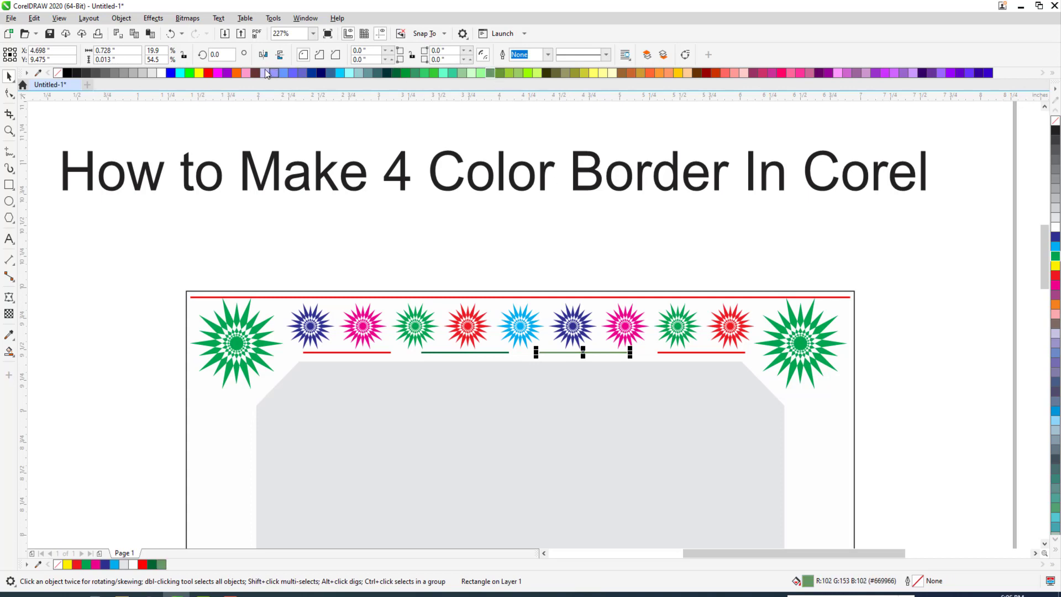
{"action": "key", "text": "Escape"}
Move the long red bar up closer to the frame's top edge and thin it to about 0.008 in.
{"action": "scroll", "coordinate": [573, 337], "scroll_direction": "down", "scroll_amount": 2}
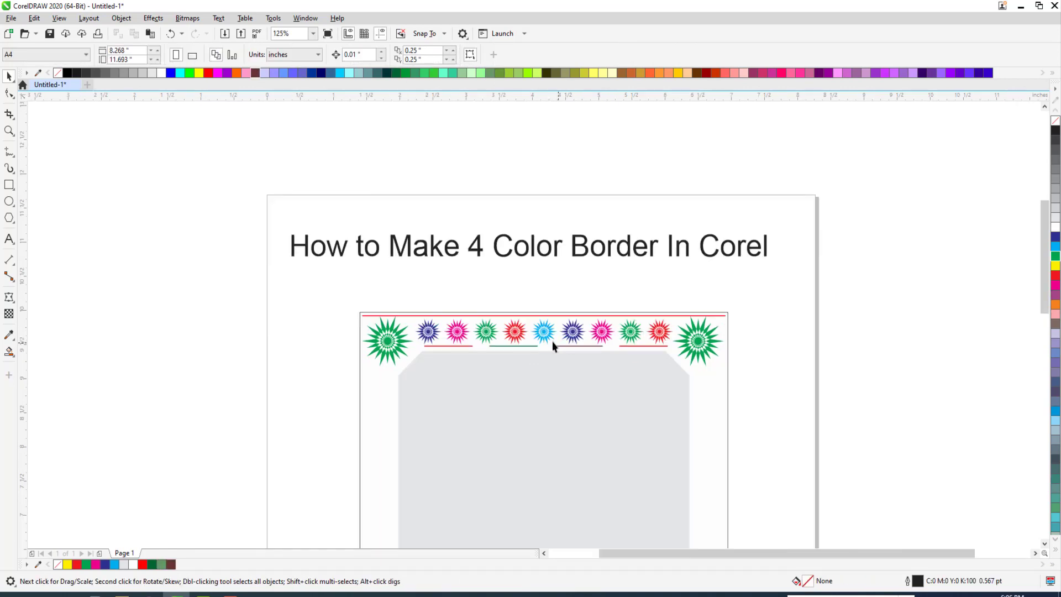
{"action": "scroll", "coordinate": [486, 336], "scroll_direction": "up", "scroll_amount": 6}
{"action": "left_click", "coordinate": [445, 268]}
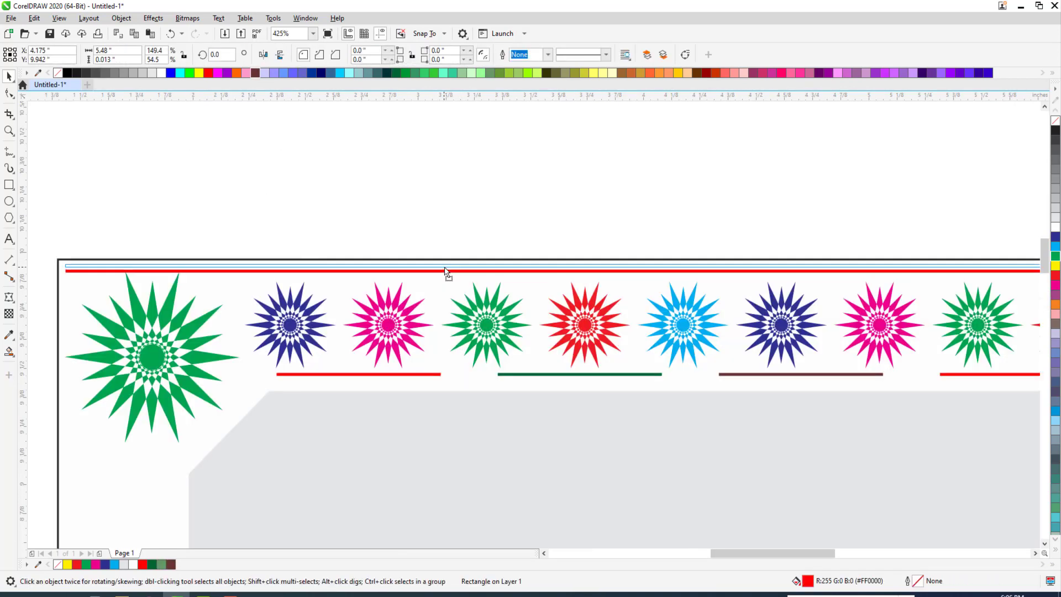
{"action": "scroll", "coordinate": [461, 280], "scroll_direction": "down", "scroll_amount": 7}
{"action": "scroll", "coordinate": [797, 300], "scroll_direction": "up", "scroll_amount": 5}
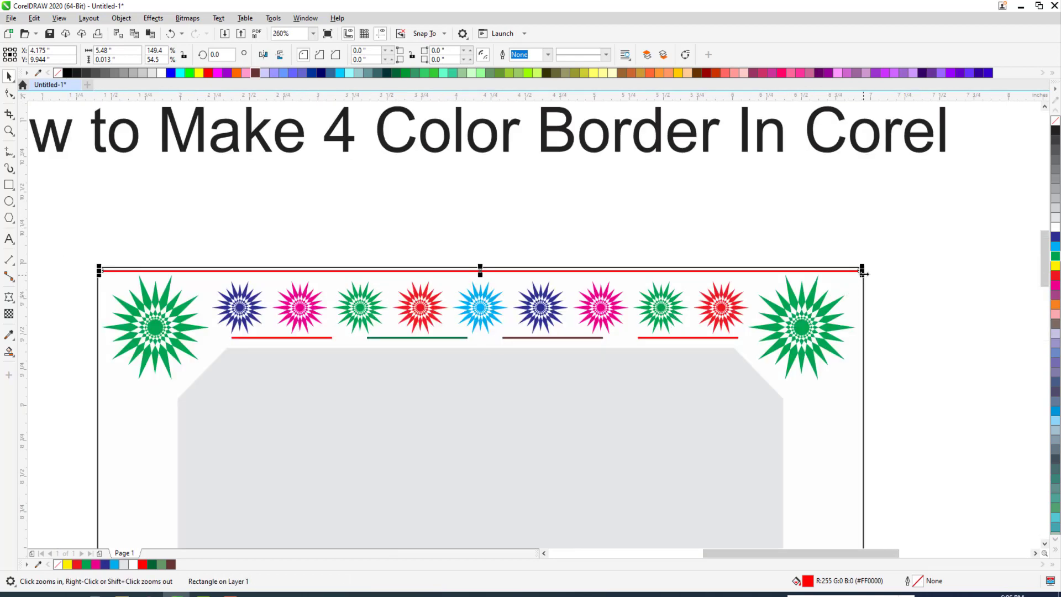
{"action": "scroll", "coordinate": [475, 267], "scroll_direction": "up", "scroll_amount": 9}
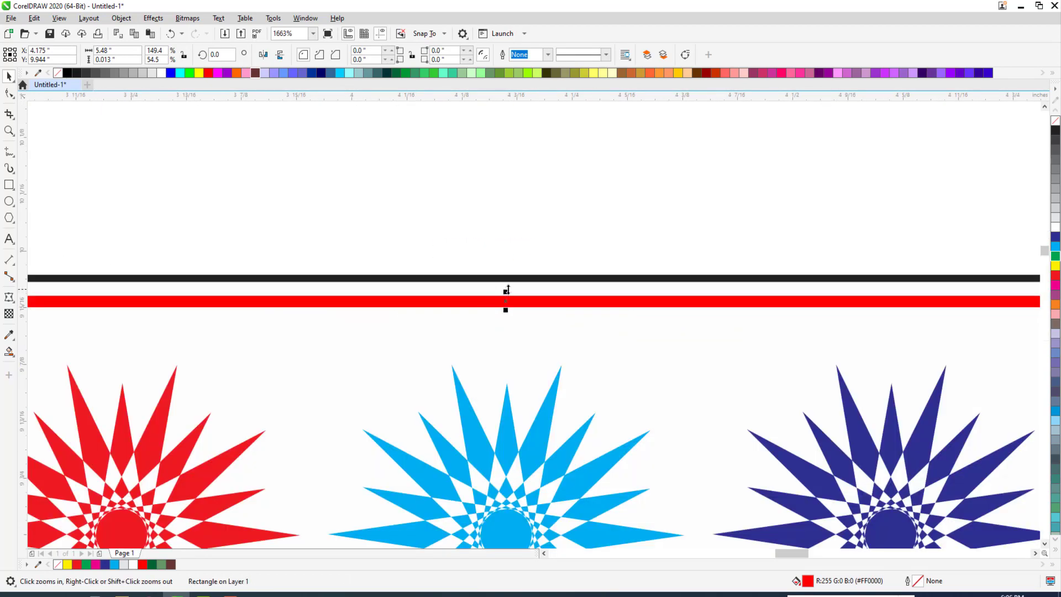
{"action": "left_click_drag", "start_coordinate": [506, 290], "coordinate": [511, 296]}
Copy the long red bar just below itself and fill the copy green (#009933).
{"action": "left_click_drag", "start_coordinate": [511, 296], "coordinate": [511, 316]}
{"action": "right_click", "coordinate": [512, 315]}
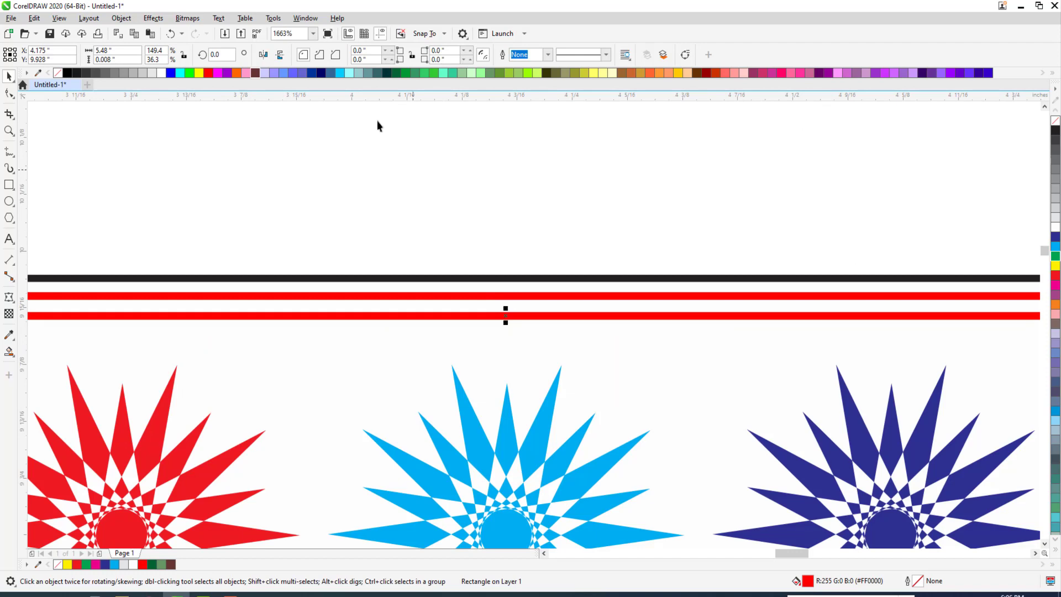
{"action": "left_click", "coordinate": [406, 72]}
{"action": "scroll", "coordinate": [488, 209], "scroll_direction": "down", "scroll_amount": 10}
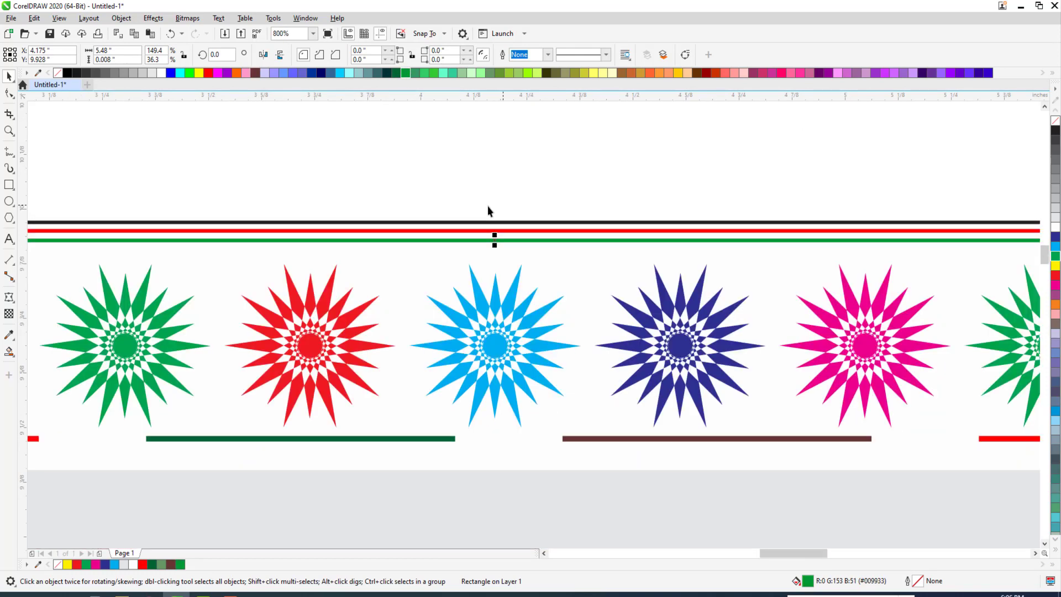
{"action": "scroll", "coordinate": [491, 238], "scroll_direction": "down", "scroll_amount": 3}
{"action": "scroll", "coordinate": [663, 332], "scroll_direction": "up", "scroll_amount": 4}
{"action": "key", "text": "Escape"}
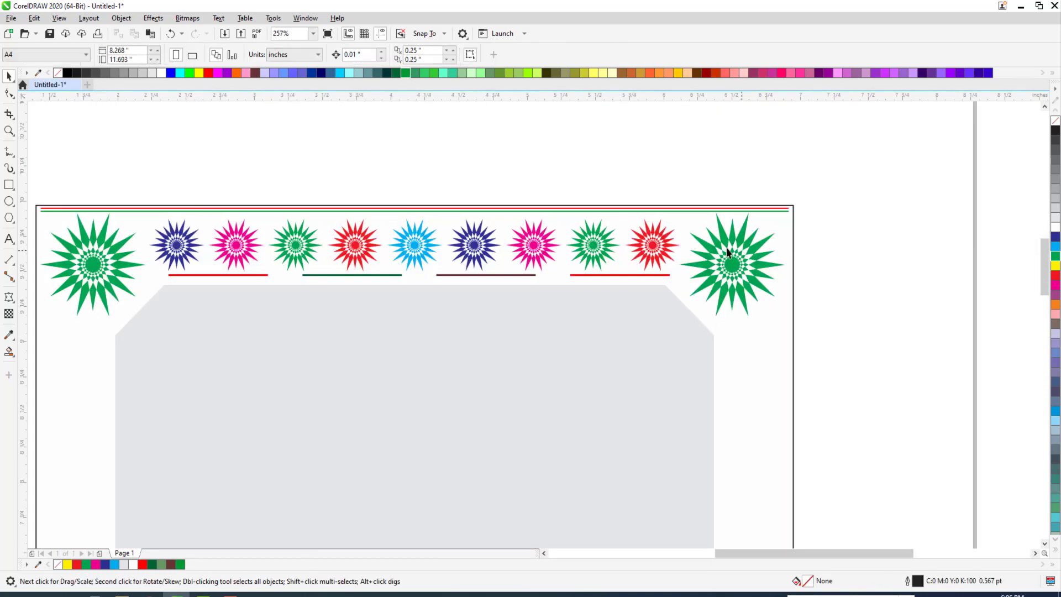
Group the long red and green bars and widen the group slightly to meet the frame's side edges.
{"action": "left_click_drag", "start_coordinate": [34, 221], "coordinate": [34, 221]}
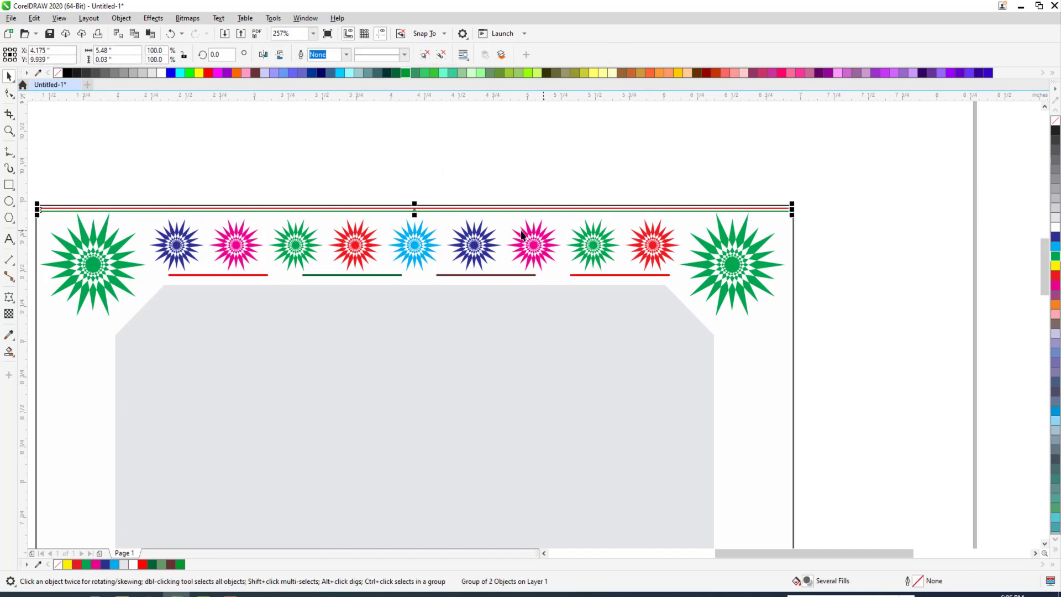
{"action": "left_click_drag", "start_coordinate": [795, 210], "coordinate": [794, 210]}
{"action": "left_click_drag", "start_coordinate": [795, 210], "coordinate": [794, 211]}
{"action": "left_click", "coordinate": [792, 234], "text": "shift"}
{"action": "key", "text": "Escape"}
{"action": "left_click", "coordinate": [760, 208]}
{"action": "scroll", "coordinate": [761, 208], "scroll_direction": "down", "scroll_amount": 1}
{"action": "scroll", "coordinate": [533, 209], "scroll_direction": "down", "scroll_amount": 1}
Delete the group of four short dashes below the small stars.
{"action": "key", "text": "F2"}
{"action": "left_click_drag", "start_coordinate": [389, 188], "coordinate": [877, 401]}
{"action": "left_click_drag", "start_coordinate": [155, 136], "coordinate": [615, 216]}
{"action": "key", "text": "shift+F2"}
{"action": "key", "text": "Escape"}
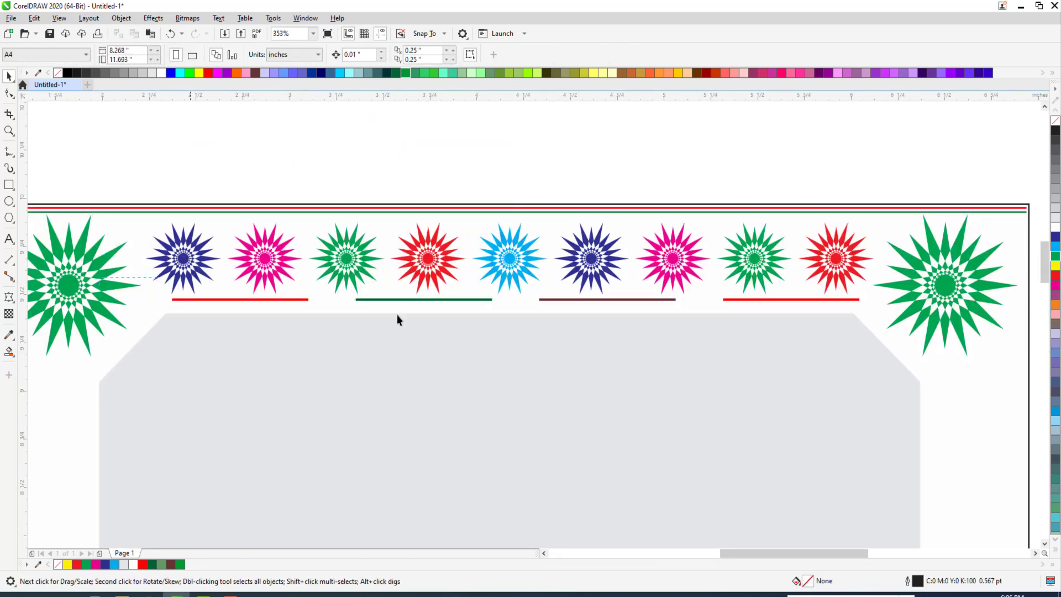
{"action": "left_click_drag", "start_coordinate": [886, 328], "coordinate": [886, 328]}
{"action": "key", "text": "Delete"}
Copy the red and green bar pair below the small stars, along the top edge of the grey panel.
{"action": "left_click_drag", "start_coordinate": [774, 211], "coordinate": [776, 314]}
{"action": "right_click", "coordinate": [775, 314]}
{"action": "key", "text": "Escape"}
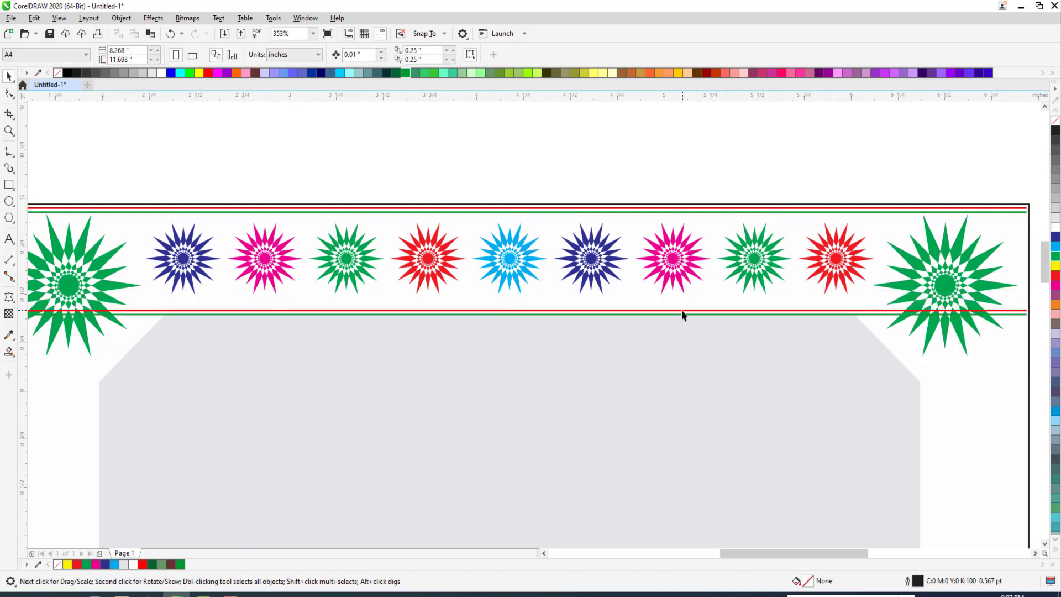
Raise the lower red and green bar pair just above the grey panel's top edge and shorten it to about 0.63 in wide.
{"action": "left_click", "coordinate": [869, 312]}
{"action": "left_click_drag", "start_coordinate": [1029, 313], "coordinate": [676, 307]}
{"action": "left_click_drag", "start_coordinate": [510, 312], "coordinate": [511, 305]}
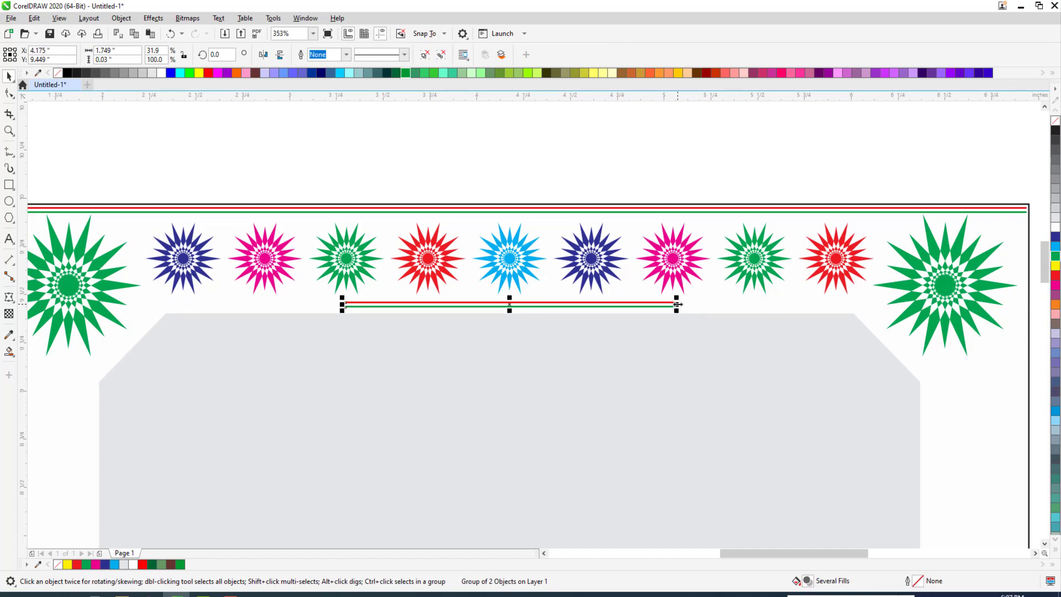
{"action": "left_click_drag", "start_coordinate": [676, 304], "coordinate": [412, 307]}
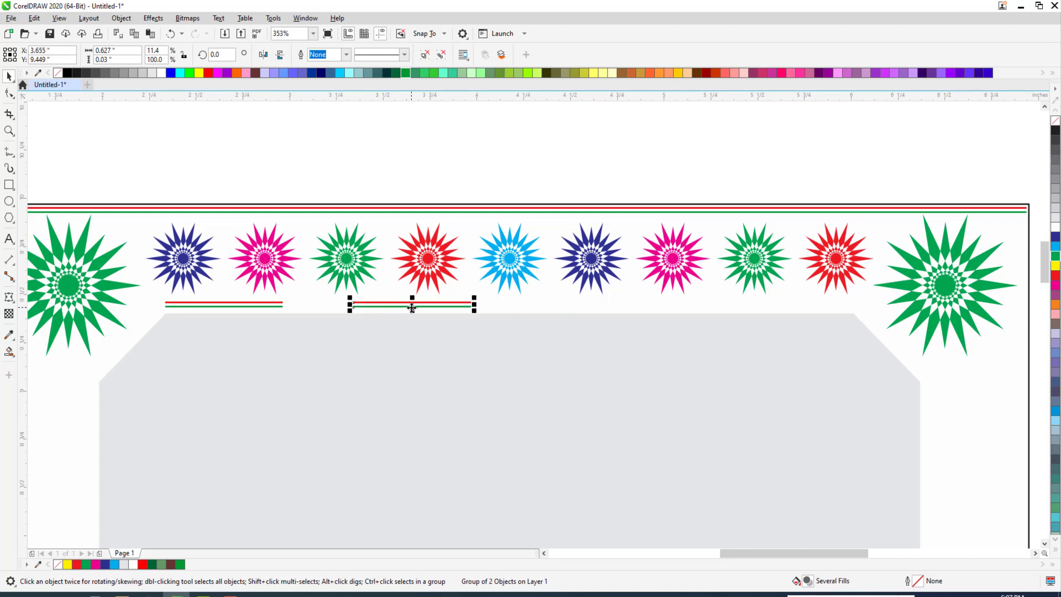
Repeat the bar pair copy to make four evenly spaced segments and centre the row over the panel's top edge.
{"action": "key", "text": "ctrl+r"}
{"action": "key", "text": "ctrl+r"}
{"action": "left_click_drag", "start_coordinate": [826, 330], "coordinate": [823, 327]}
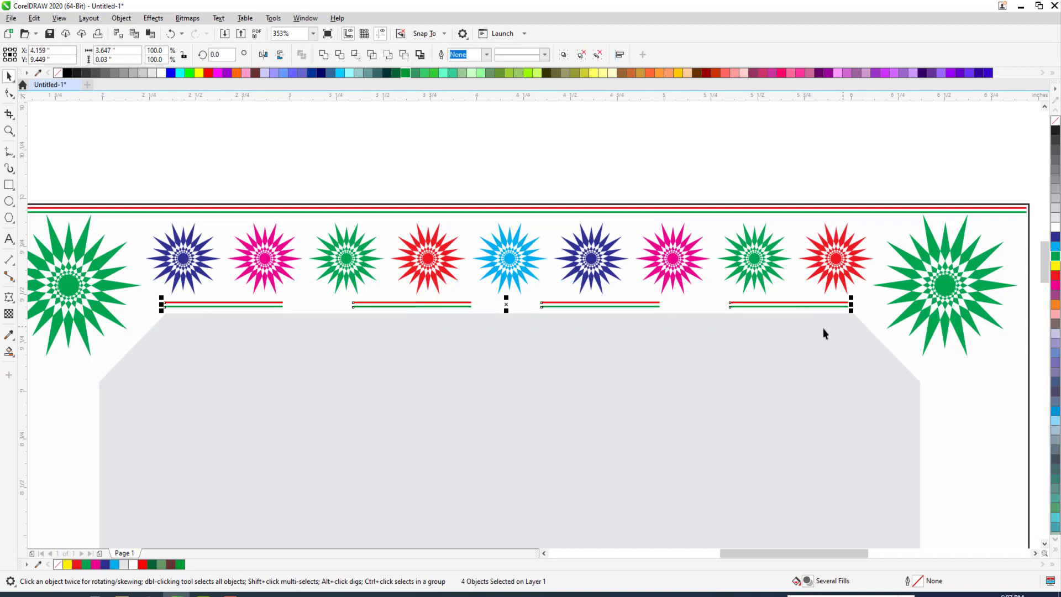
{"action": "left_click", "coordinate": [525, 270]}
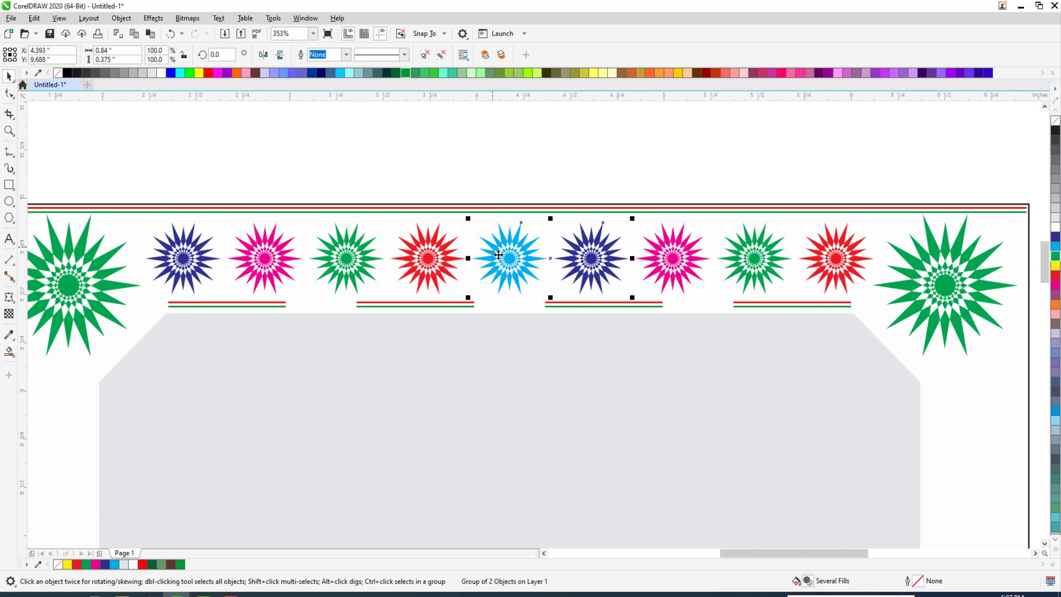
Draw a five-sided polygon about 0.11 in wide, reshape it into a star, and fill it red (#FF0000) with no outline.
{"action": "left_click", "coordinate": [9, 217]}
{"action": "left_click_drag", "start_coordinate": [111, 156], "coordinate": [138, 182]}
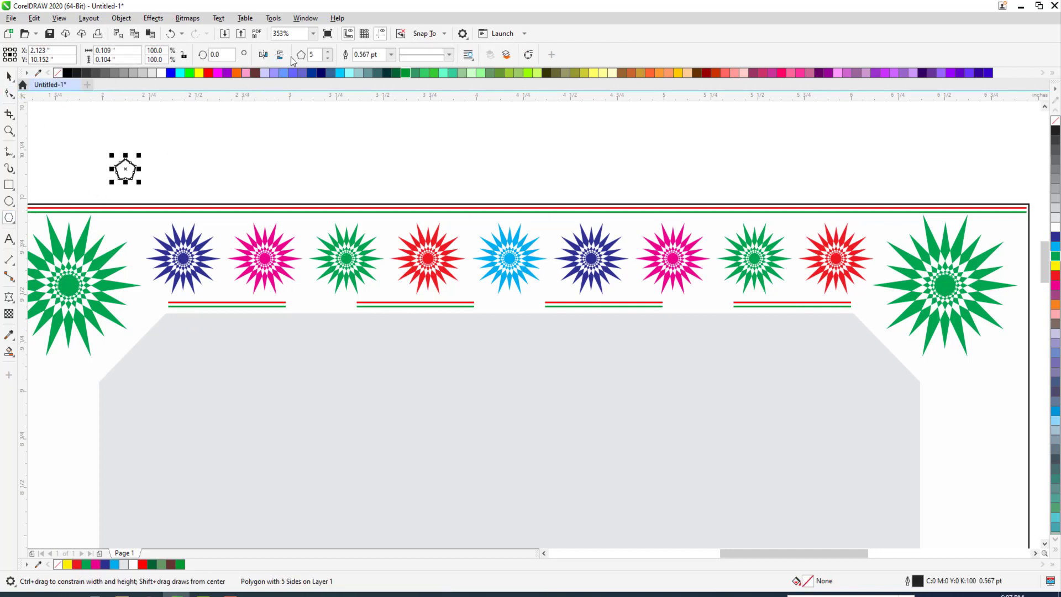
{"action": "key", "text": "F10"}
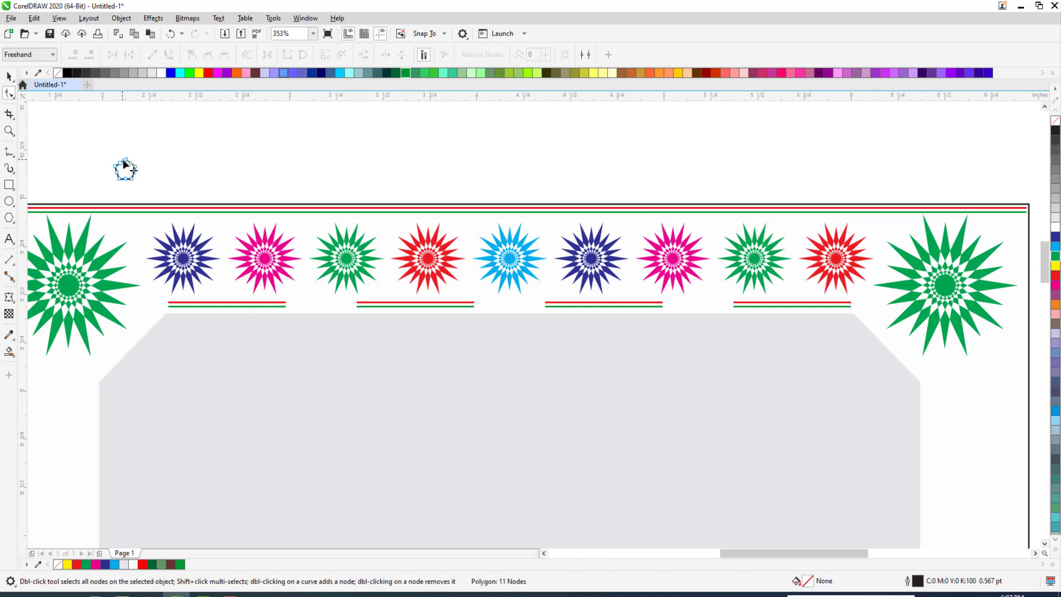
{"action": "left_click_drag", "start_coordinate": [124, 159], "coordinate": [331, 308]}
{"action": "key", "text": "space"}
{"action": "left_click", "coordinate": [209, 73]}
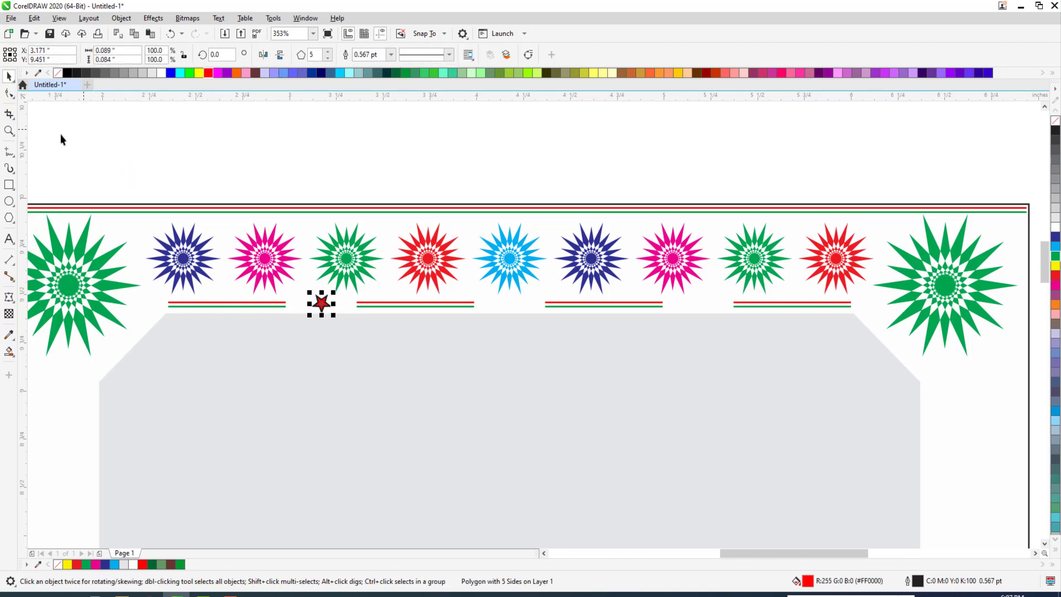
{"action": "right_click", "coordinate": [57, 73]}
{"action": "left_click", "coordinate": [126, 117]}
Shrink the red star to about 0.064 in wide in the first bar gap and align it vertically with the bar segments.
{"action": "left_click_drag", "start_coordinate": [322, 304], "coordinate": [240, 280]}
{"action": "scroll", "coordinate": [316, 307], "scroll_direction": "up", "scroll_amount": 3}
{"action": "left_click_drag", "start_coordinate": [293, 234], "coordinate": [279, 247]}
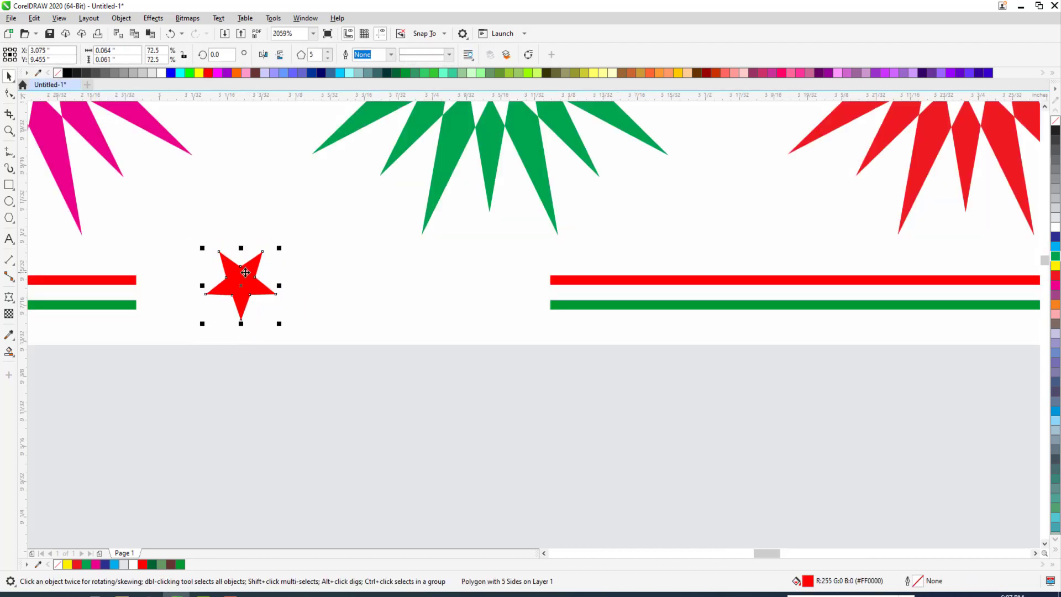
{"action": "left_click_drag", "start_coordinate": [237, 274], "coordinate": [263, 293]}
{"action": "left_click", "coordinate": [130, 281]}
{"action": "left_click", "coordinate": [171, 283], "text": "shift"}
{"action": "key", "text": "e"}
Repeat the red star copy to make a row of five stars filling the first gap between the bar segments.
{"action": "left_click", "coordinate": [189, 287]}
{"action": "key", "text": "ctrl+r"}
{"action": "key", "text": "ctrl+r"}
{"action": "key", "text": "ctrl+r"}
{"action": "scroll", "coordinate": [352, 298], "scroll_direction": "down", "scroll_amount": 3}
{"action": "key", "text": "F2"}
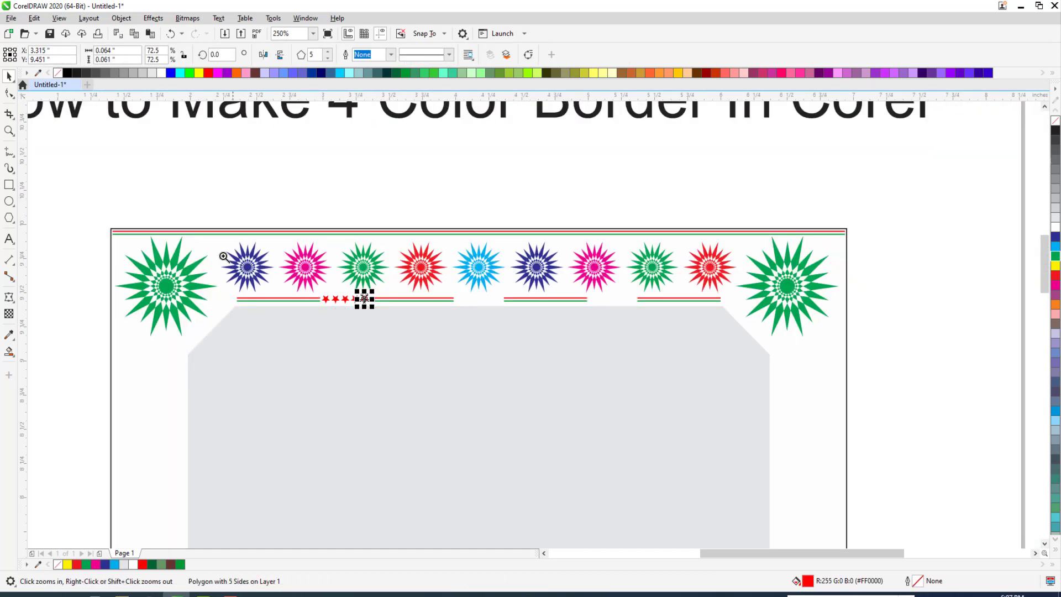
Group the five red stars and copy the group into the other two gaps between the bar segments.
{"action": "left_click_drag", "start_coordinate": [171, 269], "coordinate": [877, 327]}
{"action": "left_click_drag", "start_coordinate": [230, 316], "coordinate": [685, 334]}
{"action": "key", "text": "ctrl+g"}
{"action": "key", "text": "Escape"}
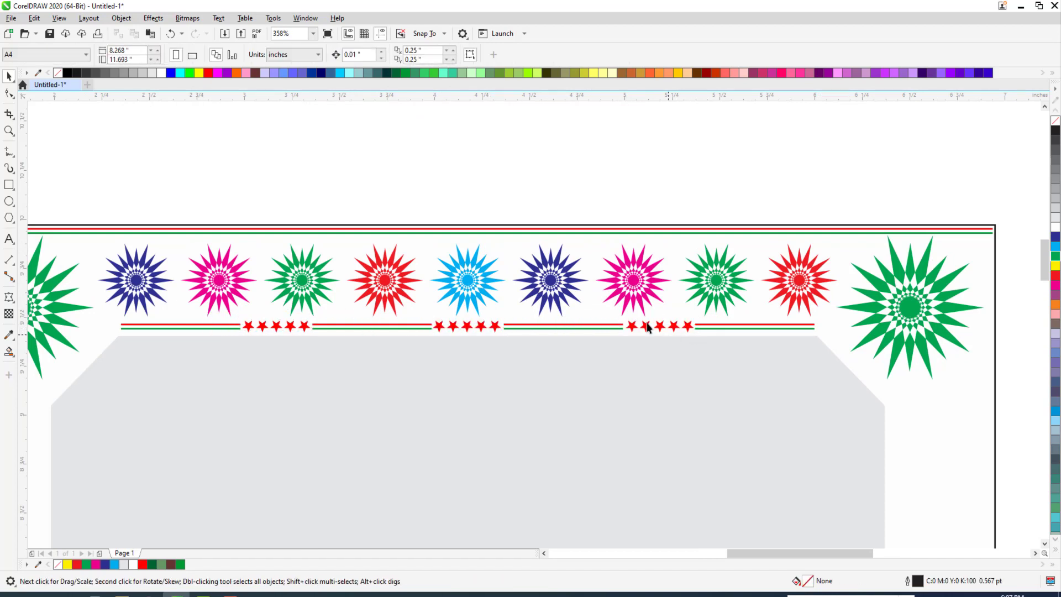
Group the whole top band: corner stars, small stars, long bars, bar segments and red star rows.
{"action": "scroll", "coordinate": [663, 331], "scroll_direction": "down", "scroll_amount": 4}
{"action": "left_click_drag", "start_coordinate": [450, 285], "coordinate": [739, 340]}
{"action": "key", "text": "F2"}
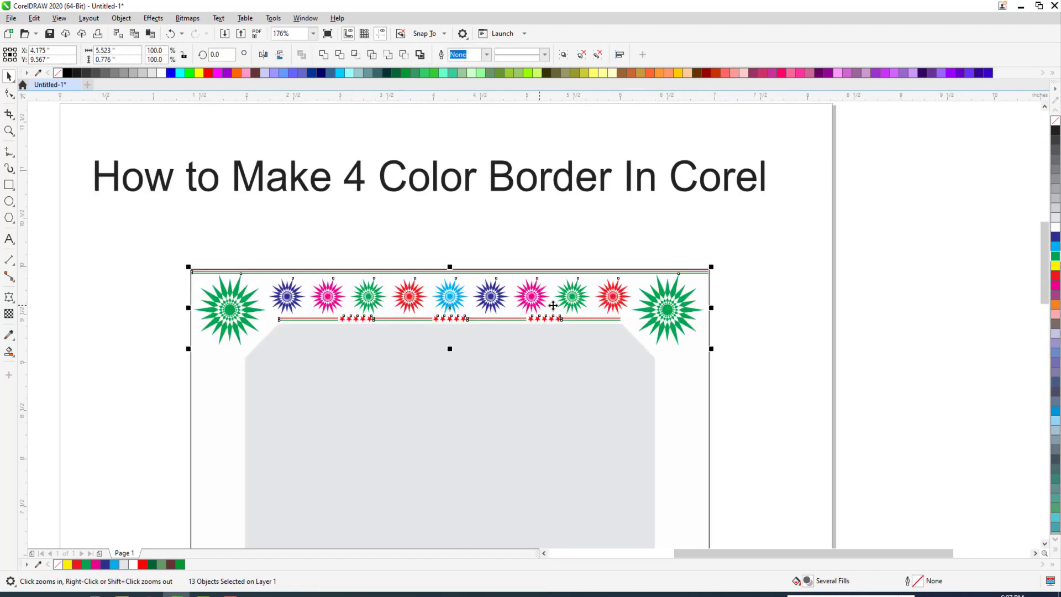
{"action": "key", "text": "Escape"}
{"action": "scroll", "coordinate": [393, 277], "scroll_direction": "down", "scroll_amount": 1}
{"action": "left_click_drag", "start_coordinate": [534, 347], "coordinate": [535, 349]}
{"action": "left_click_drag", "start_coordinate": [222, 237], "coordinate": [654, 349]}
{"action": "key", "text": "ctrl+g"}
Copy the top band straight down over the panel and mirror the copy vertically.
{"action": "scroll", "coordinate": [572, 308], "scroll_direction": "down", "scroll_amount": 1}
{"action": "left_click_drag", "start_coordinate": [560, 300], "coordinate": [561, 398]}
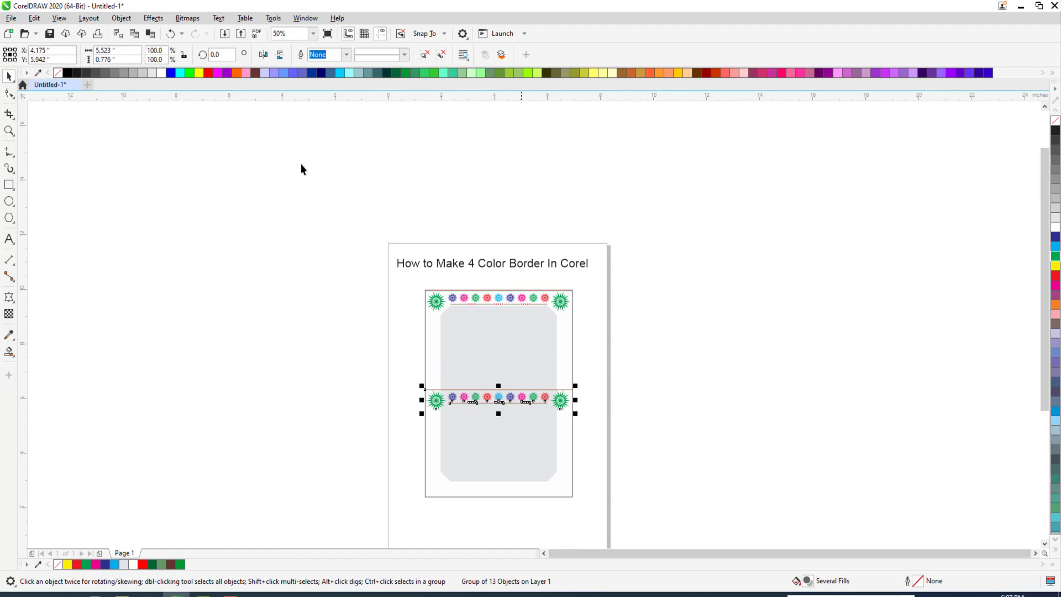
{"action": "left_click", "coordinate": [279, 55]}
Align the mirrored band with the bottom edge of the frame.
{"action": "key", "text": "F2"}
{"action": "left_click_drag", "start_coordinate": [395, 386], "coordinate": [680, 517]}
{"action": "left_click", "coordinate": [575, 456], "text": "shift"}
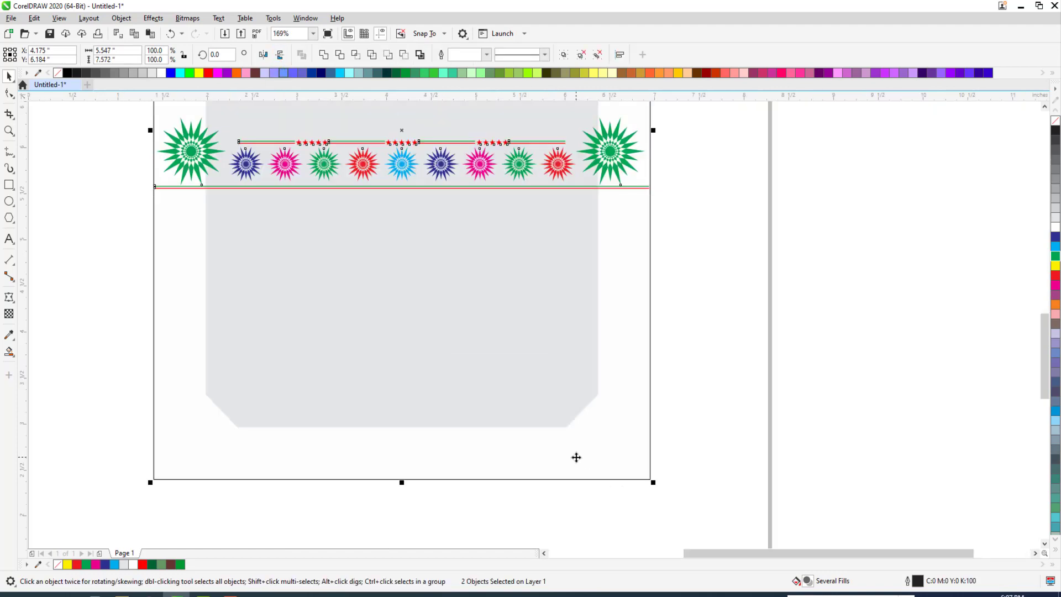
{"action": "key", "text": "b"}
{"action": "key", "text": "Escape"}
{"action": "scroll", "coordinate": [590, 448], "scroll_direction": "down", "scroll_amount": 4}
{"action": "scroll", "coordinate": [479, 152], "scroll_direction": "up", "scroll_amount": 2}
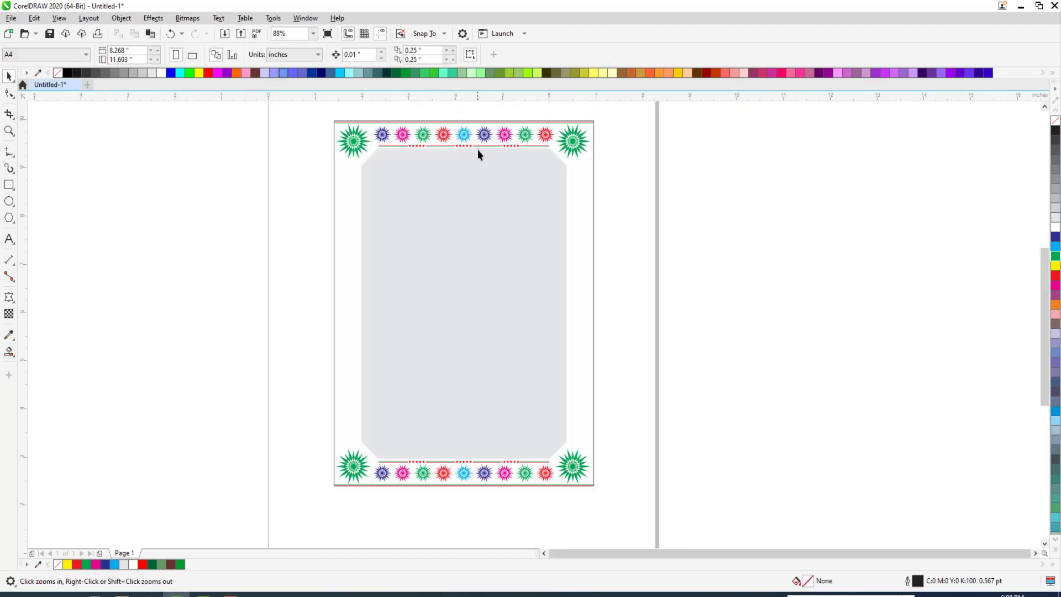
Ungroup the top band and select its long red and green bar pair.
{"action": "left_click", "coordinate": [494, 139]}
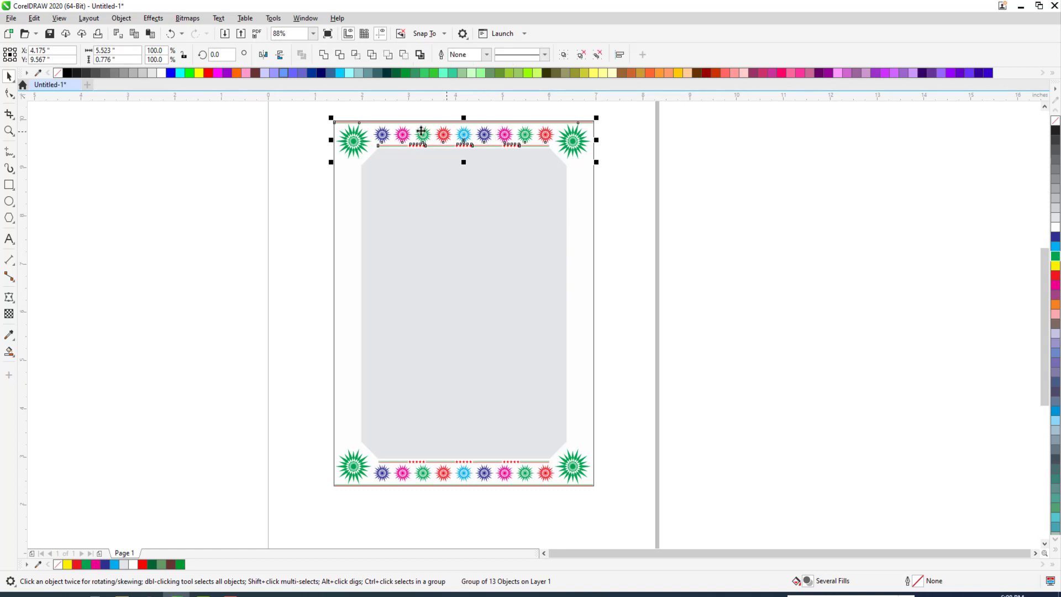
{"action": "left_click", "coordinate": [349, 115]}
{"action": "left_click", "coordinate": [351, 122]}
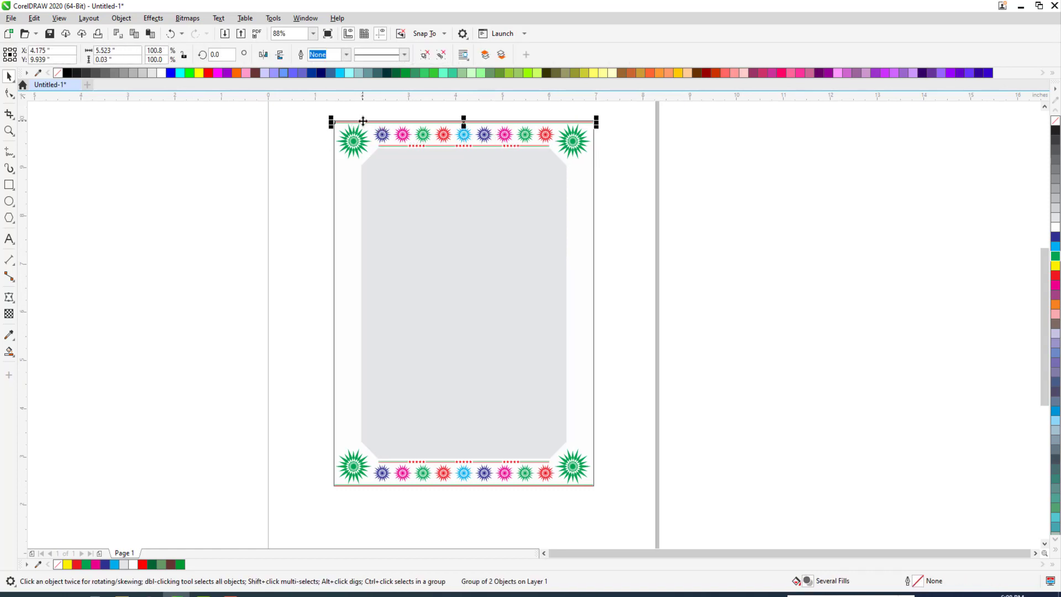
Copy the long bar pair onto the panel, rotate the copy to 270 degrees, and centre it vertically in the frame.
{"action": "left_click_drag", "start_coordinate": [468, 121], "coordinate": [468, 194]}
{"action": "left_click", "coordinate": [585, 195]}
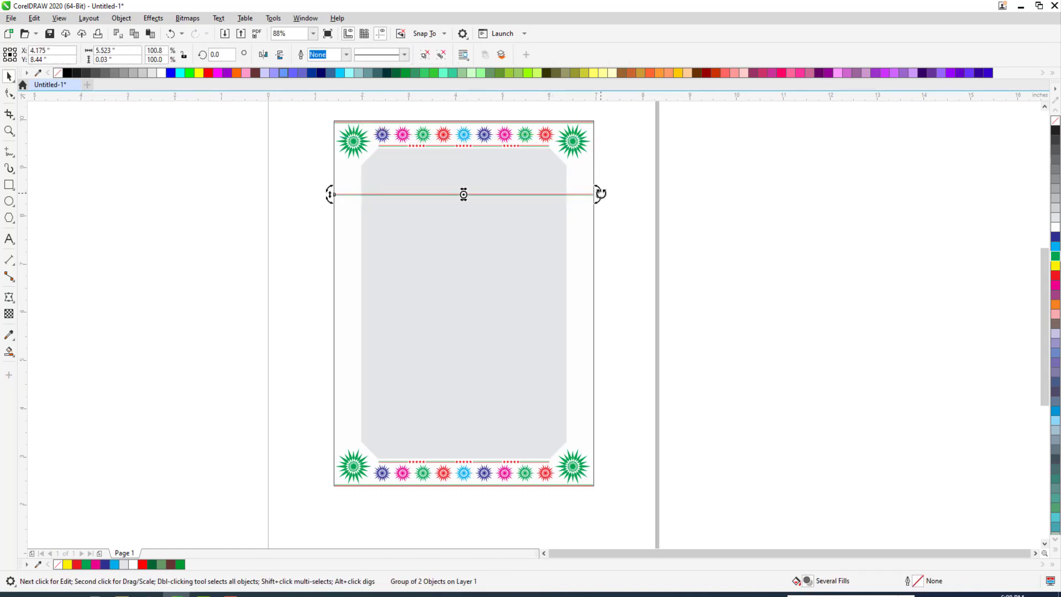
{"action": "left_click_drag", "start_coordinate": [599, 198], "coordinate": [464, 293]}
{"action": "left_click", "coordinate": [575, 235], "text": "shift"}
{"action": "key", "text": "e"}
Fill the grey chamfered panel with green.
{"action": "left_click", "coordinate": [561, 224]}
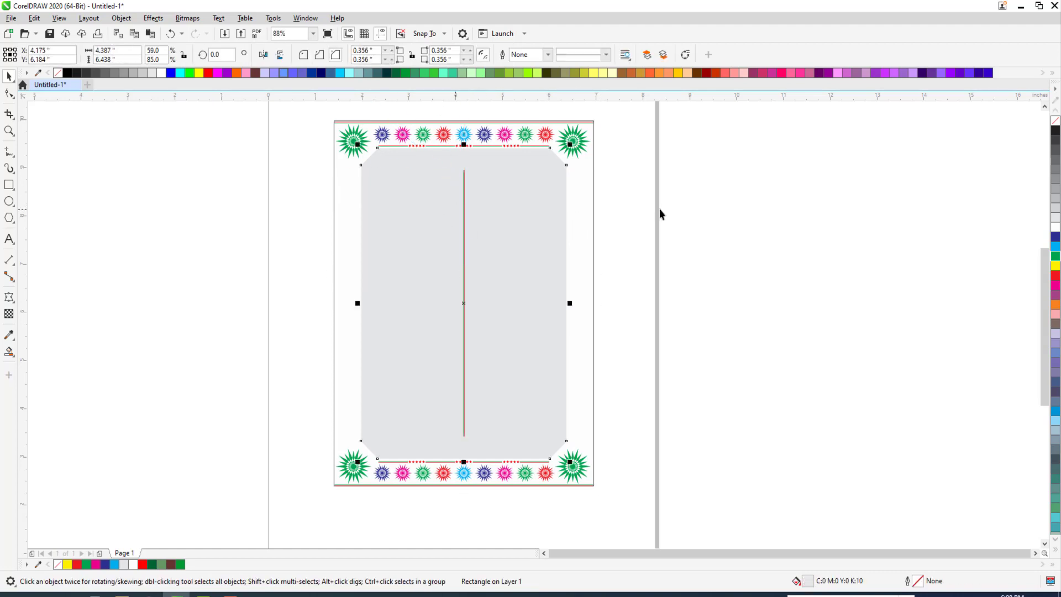
{"action": "left_click", "coordinate": [1055, 257]}
Align the vertical bar pair with the right edge of the frame.
{"action": "left_click", "coordinate": [464, 177]}
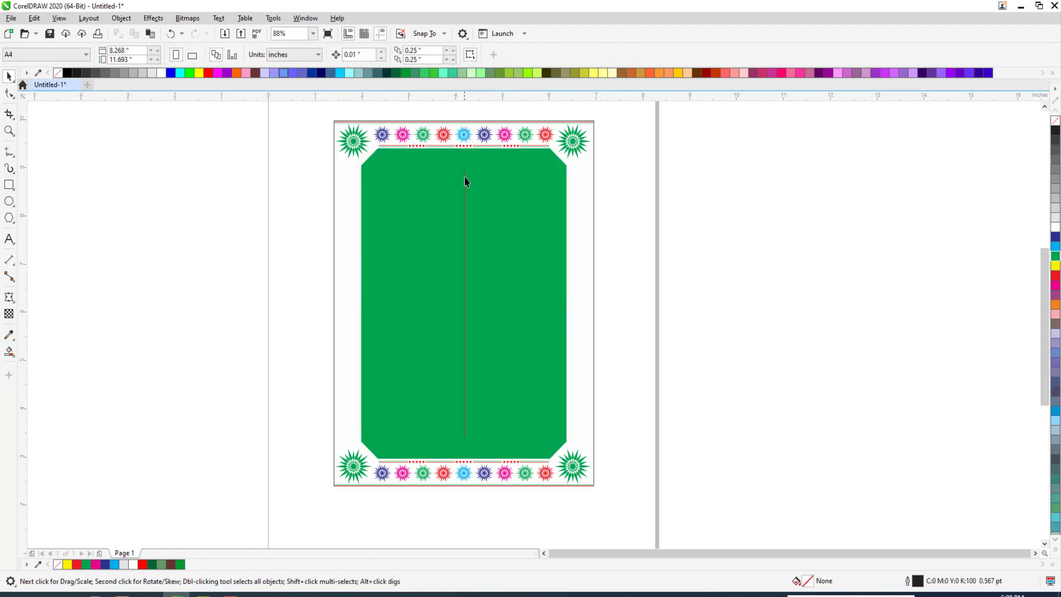
{"action": "left_click", "coordinate": [592, 182], "text": "shift"}
{"action": "key", "text": "r"}
{"action": "key", "text": "Escape"}
Lengthen the vertical bar pair to about 7.48 in and align its right side with the end of the top bars.
{"action": "left_click", "coordinate": [592, 177]}
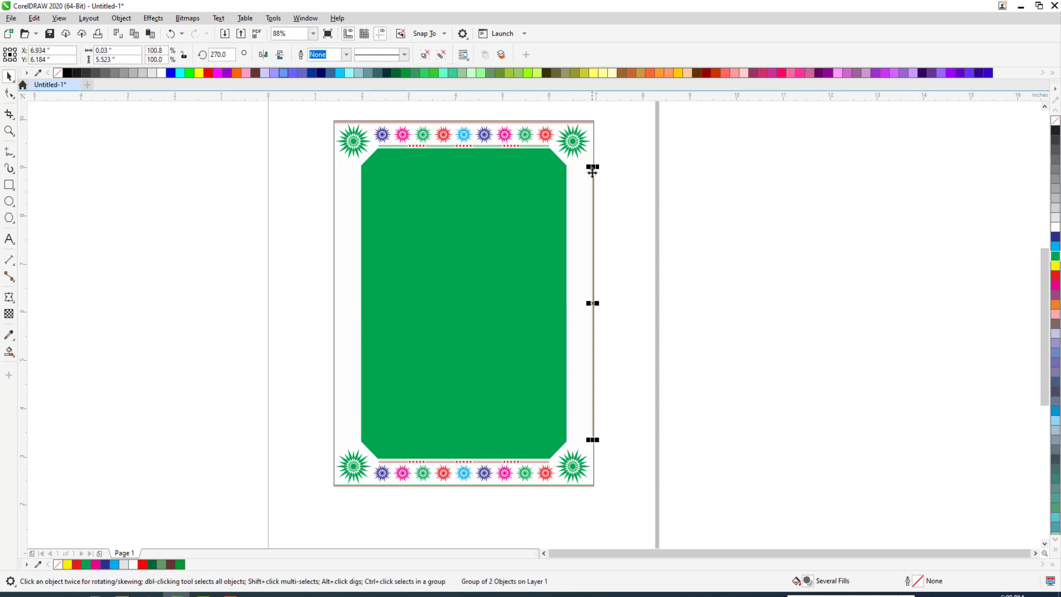
{"action": "mouse_move", "coordinate": [592, 168]}
{"action": "left_mouse_down"}
{"action": "mouse_move", "coordinate": [593, 125]}
{"action": "mouse_move", "coordinate": [604, 165]}
{"action": "left_mouse_up"}
{"action": "key", "text": "F2"}
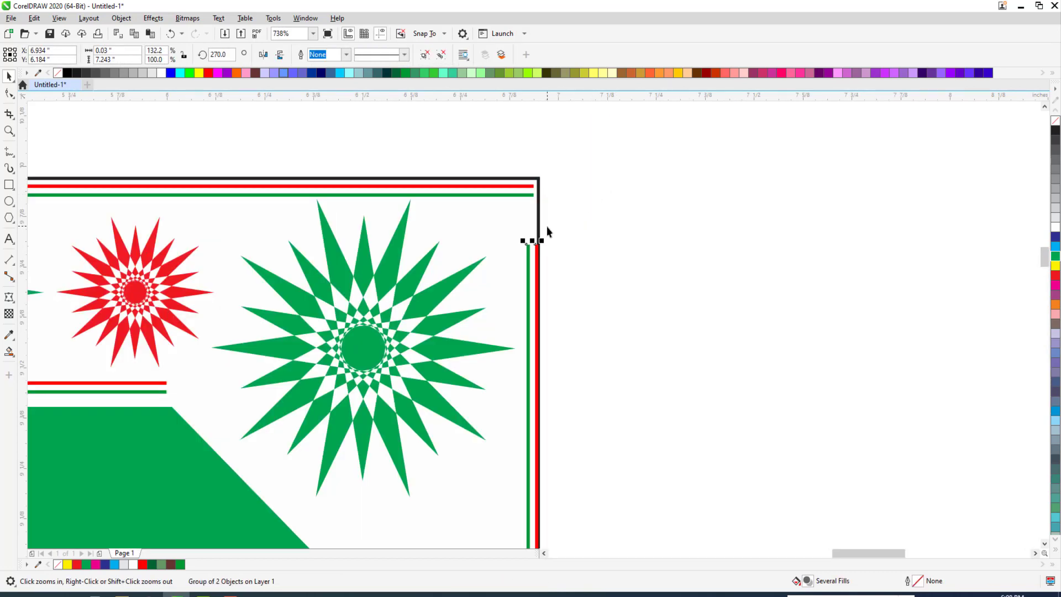
{"action": "mouse_move", "coordinate": [535, 229]}
{"action": "left_mouse_down"}
{"action": "mouse_move", "coordinate": [533, 198]}
{"action": "mouse_move", "coordinate": [482, 243]}
{"action": "mouse_move", "coordinate": [529, 229]}
{"action": "left_mouse_up"}
{"action": "left_click", "coordinate": [530, 194], "text": "shift"}
{"action": "key", "text": "r"}
{"action": "key", "text": "Escape"}
Extend the vertical bar pair's upper end to the outer edge of the top red bar, making it about 7.51 in long.
{"action": "left_click", "coordinate": [530, 210]}
{"action": "key", "text": "z"}
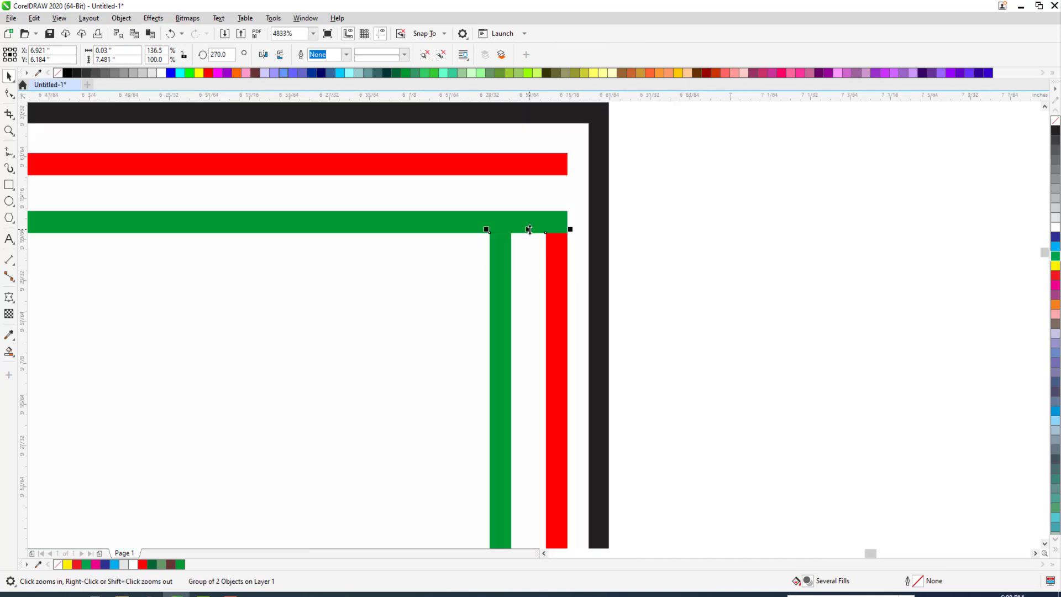
{"action": "scroll", "coordinate": [529, 230], "scroll_direction": "down", "scroll_amount": 2}
{"action": "scroll", "coordinate": [520, 230], "scroll_direction": "down", "scroll_amount": 2}
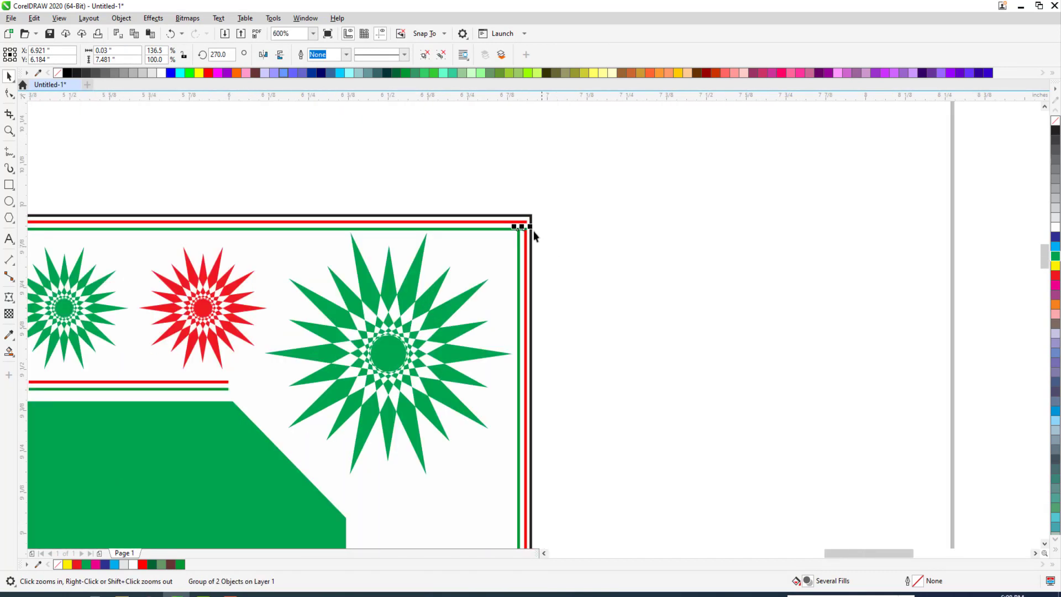
{"action": "left_click_drag", "start_coordinate": [506, 228], "coordinate": [545, 200]}
{"action": "left_click", "coordinate": [543, 279], "text": "ctrl"}
{"action": "key", "text": "Escape"}
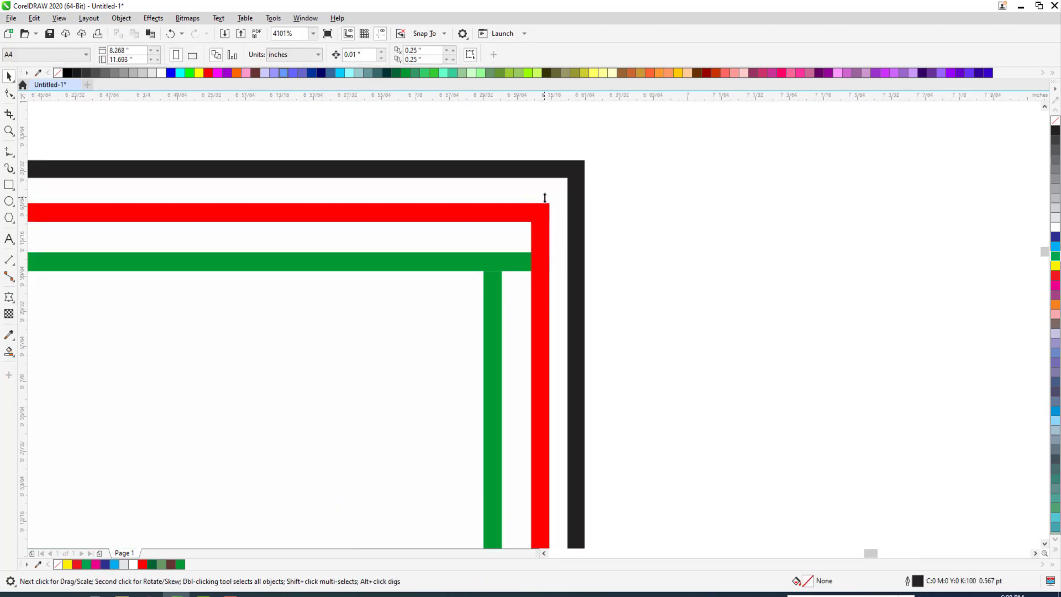
Remove the black outline from the outer frame rectangle.
{"action": "scroll", "coordinate": [573, 260], "scroll_direction": "down", "scroll_amount": 6}
{"action": "scroll", "coordinate": [572, 261], "scroll_direction": "down", "scroll_amount": 6}
{"action": "left_click_drag", "start_coordinate": [326, 243], "coordinate": [664, 508]}
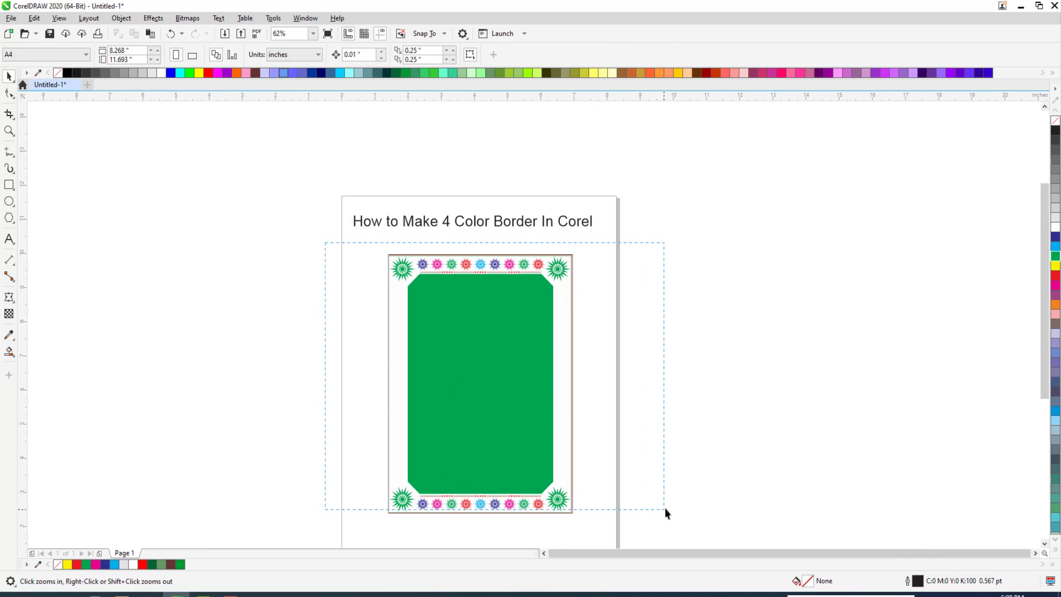
{"action": "left_click", "coordinate": [652, 198]}
{"action": "right_click", "coordinate": [1054, 121]}
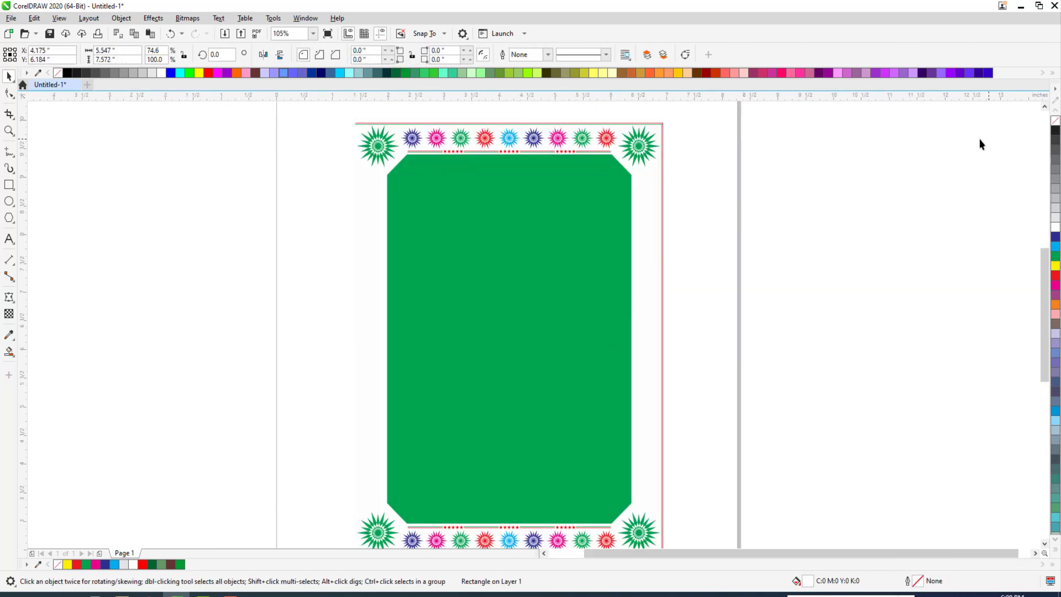
{"action": "key", "text": "Escape"}
{"action": "scroll", "coordinate": [641, 201], "scroll_direction": "down", "scroll_amount": 2}
{"action": "key", "text": "F2"}
{"action": "left_click_drag", "start_coordinate": [420, 157], "coordinate": [714, 404]}
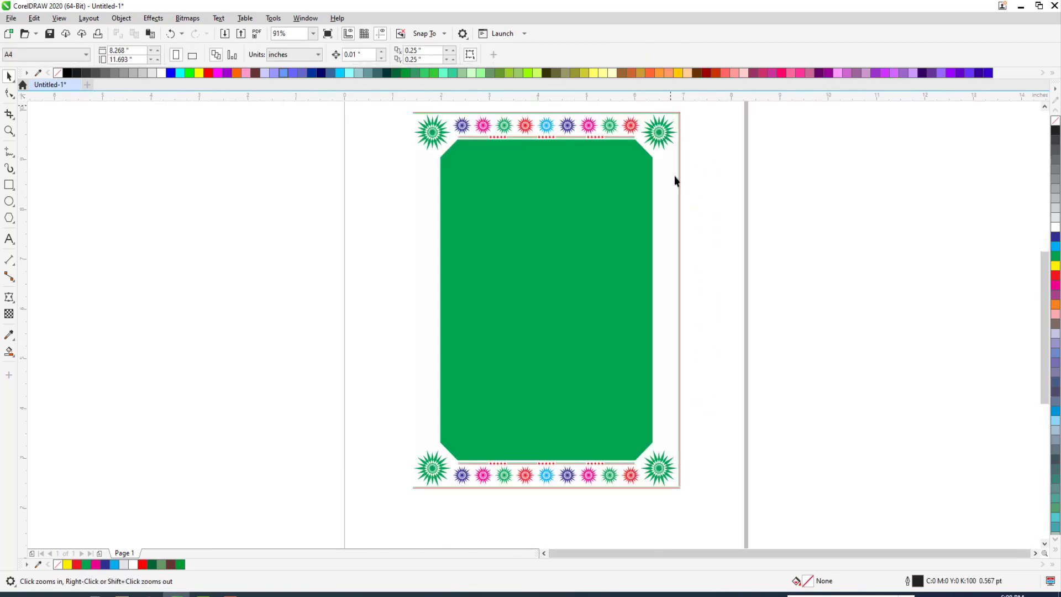
{"action": "left_click_drag", "start_coordinate": [724, 491], "coordinate": [724, 489]}
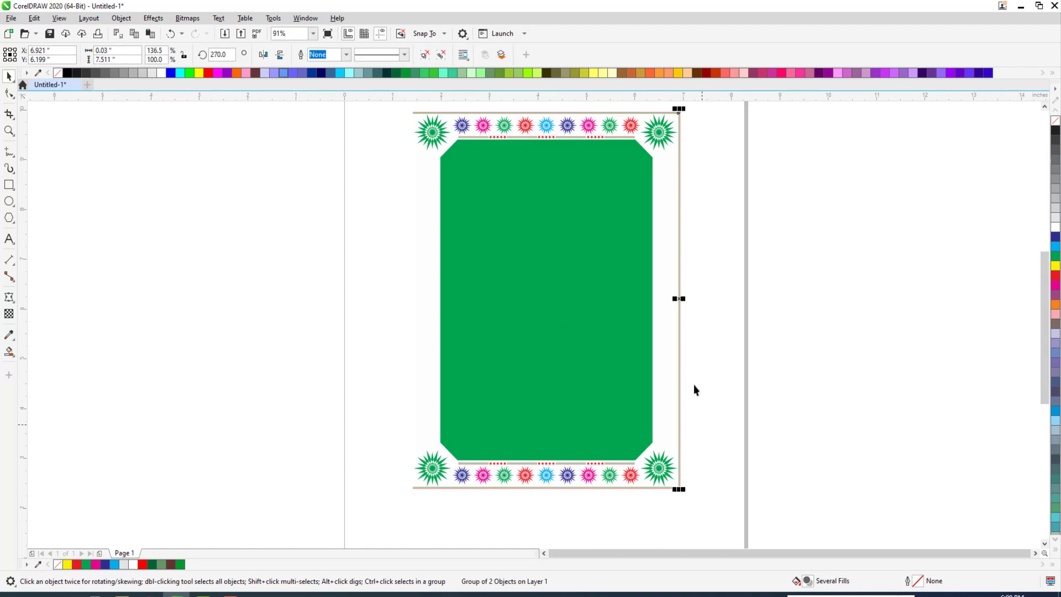
Copy the top row of nine small coloured stars down onto the green panel and group the copies.
{"action": "left_click", "coordinate": [611, 127]}
{"action": "left_click", "coordinate": [628, 126]}
{"action": "left_click", "coordinate": [612, 126], "text": "shift"}
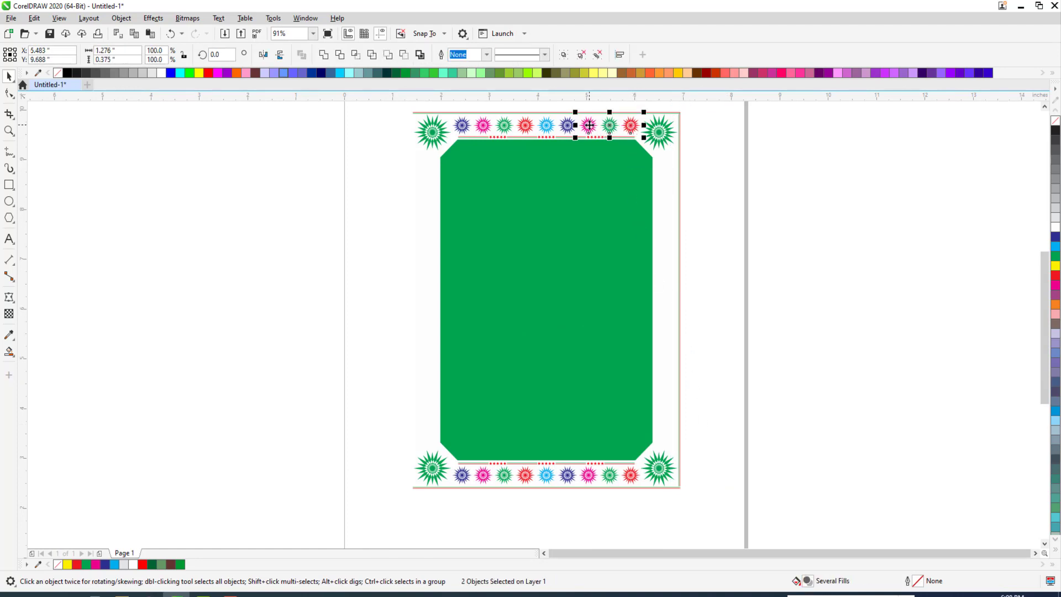
{"action": "left_click", "coordinate": [612, 126], "text": "shift"}
{"action": "left_click", "coordinate": [506, 125]}
{"action": "left_click", "coordinate": [467, 128]}
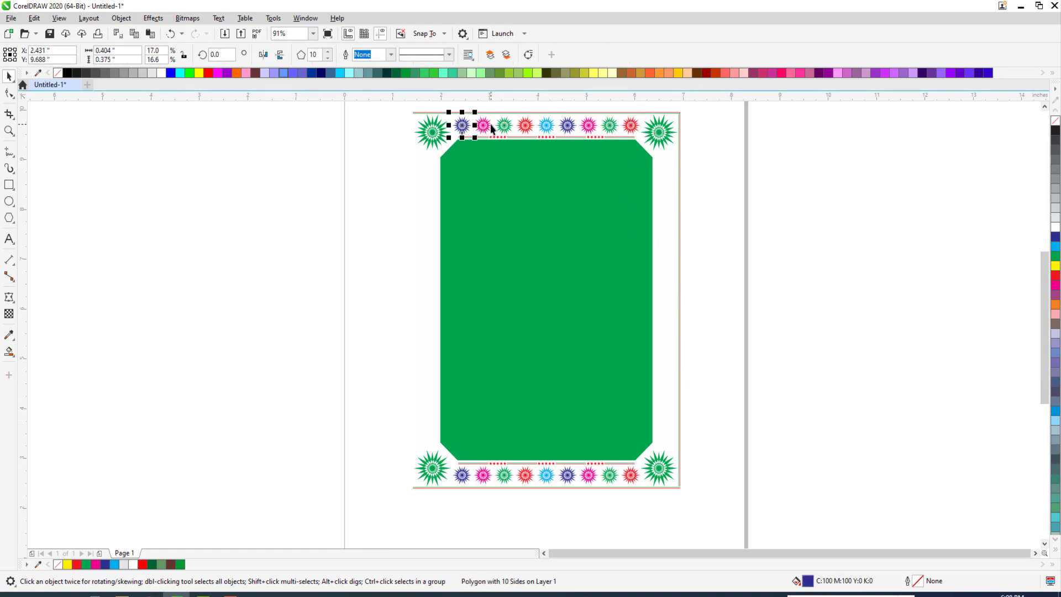
{"action": "left_click", "coordinate": [483, 126], "text": "shift"}
{"action": "left_click", "coordinate": [525, 126], "text": "shift"}
{"action": "left_click", "coordinate": [568, 126], "text": "shift"}
{"action": "left_click", "coordinate": [615, 126], "text": "shift"}
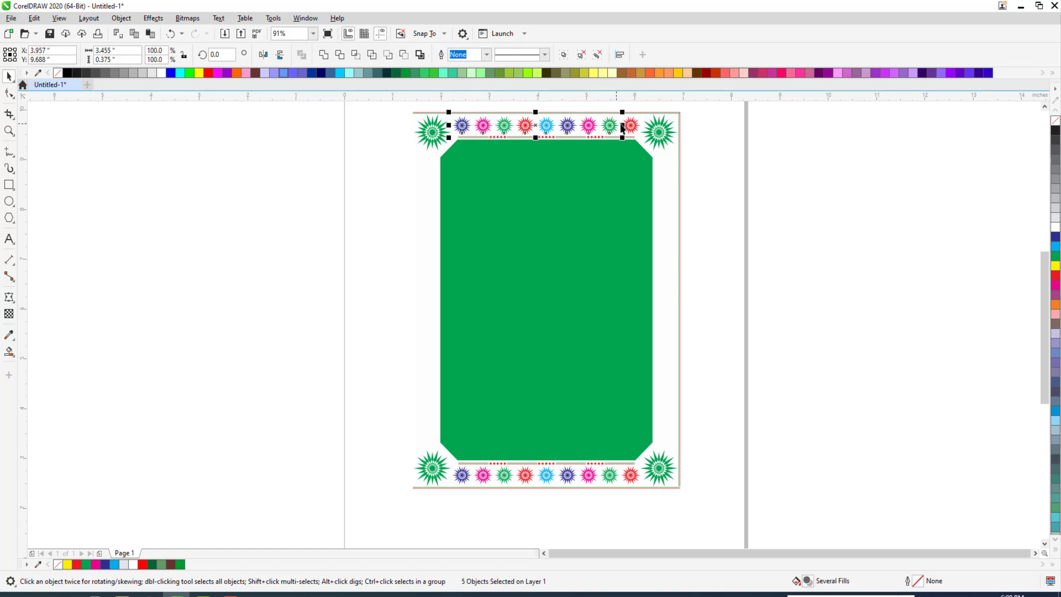
{"action": "left_click", "coordinate": [634, 125], "text": "shift"}
{"action": "left_click_drag", "start_coordinate": [630, 125], "coordinate": [558, 281]}
{"action": "right_click", "coordinate": [631, 213]}
{"action": "key", "text": "ctrl+g"}
Rotate the copied star row to 270 degrees and move it into the margin between the panel and the vertical bars.
{"action": "left_click", "coordinate": [631, 213]}
{"action": "left_click_drag", "start_coordinate": [547, 243], "coordinate": [668, 286]}
{"action": "scroll", "coordinate": [680, 260], "scroll_direction": "down", "scroll_amount": 2}
{"action": "key", "text": "F2"}
{"action": "left_click_drag", "start_coordinate": [622, 192], "coordinate": [719, 273]}
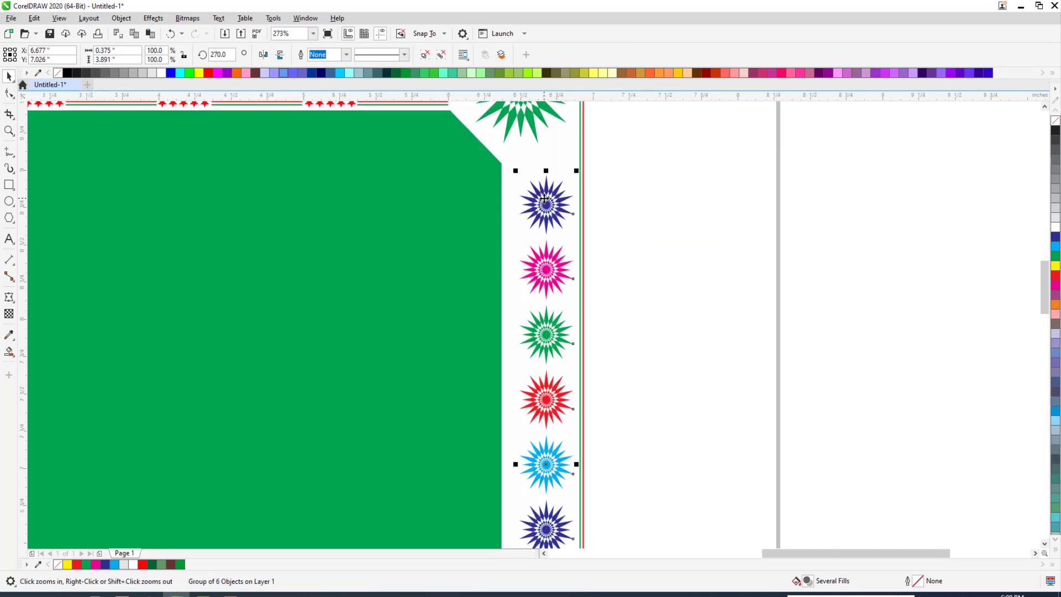
Position the star column just below the upper corner star, between the green panel and the vertical bars.
{"action": "left_click", "coordinate": [552, 113], "text": "shift"}
{"action": "key", "text": "r"}
{"action": "key", "text": "Escape"}
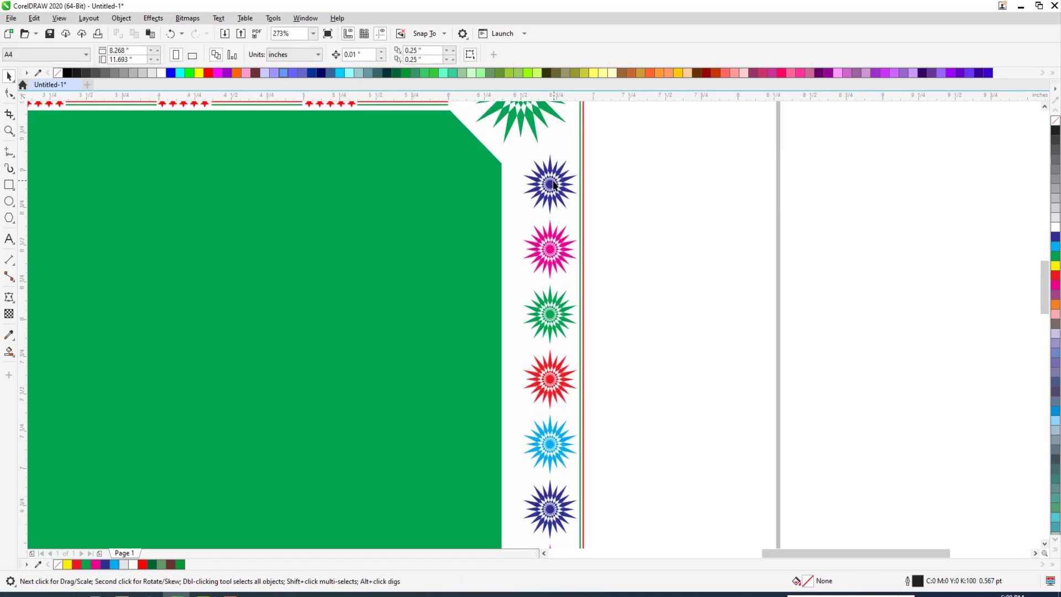
{"action": "left_click_drag", "start_coordinate": [550, 182], "coordinate": [547, 176]}
Ungroup the column of small stars in the right margin.
{"action": "scroll", "coordinate": [537, 277], "scroll_direction": "down", "scroll_amount": 6}
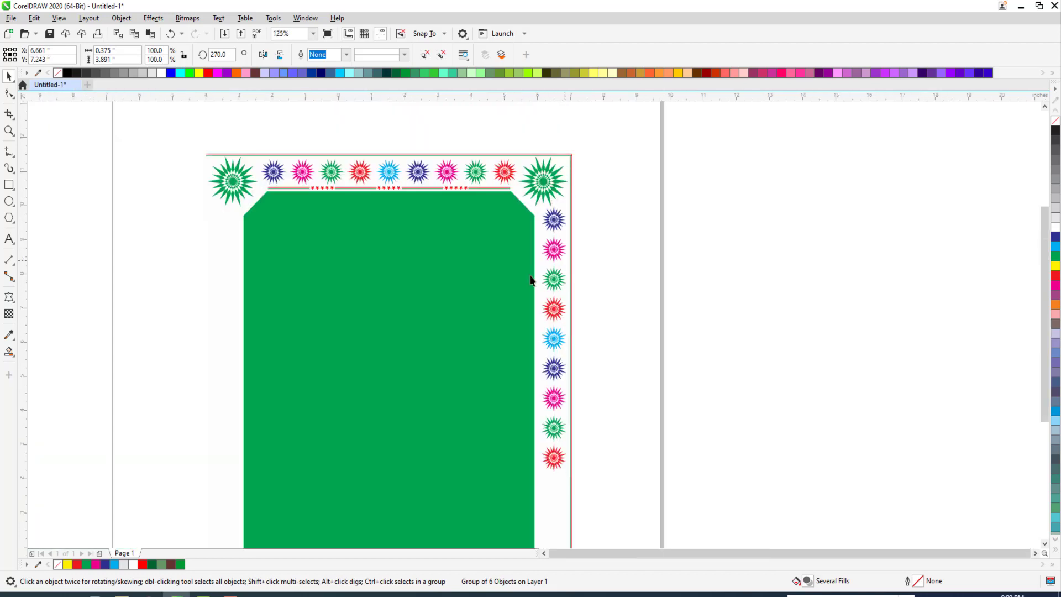
{"action": "key", "text": "F2"}
{"action": "scroll", "coordinate": [581, 337], "scroll_direction": "up", "scroll_amount": 3}
{"action": "key", "text": "ctrl+u"}
{"action": "key", "text": "Escape"}
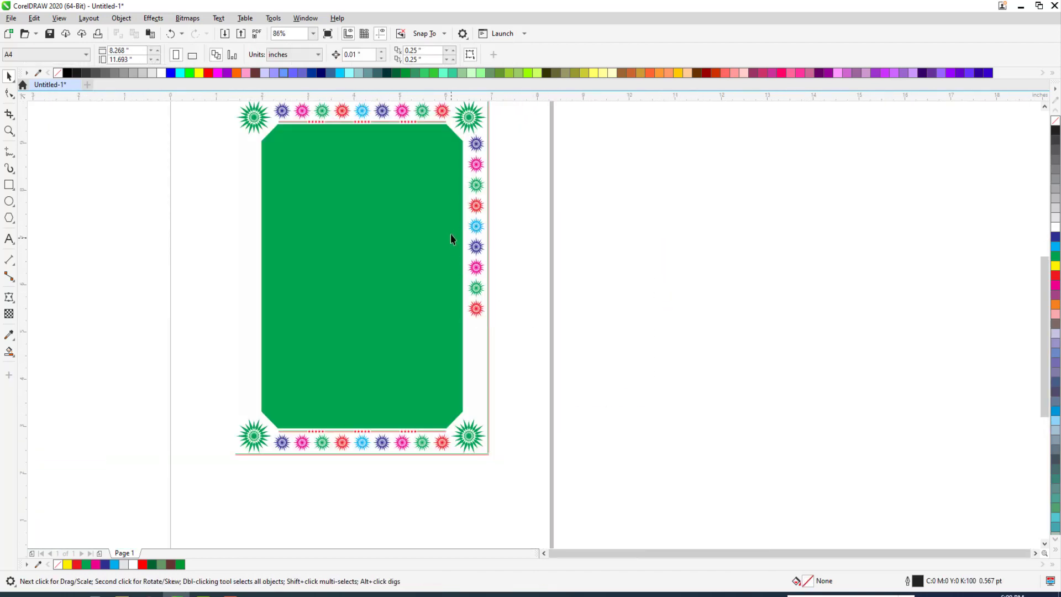
Group the bottom four small stars of the right-hand column and place a copy directly below to extend the column.
{"action": "left_click_drag", "start_coordinate": [514, 332], "coordinate": [516, 347]}
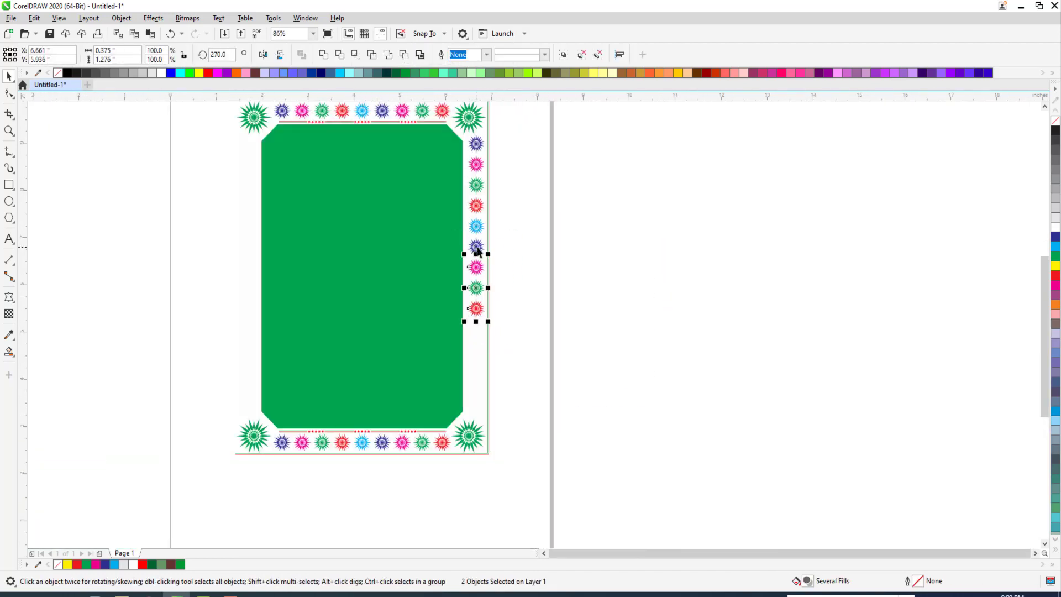
{"action": "key", "text": "ctrl+g"}
{"action": "left_click_drag", "start_coordinate": [475, 254], "coordinate": [475, 338]}
{"action": "right_click", "coordinate": [476, 338]}
{"action": "key", "text": "F2"}
{"action": "left_click_drag", "start_coordinate": [384, 259], "coordinate": [584, 409]}
{"action": "mouse_move", "coordinate": [512, 314]}
{"action": "left_mouse_down"}
{"action": "mouse_move", "coordinate": [513, 329]}
{"action": "mouse_move", "coordinate": [513, 307]}
{"action": "left_mouse_up"}
Group the extended right-hand star column and scale it to 105.7 percent, centred vertically on the frame.
{"action": "scroll", "coordinate": [515, 312], "scroll_direction": "down", "scroll_amount": 8}
{"action": "left_click_drag", "start_coordinate": [516, 164], "coordinate": [525, 177]}
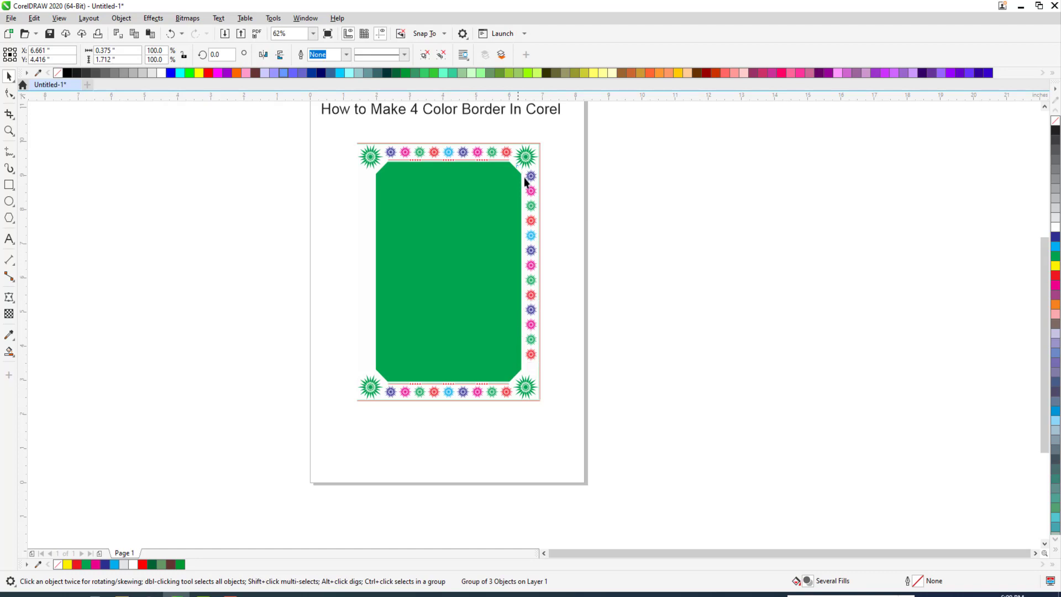
{"action": "left_click_drag", "start_coordinate": [562, 367], "coordinate": [562, 367]}
{"action": "key", "text": "ctrl+g"}
{"action": "left_click", "coordinate": [539, 373], "text": "shift"}
{"action": "key", "text": "e"}
{"action": "key", "text": "Escape"}
Try to right-align the upper corner star with the right-hand star column, and undo the alignment.
{"action": "left_click", "coordinate": [531, 188]}
{"action": "key", "text": "F2"}
{"action": "left_click_drag", "start_coordinate": [378, 143], "coordinate": [653, 233]}
{"action": "left_click", "coordinate": [691, 194], "text": "shift"}
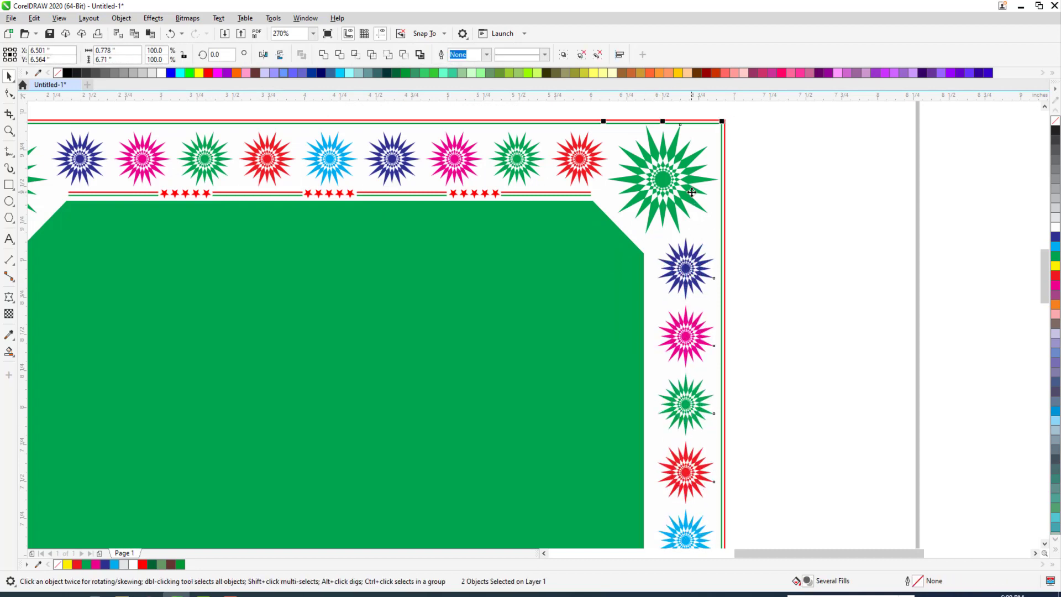
{"action": "key", "text": "r"}
{"action": "key", "text": "Escape"}
{"action": "key", "text": "ctrl+z"}
{"action": "key", "text": "Escape"}
Try moving the right-hand star column onto the opposite side of the green panel, and undo the move.
{"action": "scroll", "coordinate": [682, 264], "scroll_direction": "down", "scroll_amount": 3}
{"action": "key", "text": "F2"}
{"action": "left_click_drag", "start_coordinate": [437, 213], "coordinate": [862, 526]}
{"action": "left_click_drag", "start_coordinate": [583, 173], "coordinate": [384, 189]}
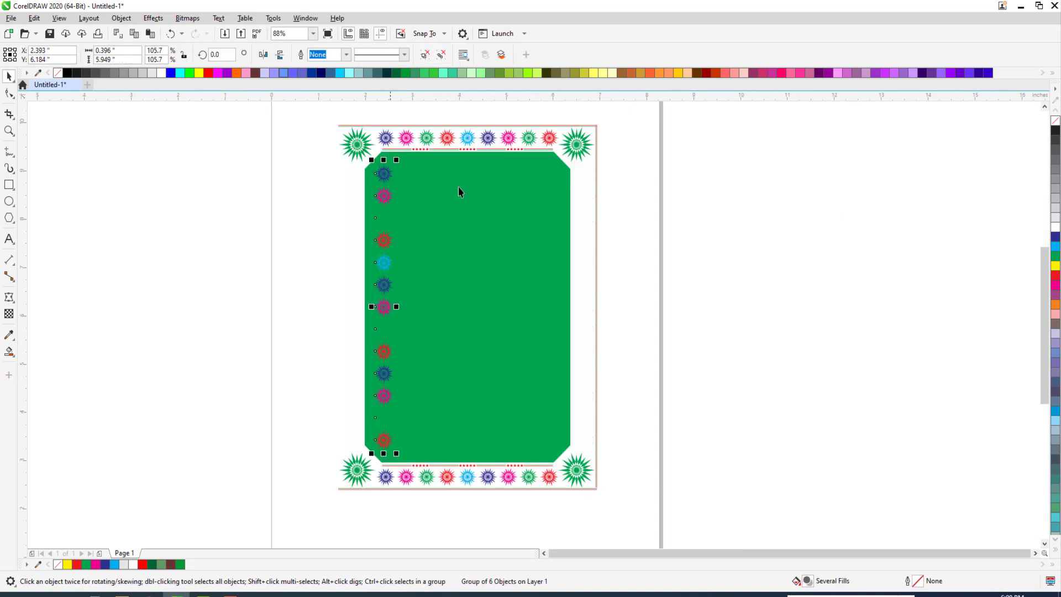
{"action": "key", "text": "ctrl+z"}
Group the right-hand star column together with its vertical bars.
{"action": "left_click_drag", "start_coordinate": [568, 112], "coordinate": [634, 423]}
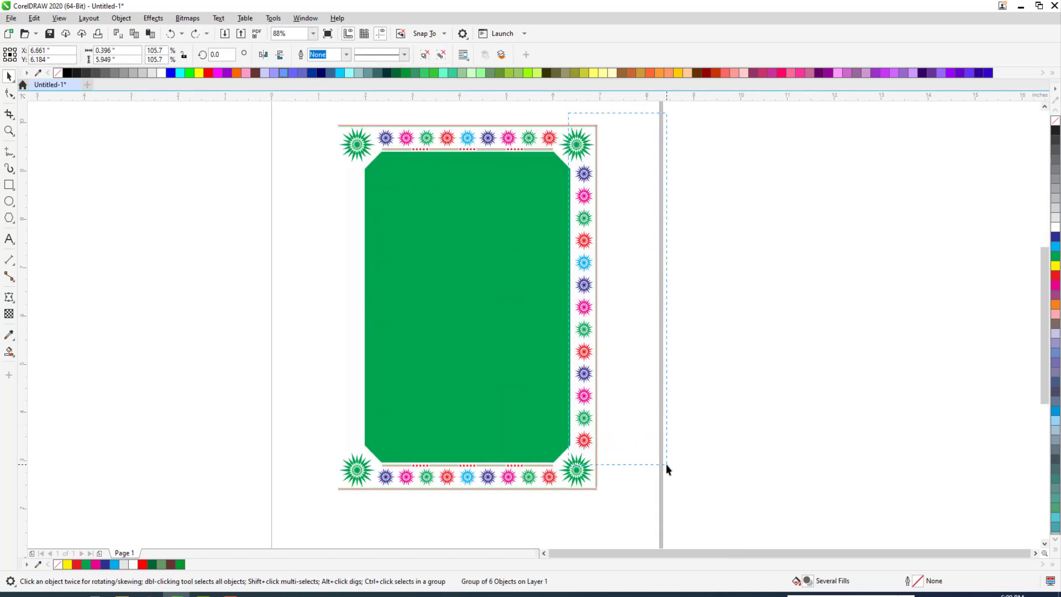
{"action": "left_click_drag", "start_coordinate": [667, 468], "coordinate": [667, 468]}
{"action": "left_click", "coordinate": [598, 337]}
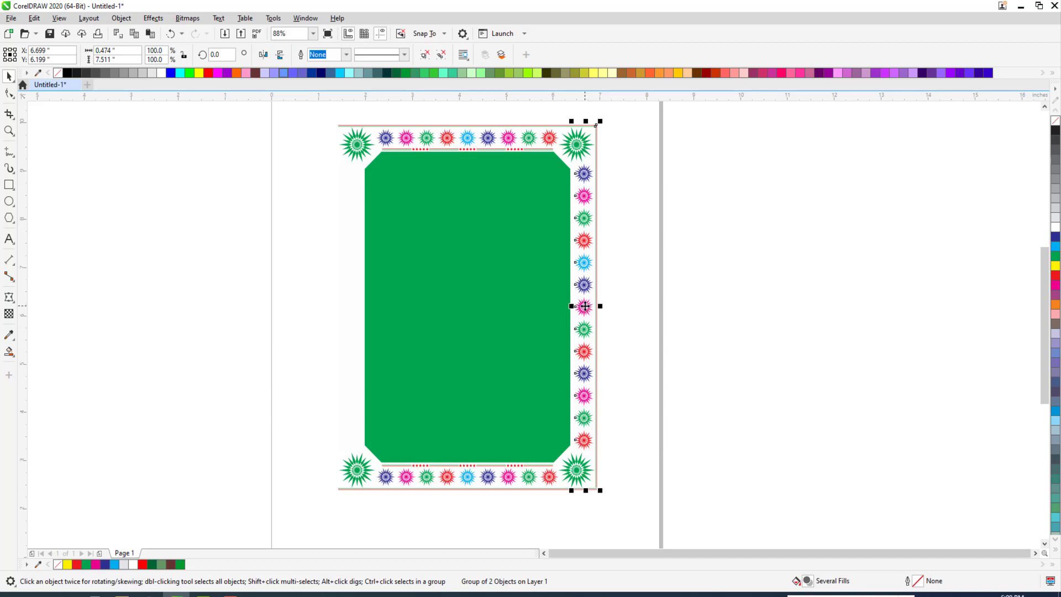
Duplicate the star column and bars group and align the duplicate to the frame's left edge.
{"action": "left_click_drag", "start_coordinate": [585, 306], "coordinate": [626, 307]}
{"action": "key", "text": "ctrl+z"}
{"action": "key", "text": "ctrl+v"}
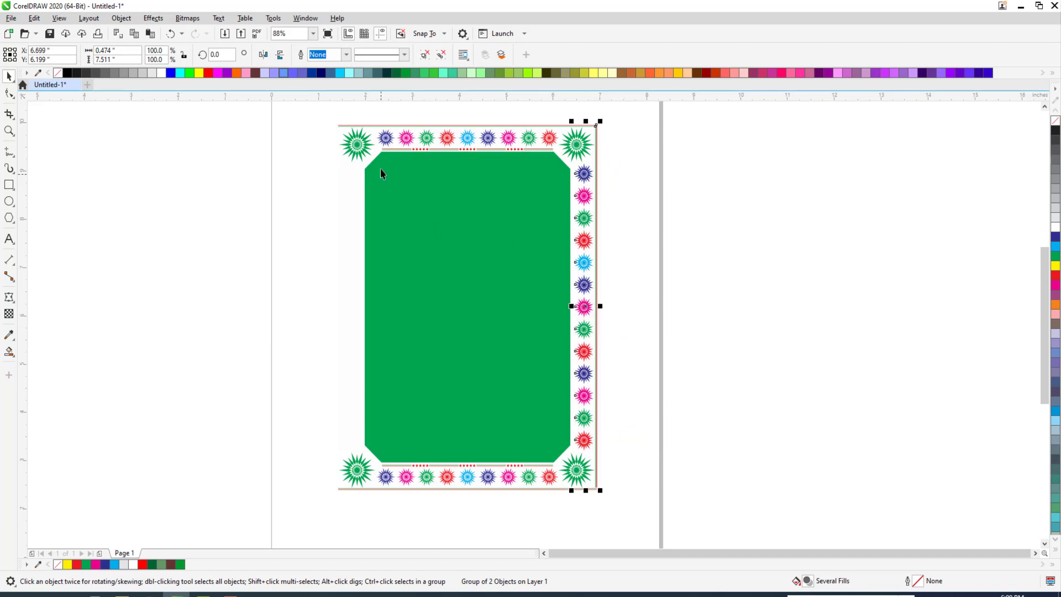
{"action": "left_click", "coordinate": [342, 126], "text": "shift"}
{"action": "key", "text": "l"}
{"action": "left_click", "coordinate": [343, 171]}
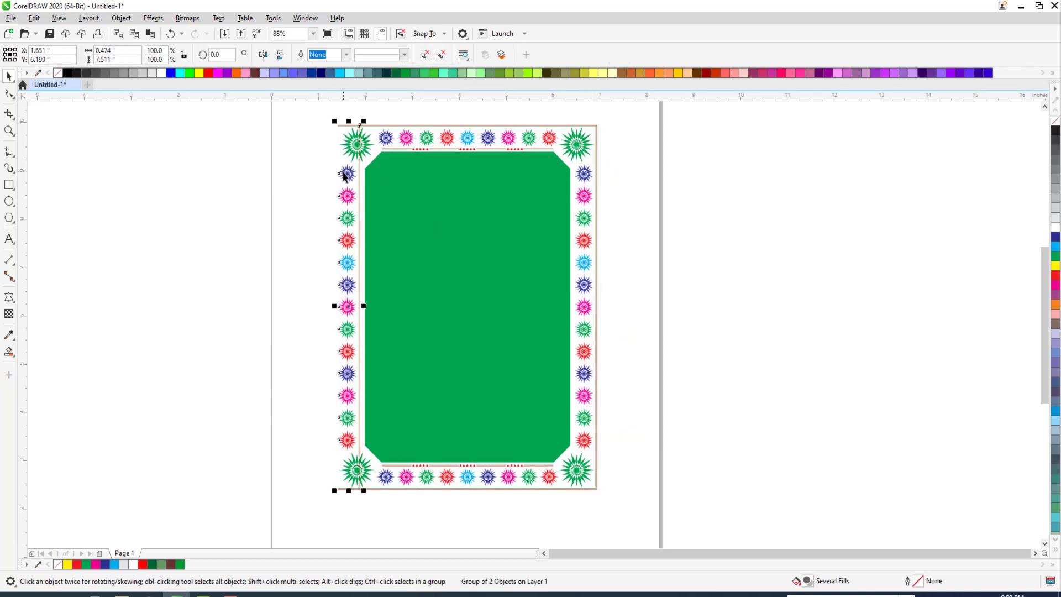
Mirror the left-hand column group horizontally so its bars lie on the frame's outer edge, and align it with the background rectangle.
{"action": "left_click", "coordinate": [264, 55]}
{"action": "left_click", "coordinate": [306, 155]}
{"action": "left_click", "coordinate": [350, 173]}
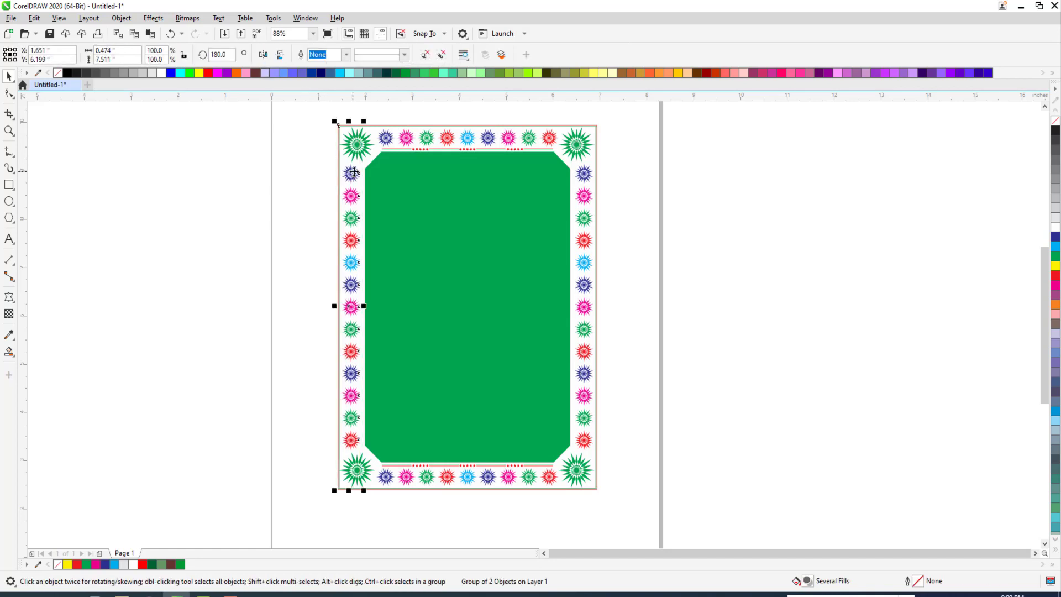
{"action": "left_click", "coordinate": [364, 163], "text": "shift"}
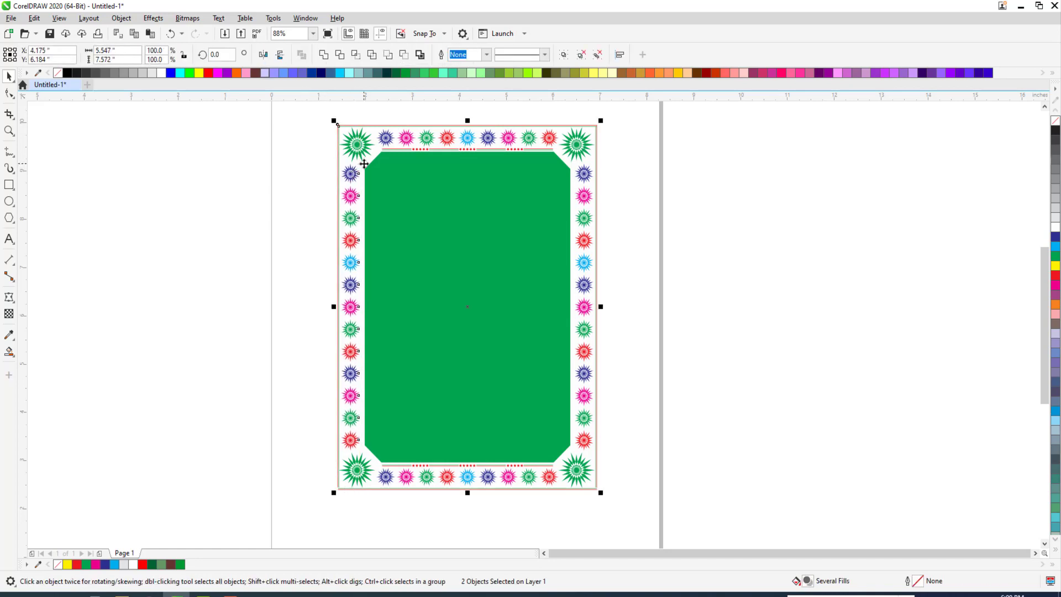
{"action": "key", "text": "Escape"}
Try to shrink the green chamfered panel from its corner, and undo the resize.
{"action": "key", "text": "F2"}
{"action": "left_click_drag", "start_coordinate": [304, 101], "coordinate": [658, 491]}
{"action": "left_click", "coordinate": [583, 327]}
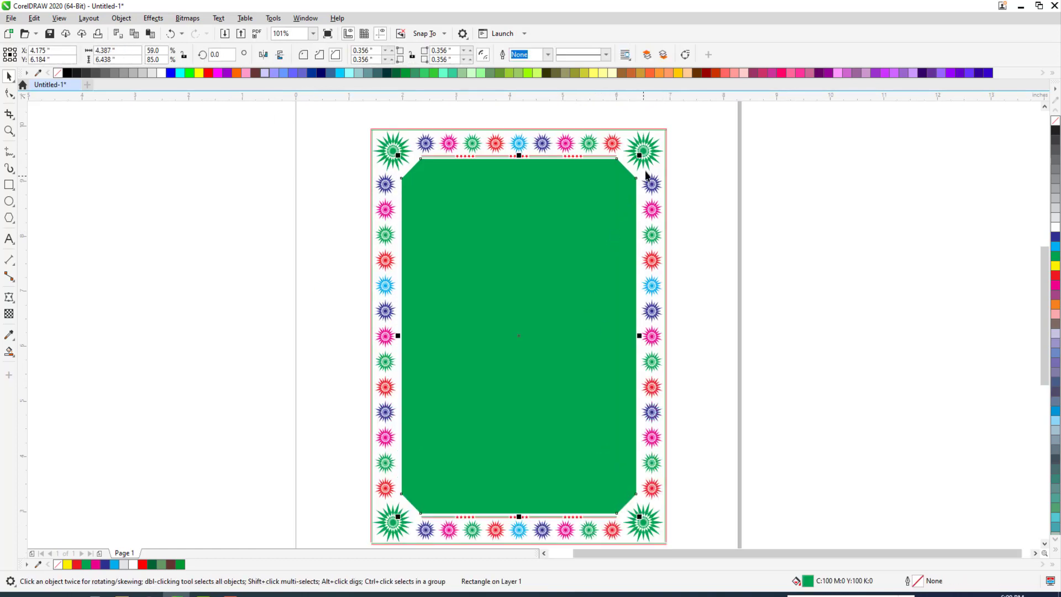
{"action": "left_click_drag", "start_coordinate": [638, 155], "coordinate": [634, 159]}
{"action": "key", "text": "ctrl+z"}
Create an inward one-step contour on the green panel and break it apart into a separate shape.
{"action": "left_click", "coordinate": [16, 306]}
{"action": "left_click", "coordinate": [67, 308]}
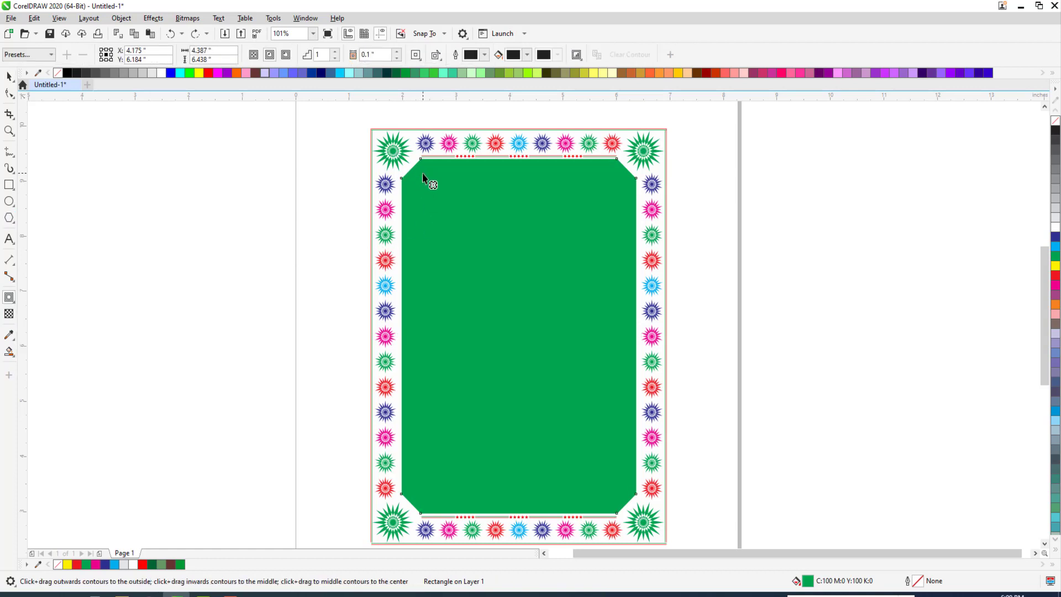
{"action": "left_click_drag", "start_coordinate": [421, 176], "coordinate": [419, 168]}
{"action": "key", "text": "ctrl+k"}
{"action": "key", "text": "space"}
{"action": "key", "text": "Escape"}
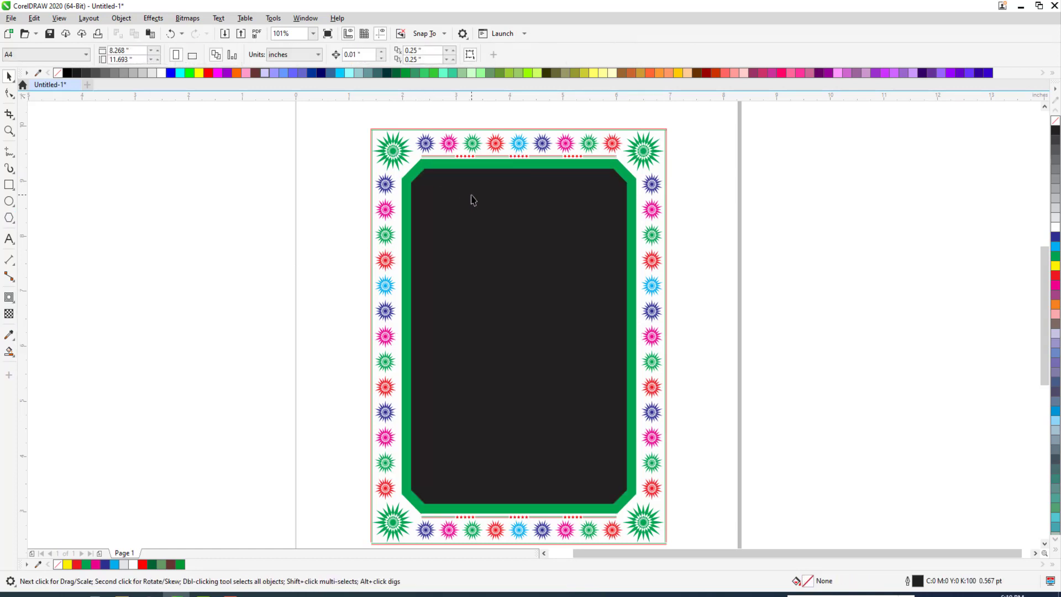
Fill the separated inner contour shape with white.
{"action": "left_click", "coordinate": [527, 196]}
{"action": "left_click", "coordinate": [1055, 223]}
{"action": "left_click", "coordinate": [914, 229]}
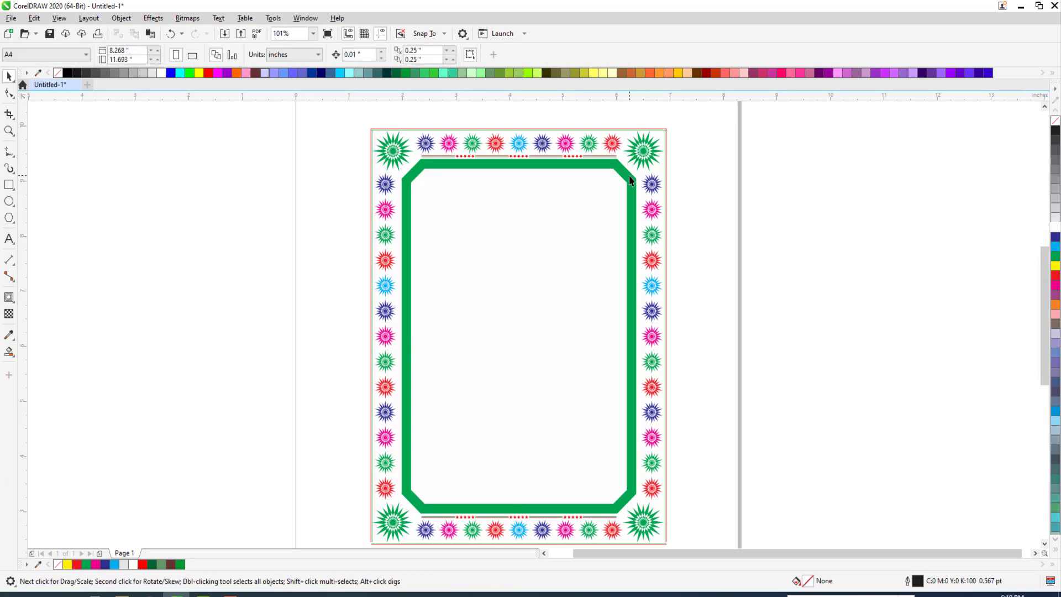
Enlarge the white inner shape about its centre to narrow the green edge, and delete the shape.
{"action": "left_click", "coordinate": [629, 180]}
{"action": "left_click", "coordinate": [597, 221]}
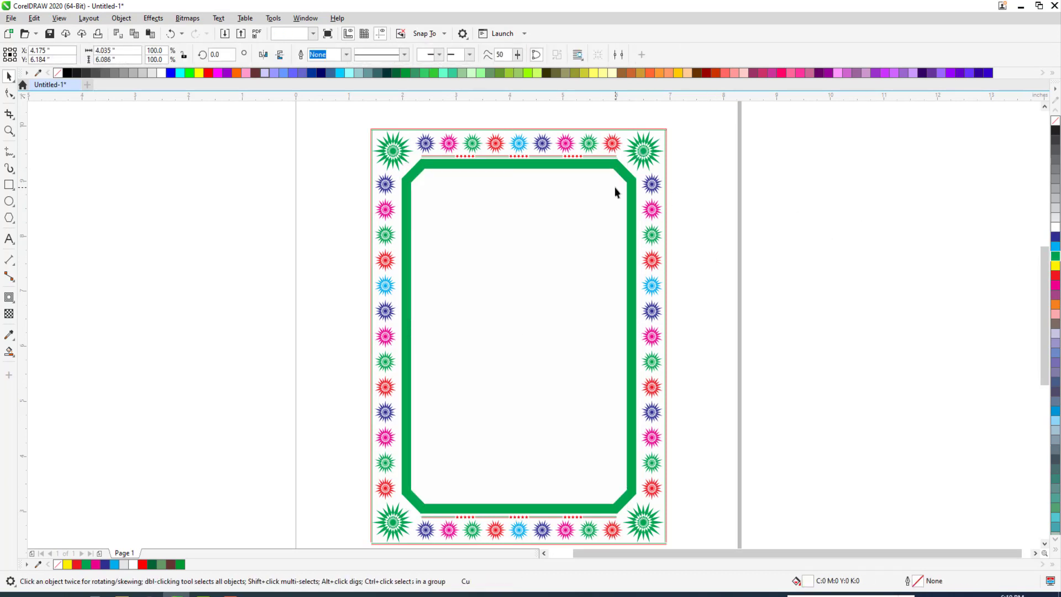
{"action": "left_click_drag", "start_coordinate": [632, 166], "coordinate": [635, 161]}
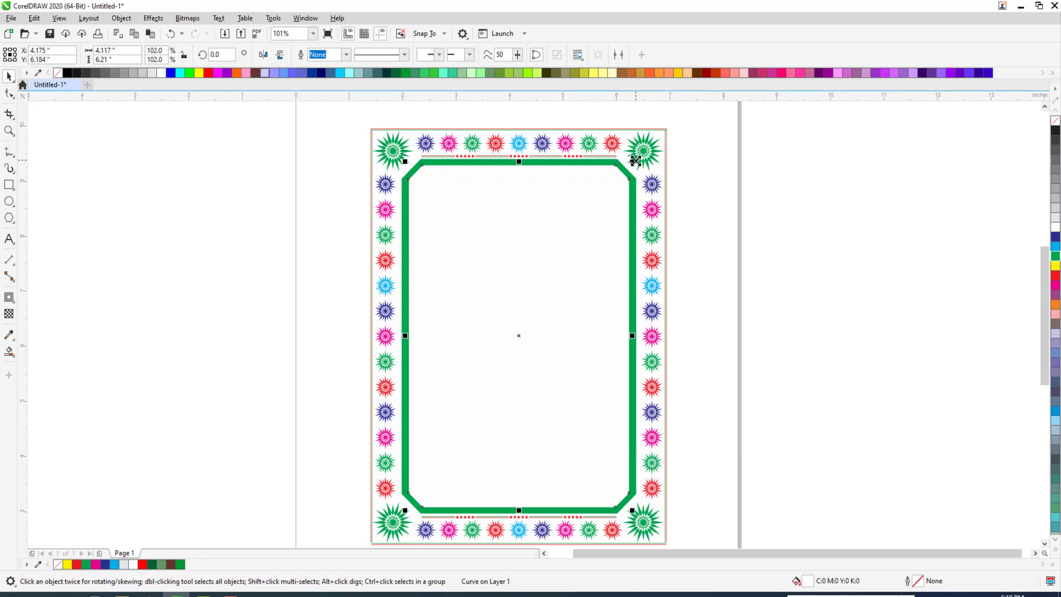
{"action": "left_click_drag", "start_coordinate": [631, 336], "coordinate": [634, 331]}
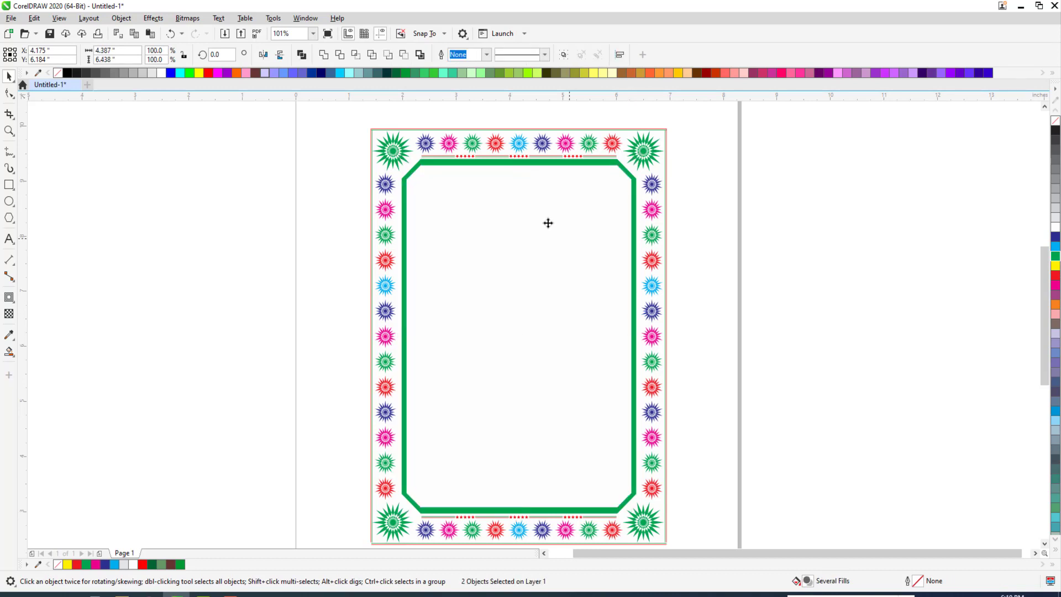
{"action": "left_click_drag", "start_coordinate": [519, 167], "coordinate": [520, 159]}
{"action": "left_click", "coordinate": [521, 180]}
{"action": "key", "text": "Delete"}
Apply a one-step inward contour of about 0.069 inch to the green panel and break it apart.
{"action": "left_click", "coordinate": [479, 218]}
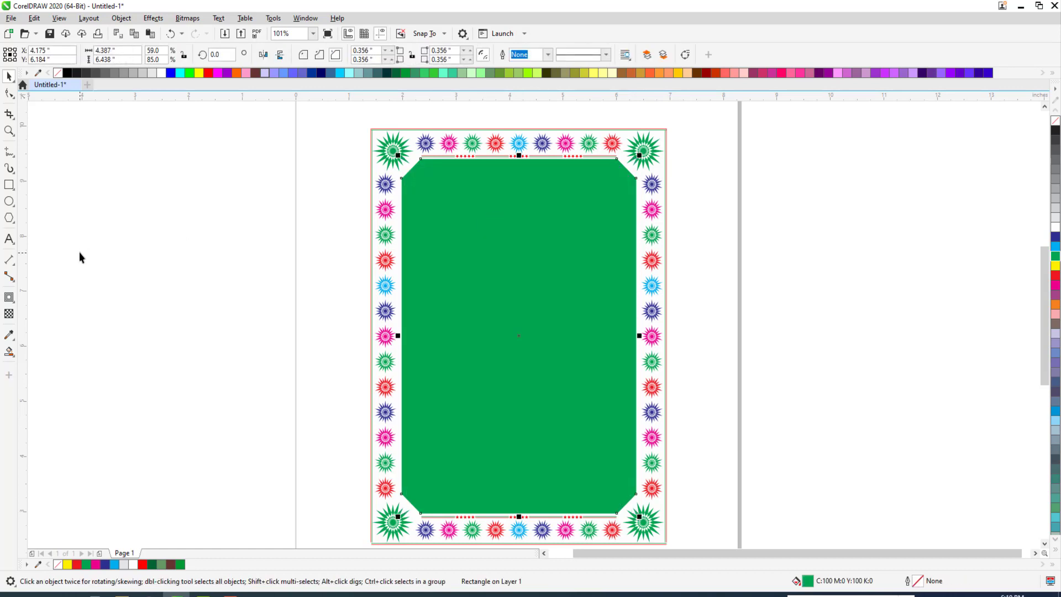
{"action": "left_click", "coordinate": [9, 297]}
{"action": "left_click_drag", "start_coordinate": [407, 177], "coordinate": [405, 171]}
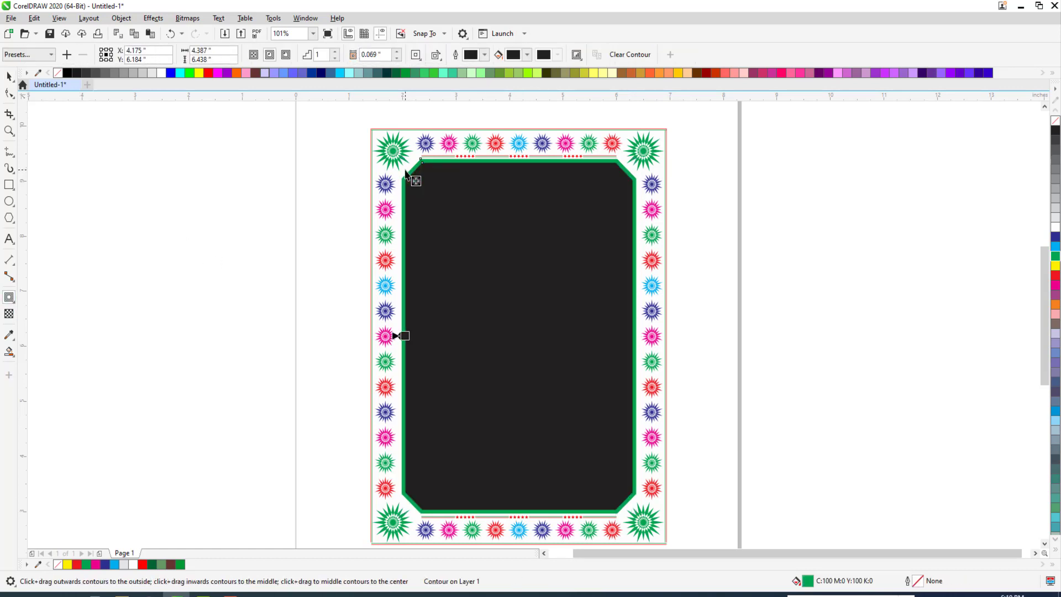
{"action": "key", "text": "ctrl+k"}
{"action": "key", "text": "space"}
{"action": "key", "text": "Escape"}
Fill the inner contour shape with cyan.
{"action": "left_click", "coordinate": [478, 218]}
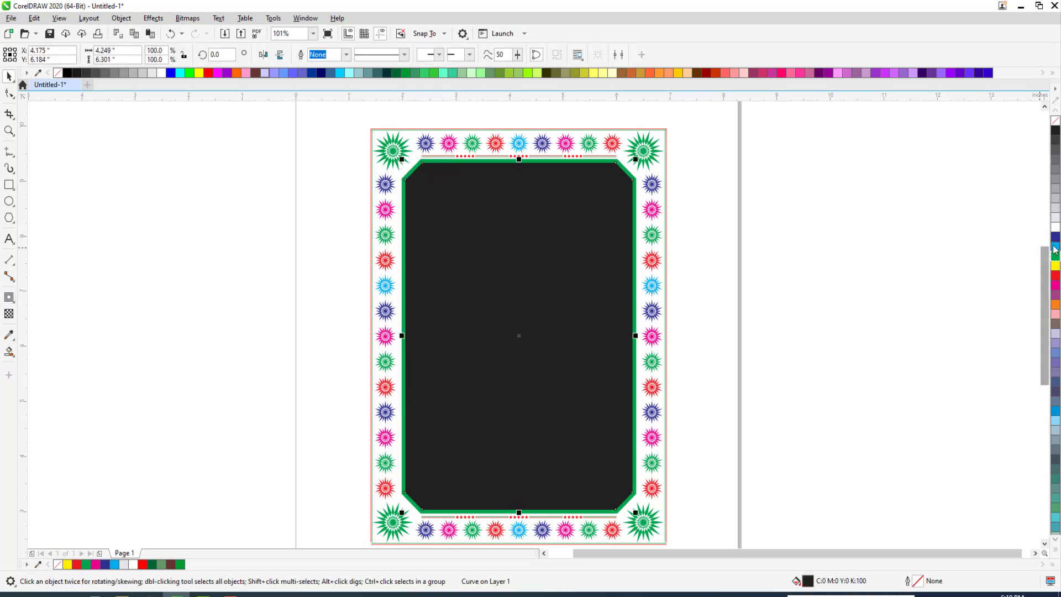
{"action": "left_click", "coordinate": [1056, 245]}
{"action": "key", "text": "Escape"}
Try red, peach and coral fills on the outer chamfered panel, and settle on hot pink.
{"action": "left_click", "coordinate": [631, 178]}
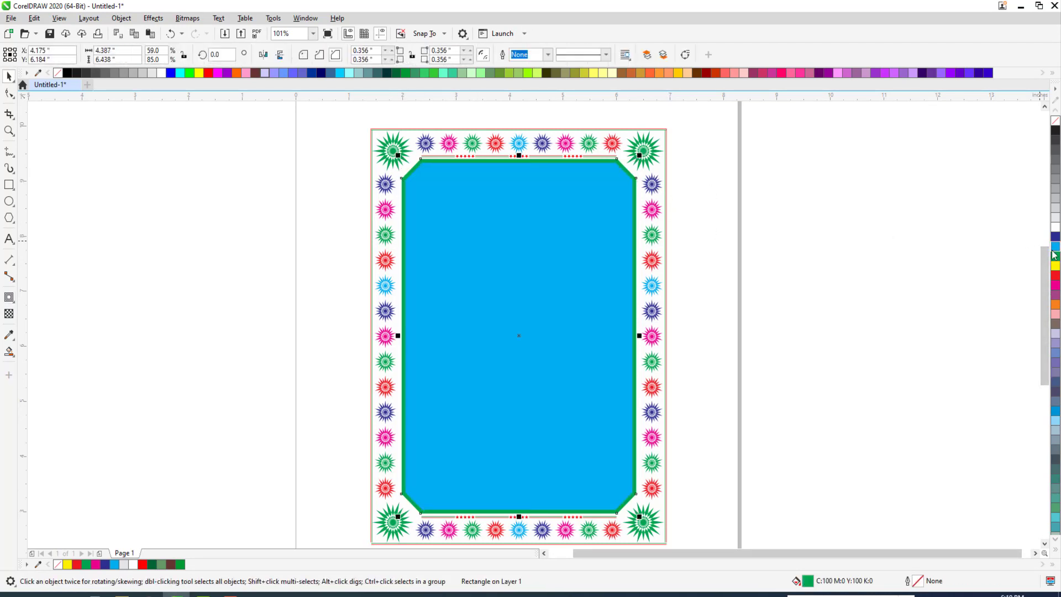
{"action": "left_click", "coordinate": [1055, 256]}
{"action": "left_click", "coordinate": [1055, 265]}
{"action": "left_click", "coordinate": [1055, 283]}
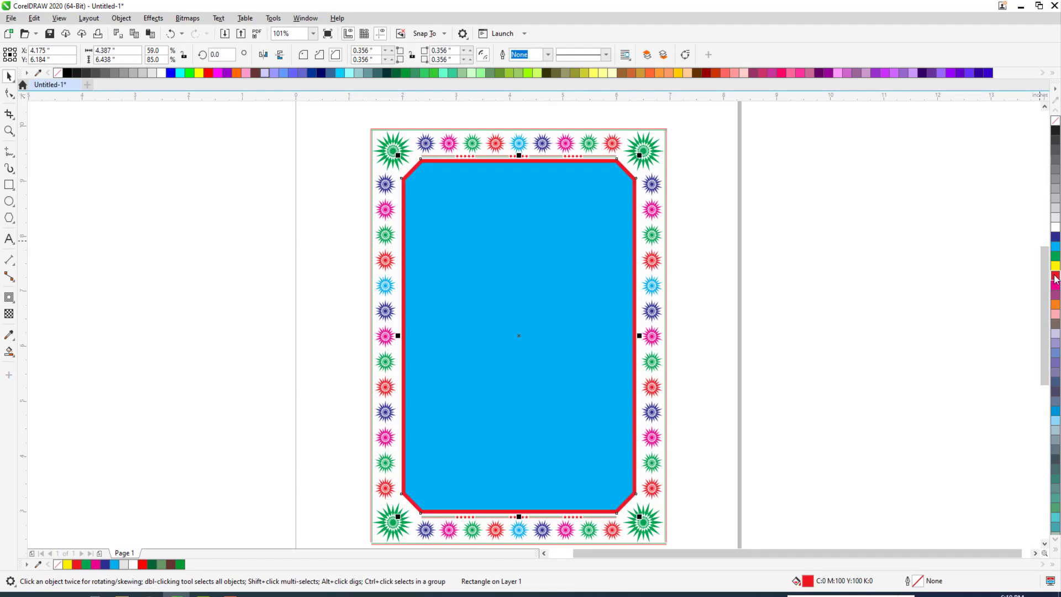
{"action": "left_click", "coordinate": [686, 73]}
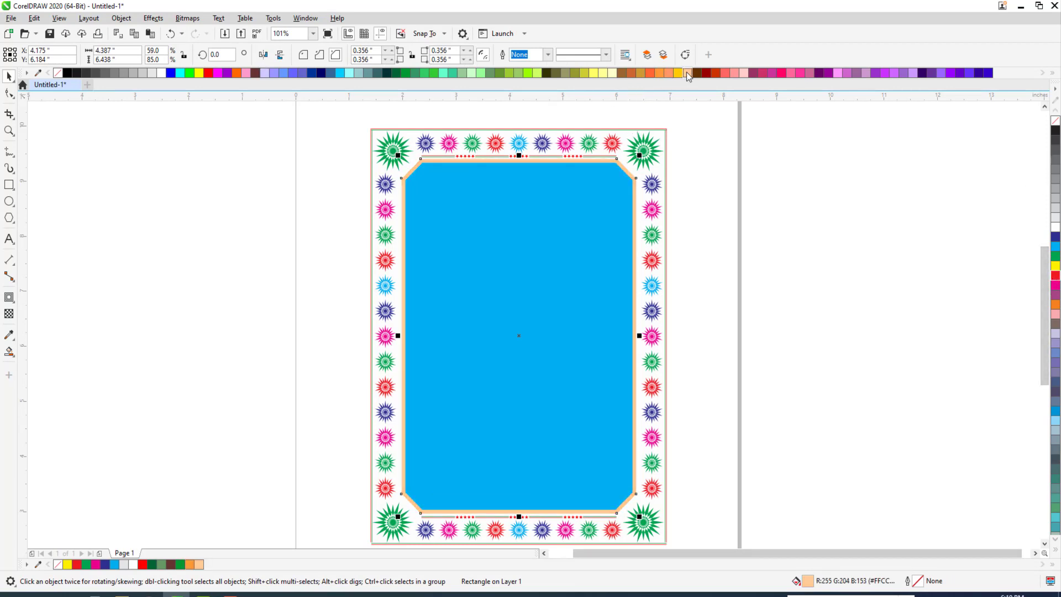
{"action": "left_click", "coordinate": [706, 73]}
{"action": "left_click", "coordinate": [724, 73]}
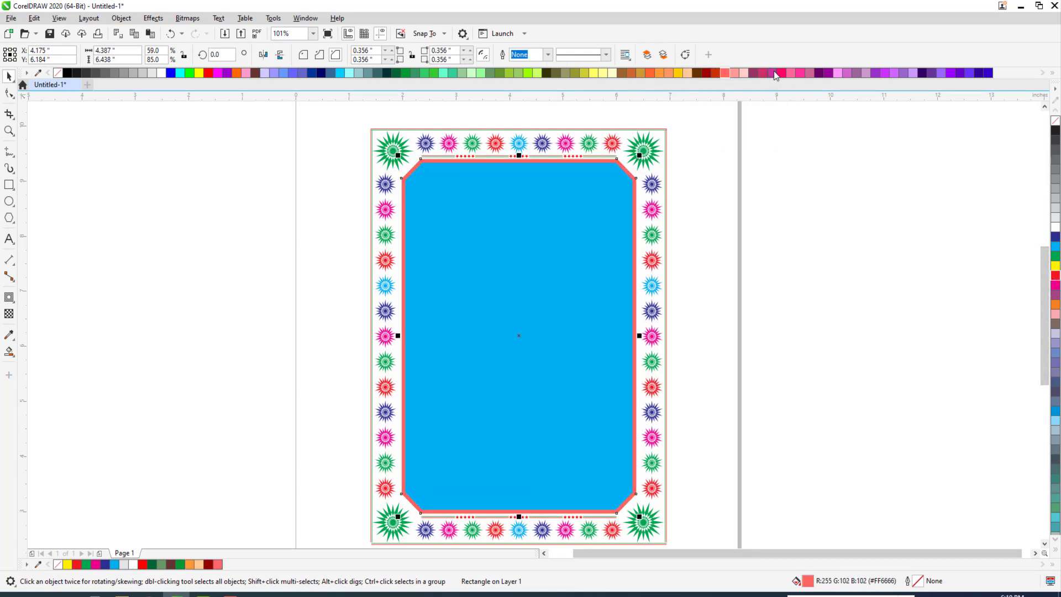
{"action": "left_click", "coordinate": [774, 70]}
{"action": "left_click", "coordinate": [782, 72]}
{"action": "left_click", "coordinate": [761, 127]}
Try a red fill on the inner chamfered panel, and set it to white.
{"action": "scroll", "coordinate": [680, 145], "scroll_direction": "down", "scroll_amount": 1}
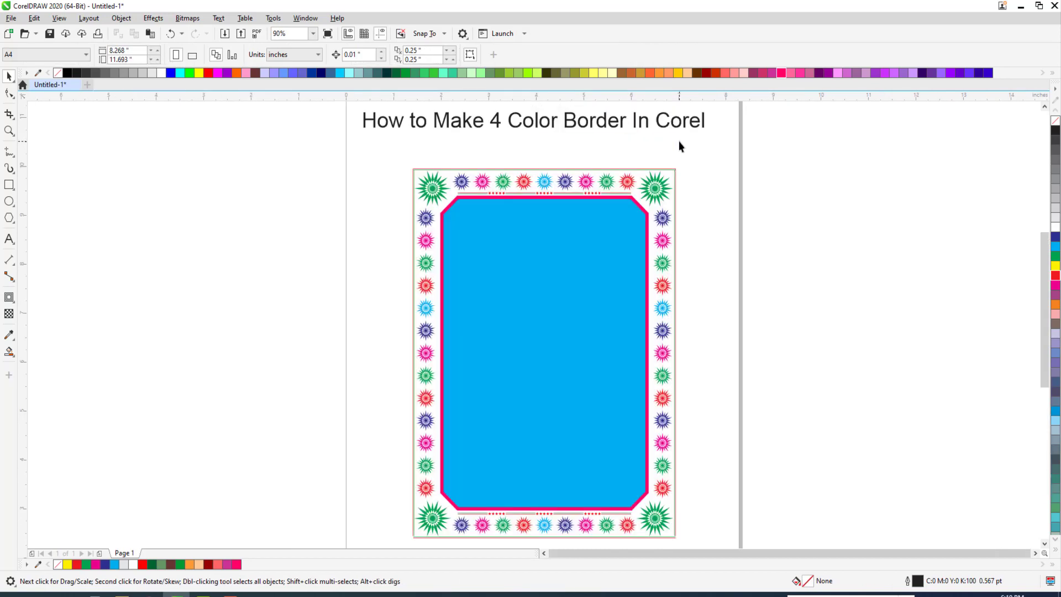
{"action": "left_click", "coordinate": [565, 255]}
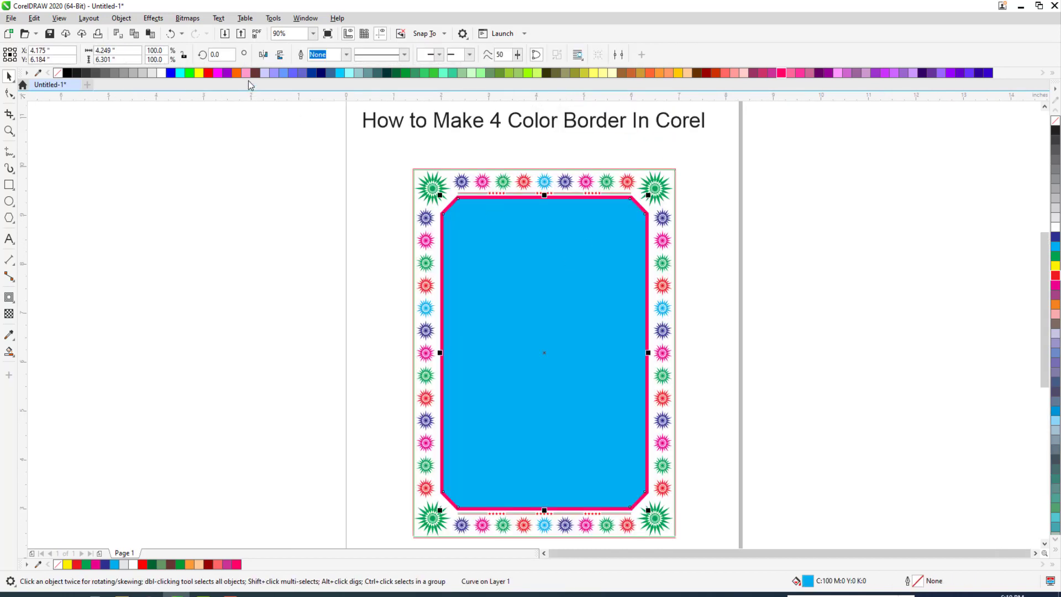
{"action": "left_click", "coordinate": [208, 73]}
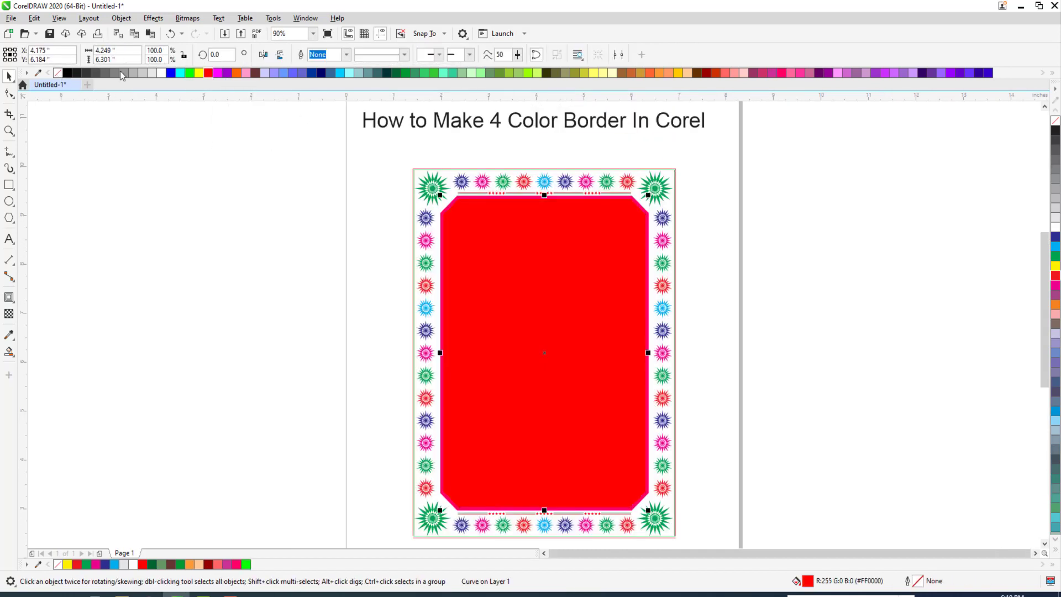
{"action": "left_click", "coordinate": [162, 72]}
{"action": "key", "text": "Escape"}
{"action": "left_click", "coordinate": [583, 250]}
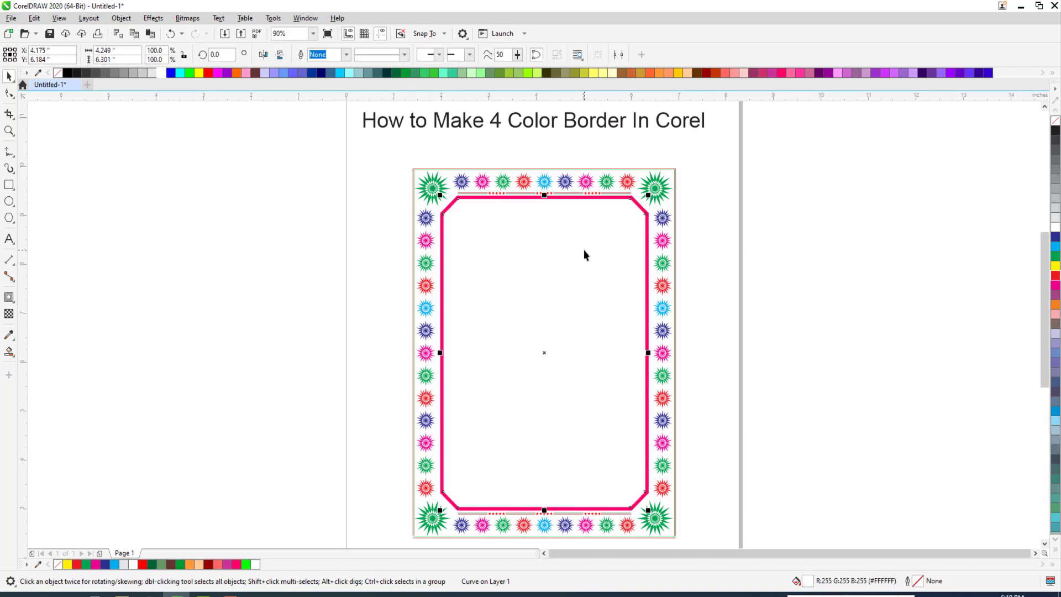
{"action": "left_click", "coordinate": [727, 221]}
Group the whole border, move it off the page to the left and place a copy on the page.
{"action": "scroll", "coordinate": [429, 210], "scroll_direction": "down", "scroll_amount": 3}
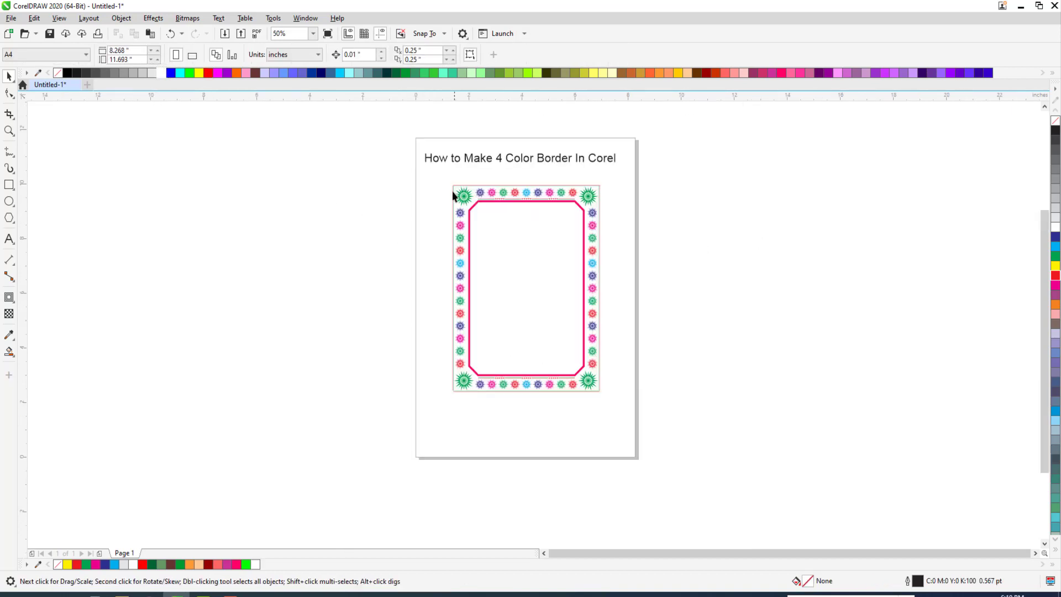
{"action": "left_click_drag", "start_coordinate": [709, 474], "coordinate": [709, 473]}
{"action": "left_click_drag", "start_coordinate": [502, 284], "coordinate": [290, 283]}
{"action": "left_click_drag", "start_coordinate": [491, 280], "coordinate": [537, 277]}
{"action": "right_click", "coordinate": [537, 277]}
Shift the border copy on the page further right and ungroup it.
{"action": "key", "text": "F2"}
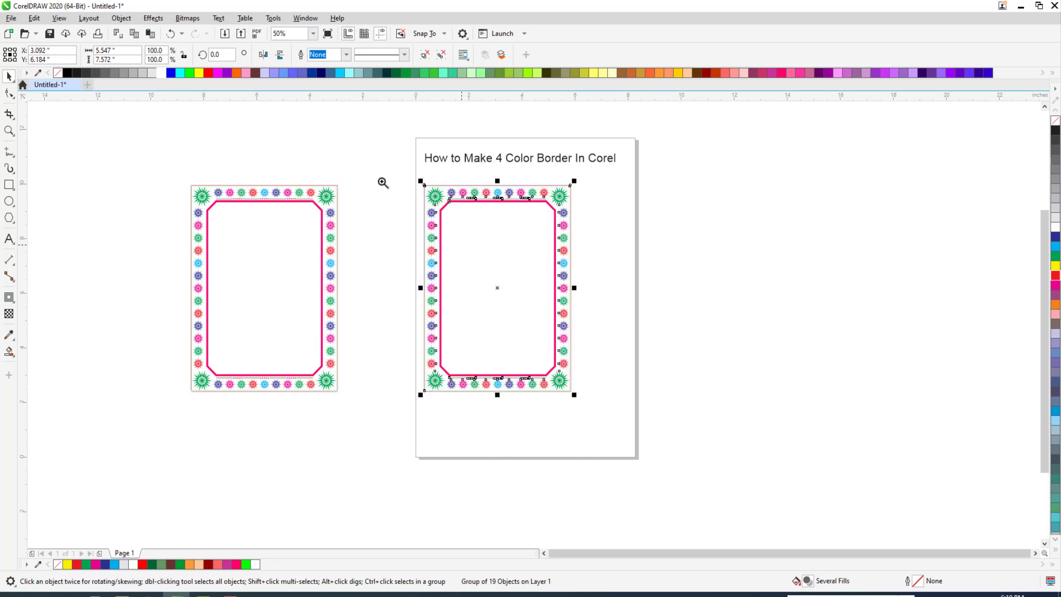
{"action": "left_click", "coordinate": [527, 264]}
{"action": "left_click_drag", "start_coordinate": [590, 349], "coordinate": [681, 340]}
{"action": "key", "text": "ctrl+u"}
{"action": "key", "text": "Escape"}
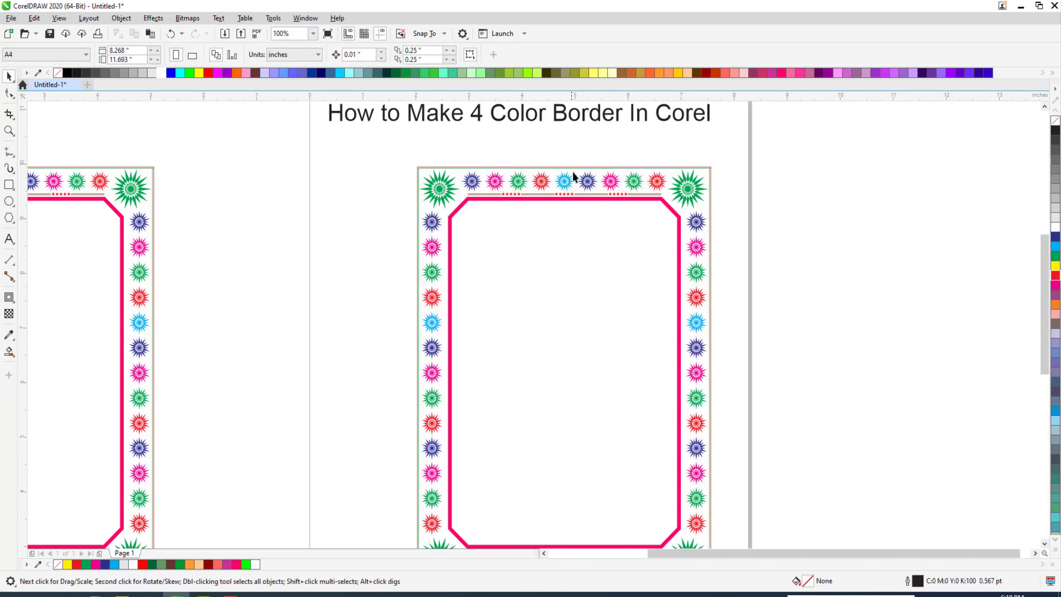
Try a green fill on the border copy's background rectangle, and set it to yellow.
{"action": "left_click", "coordinate": [577, 171]}
{"action": "key", "text": "Escape"}
{"action": "left_click", "coordinate": [586, 186]}
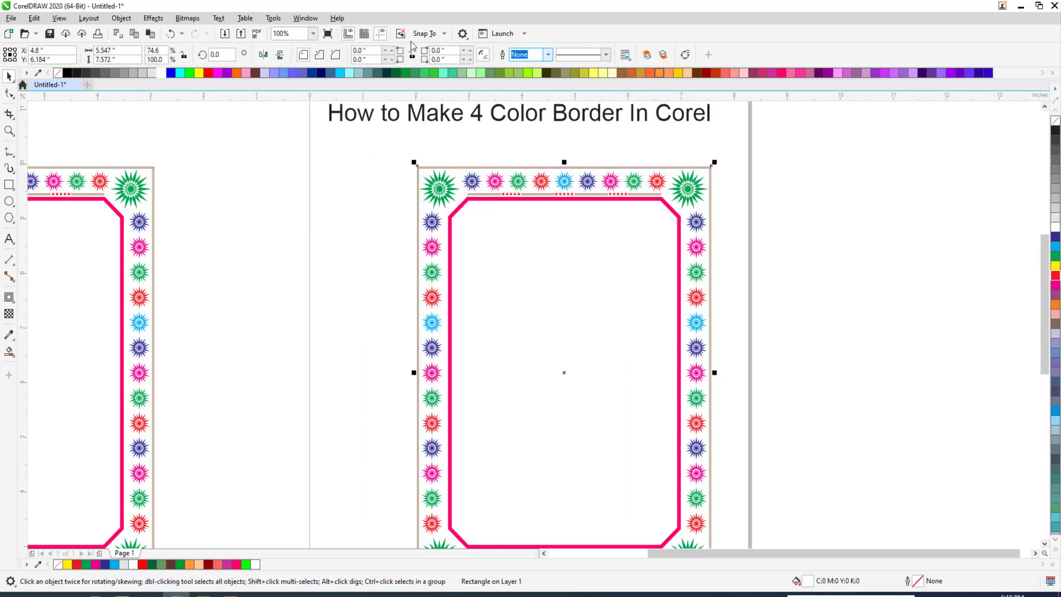
{"action": "left_click", "coordinate": [432, 74]}
{"action": "left_click", "coordinate": [199, 75]}
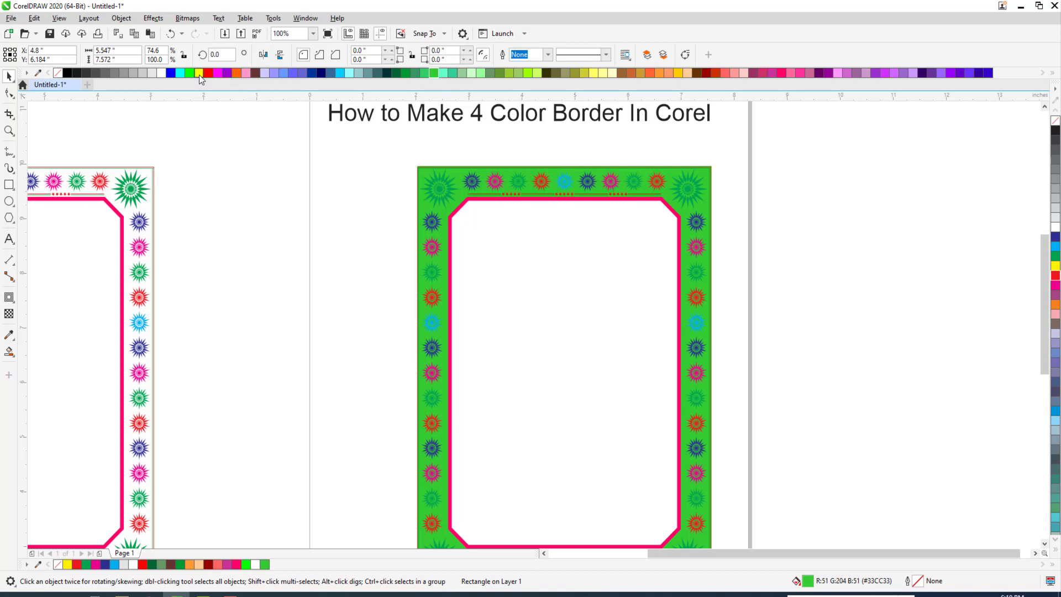
{"action": "left_click", "coordinate": [305, 173]}
Move the grouped white border right so it sits close beside the yellow border.
{"action": "scroll", "coordinate": [340, 182], "scroll_direction": "down", "scroll_amount": 1}
{"action": "key", "text": "F2"}
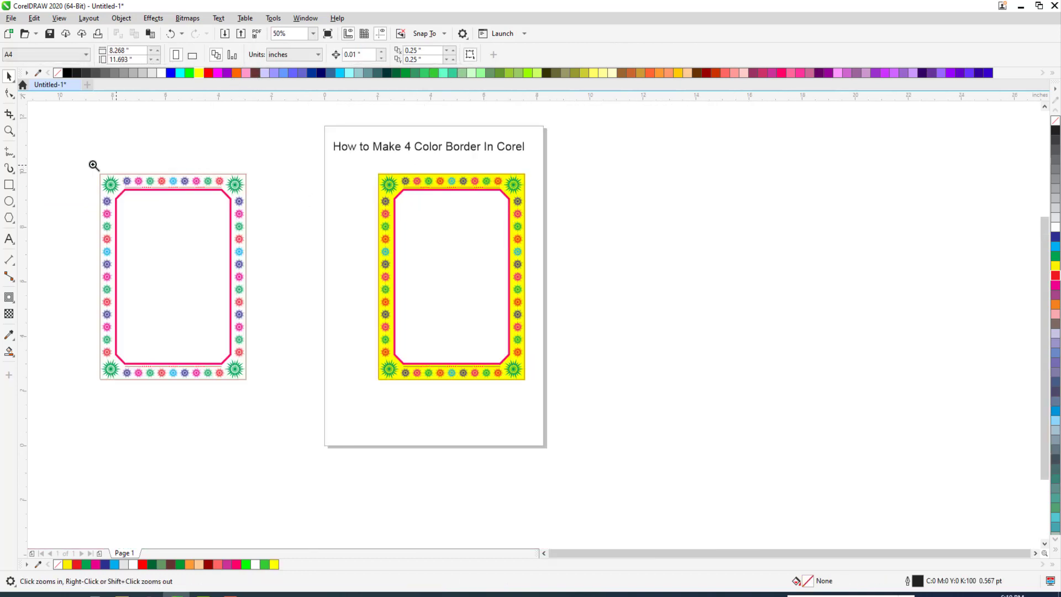
{"action": "left_click_drag", "start_coordinate": [93, 166], "coordinate": [640, 434]}
{"action": "key", "text": "space"}
{"action": "left_click", "coordinate": [239, 268]}
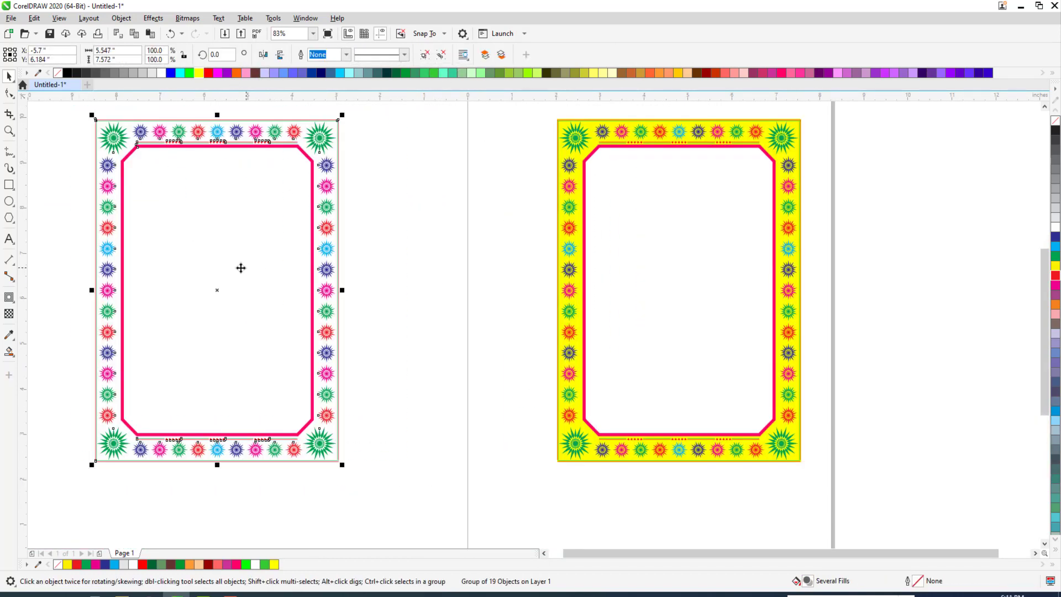
{"action": "left_click_drag", "start_coordinate": [239, 268], "coordinate": [462, 273]}
{"action": "key", "text": "z"}
{"action": "right_click", "coordinate": [459, 210]}
{"action": "left_click_drag", "start_coordinate": [344, 142], "coordinate": [738, 332]}
{"action": "key", "text": "space"}
Delete the "How to Make 4 Color Border In Corel" title text above the borders.
{"action": "left_click", "coordinate": [424, 116]}
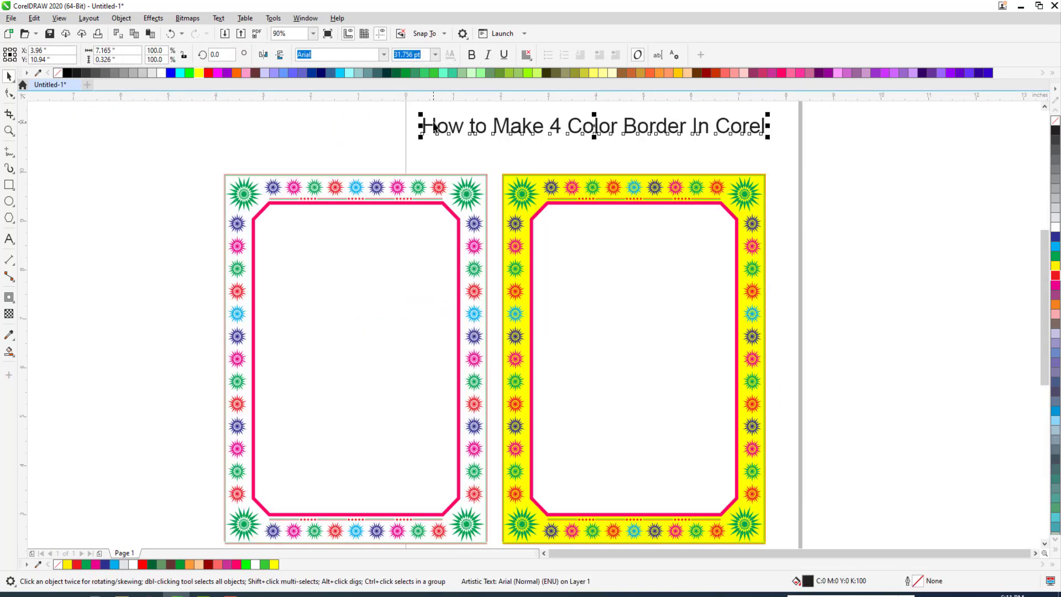
{"action": "key", "text": "Delete"}
{"action": "scroll", "coordinate": [469, 168], "scroll_direction": "down", "scroll_amount": 3}
Switch the page to landscape orientation and set its width to 18 inches.
{"action": "left_click", "coordinate": [191, 56]}
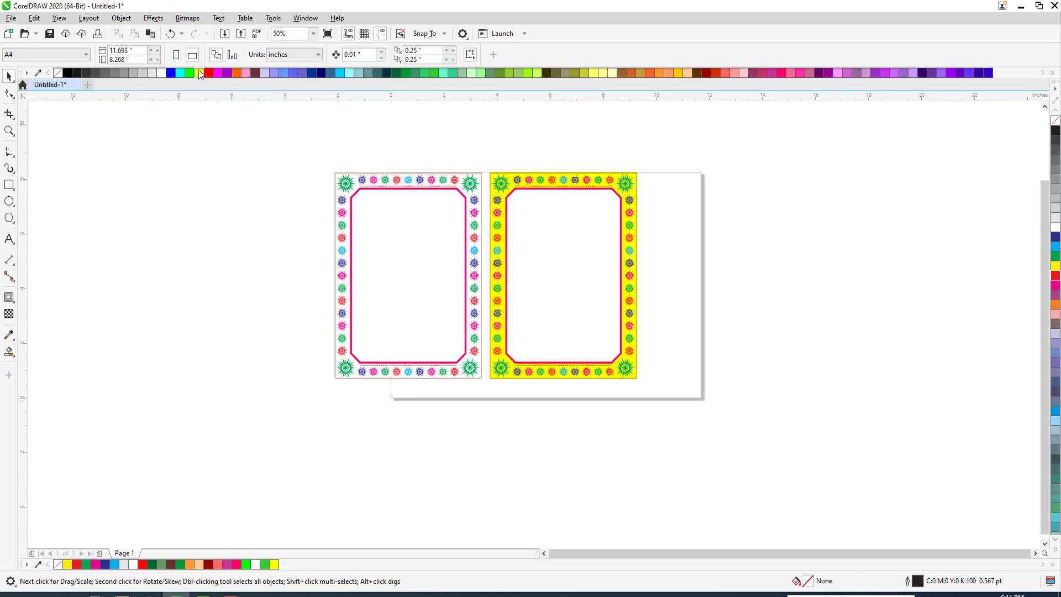
{"action": "double_click", "coordinate": [127, 50]}
{"action": "type", "text": "18"}
{"action": "key", "text": "Return"}
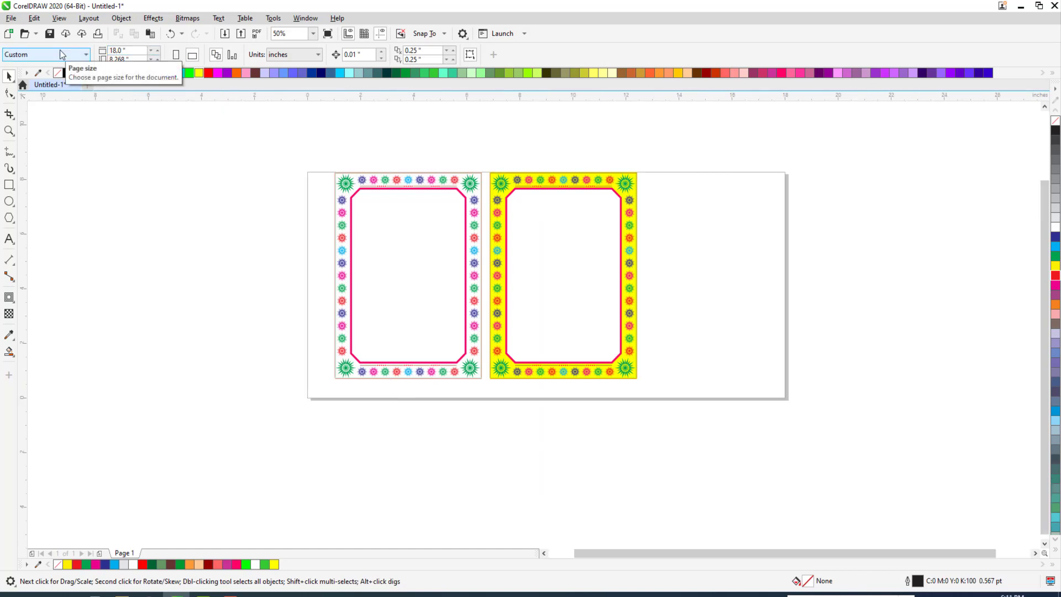